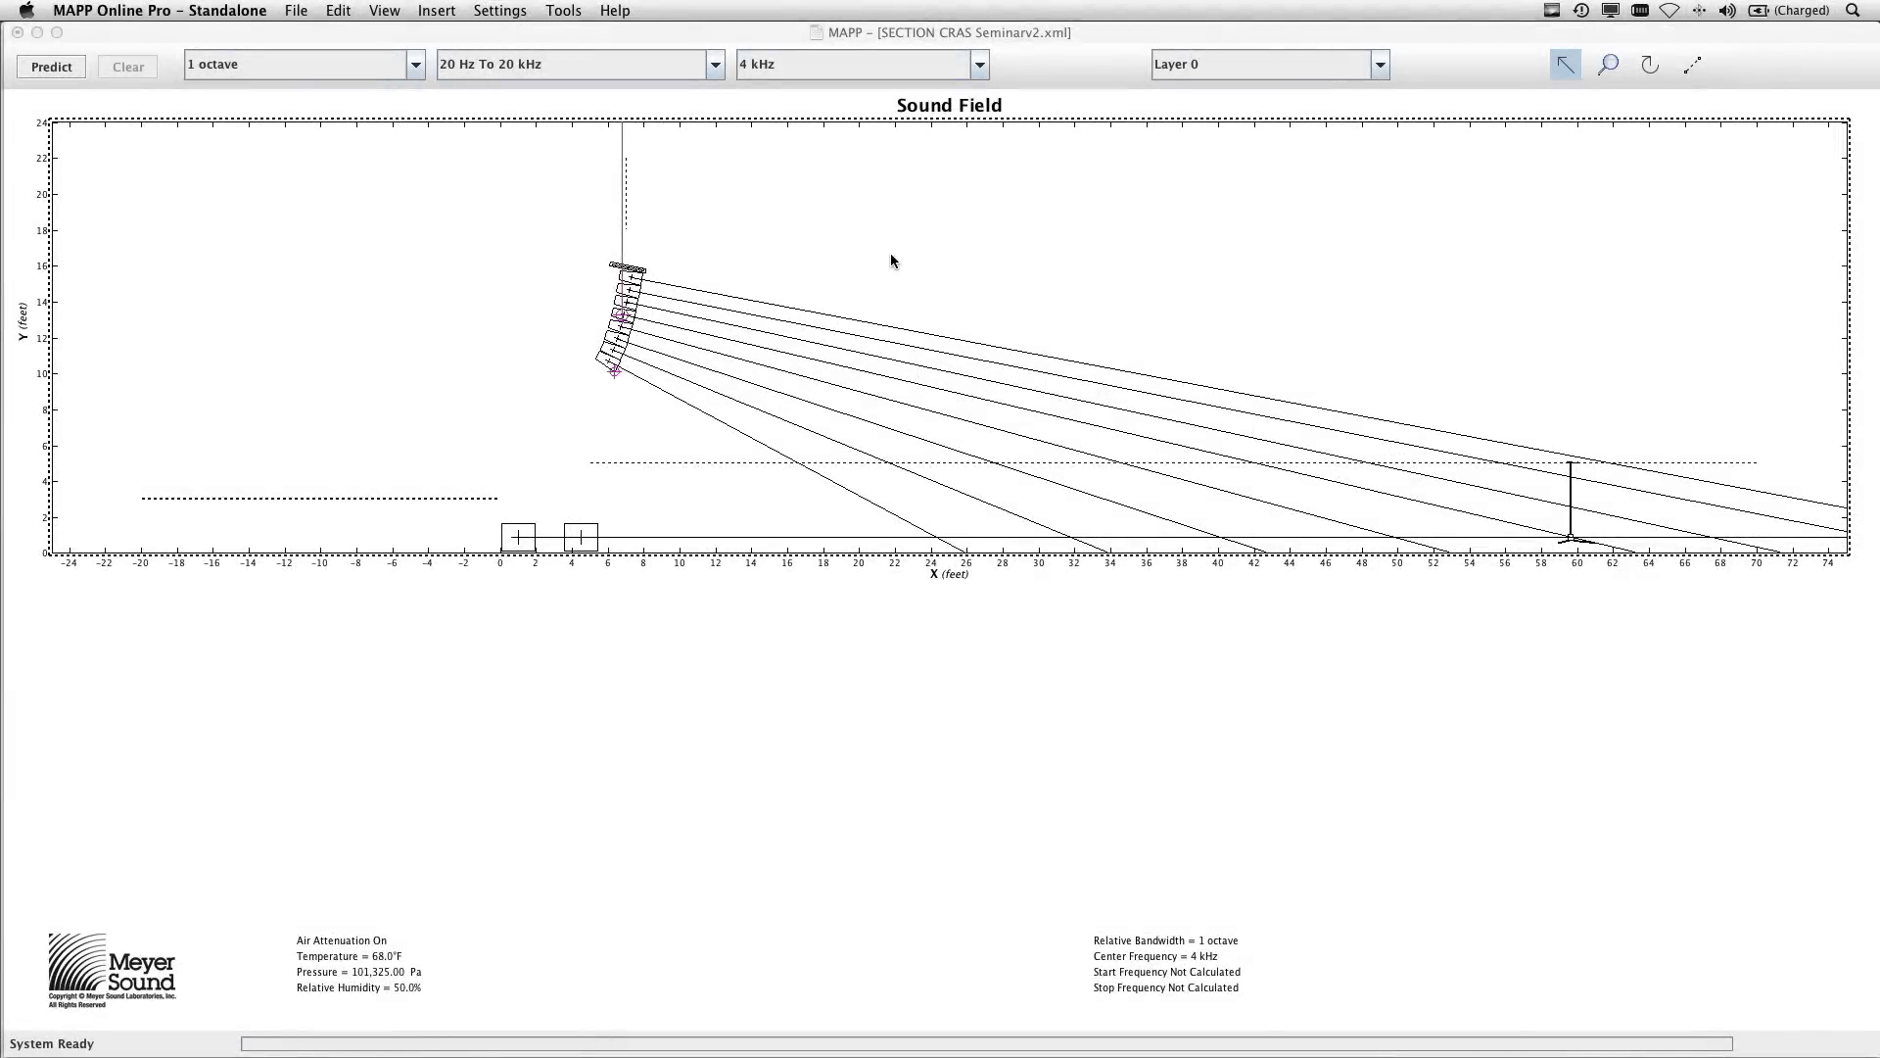
Switch through the Rotate, Architecture and Select modes, then bring up the Tools menu of modes.
left_click(1615, 63)
left_click(1650, 63)
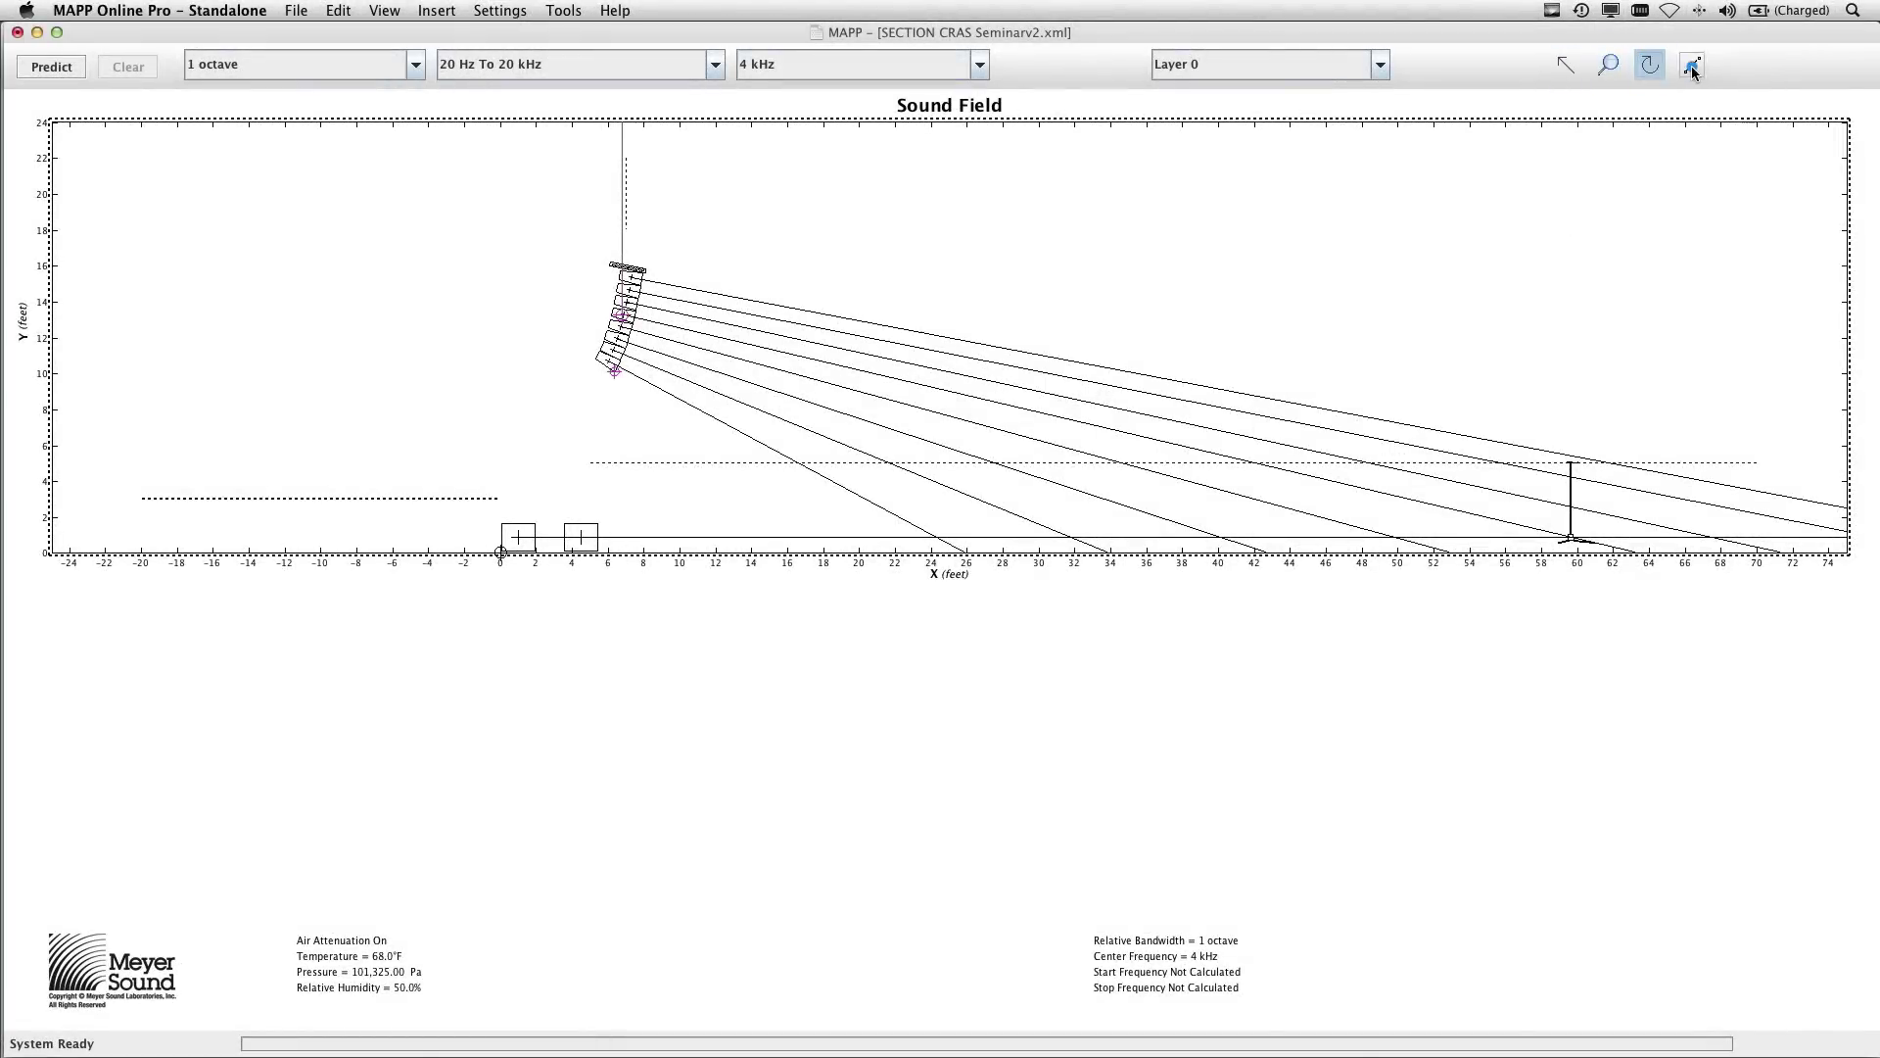
left_click(1691, 66)
left_click(1563, 70)
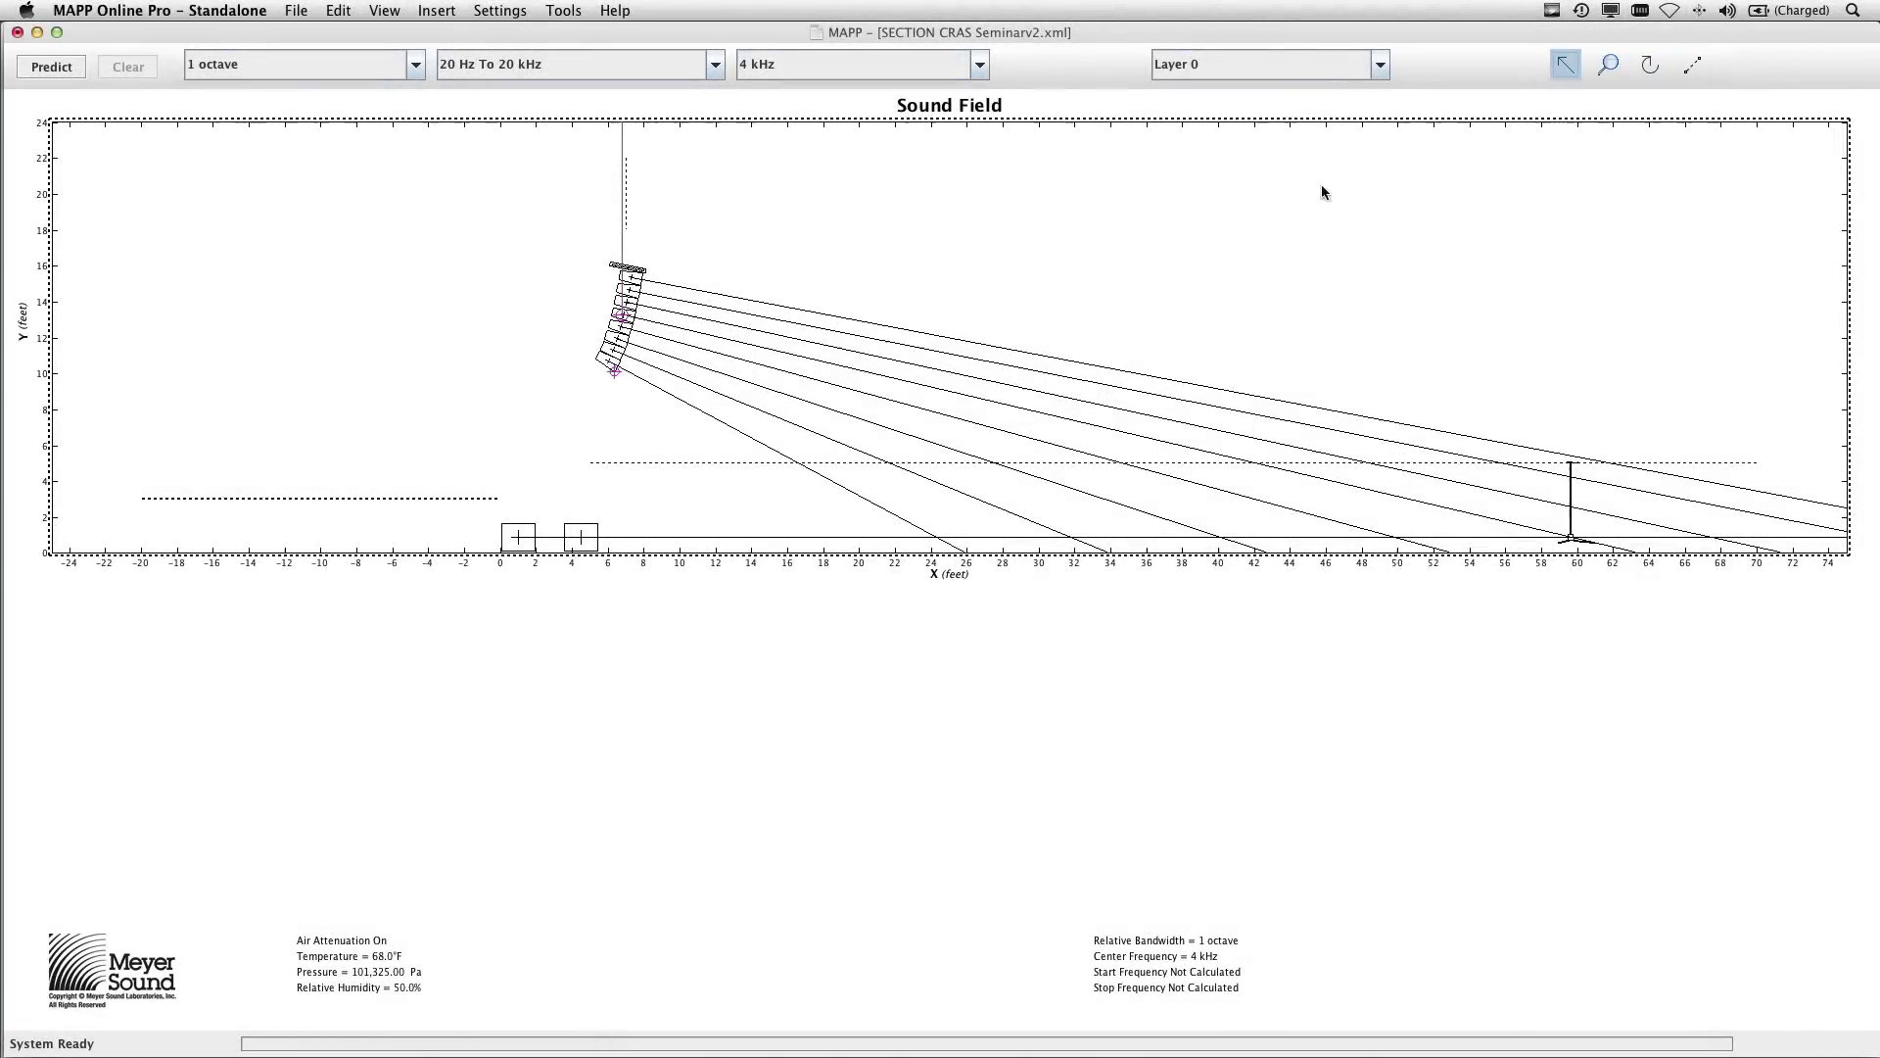
left_click(568, 12)
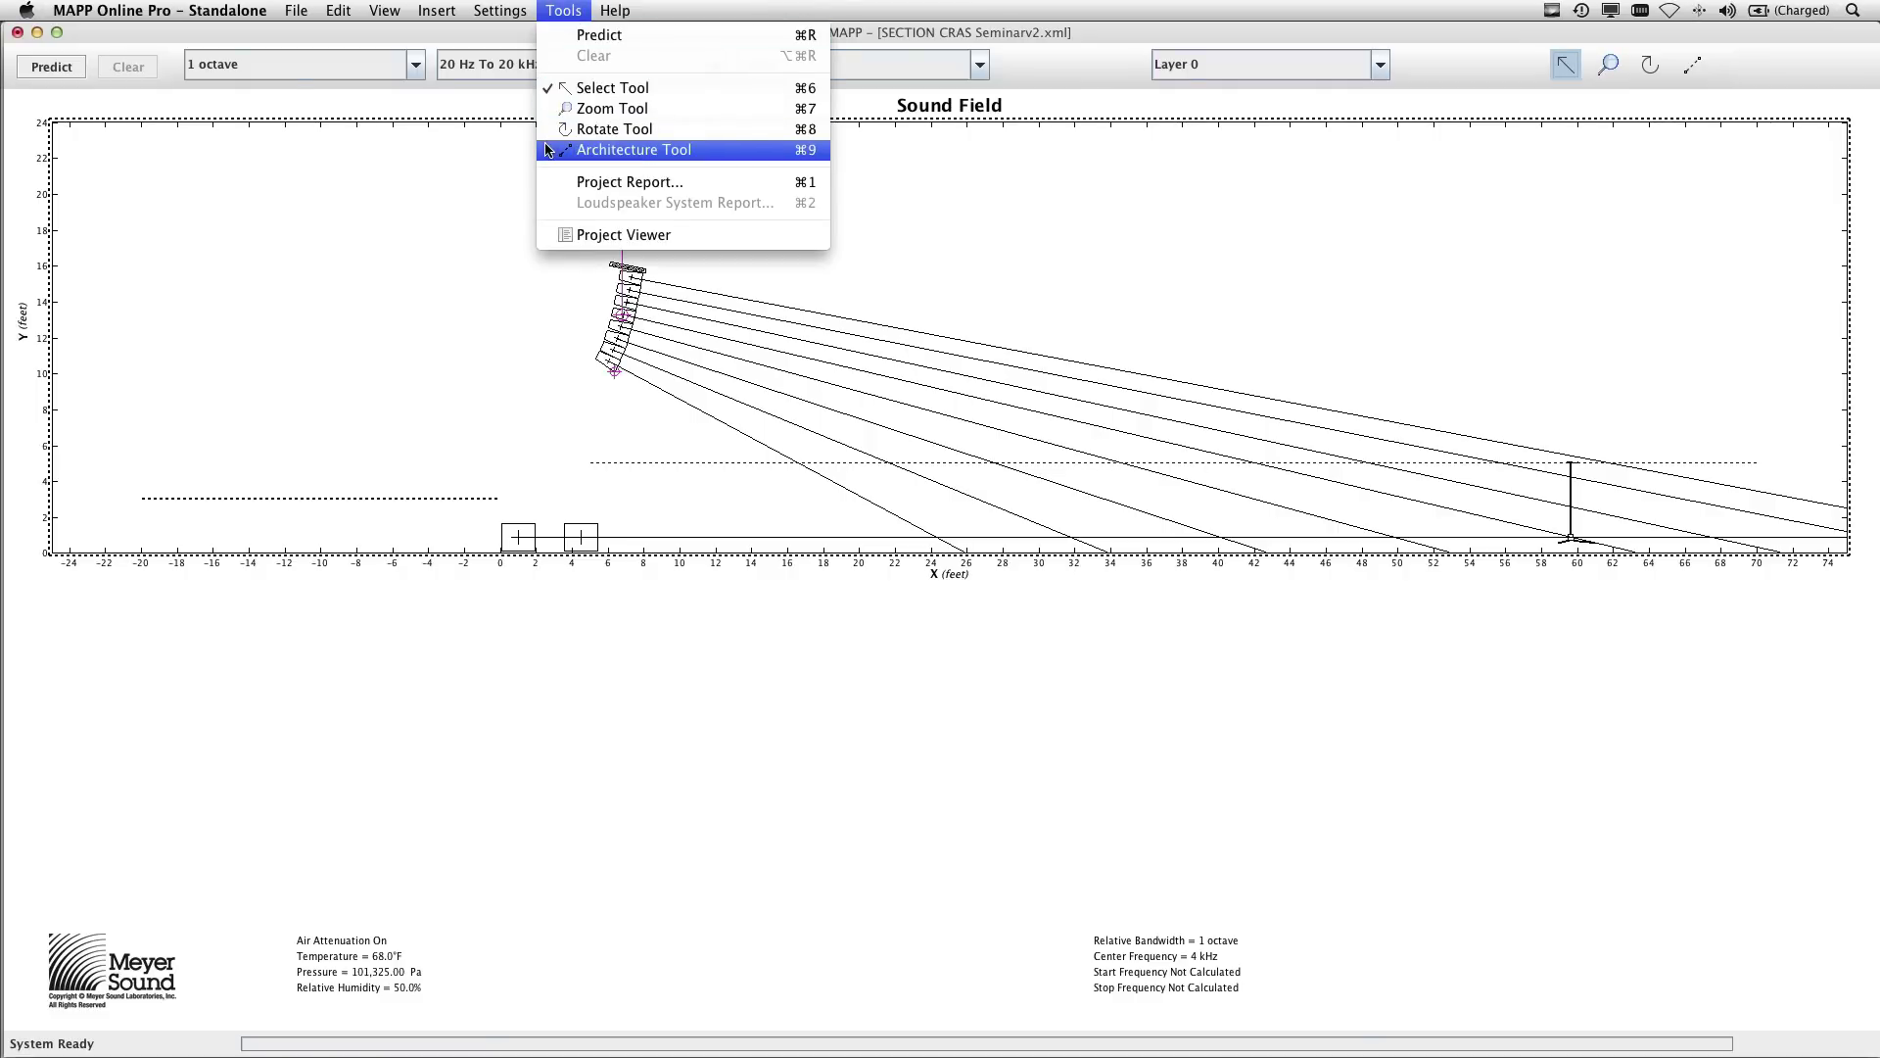
key("Escape")
key("super+Tab")
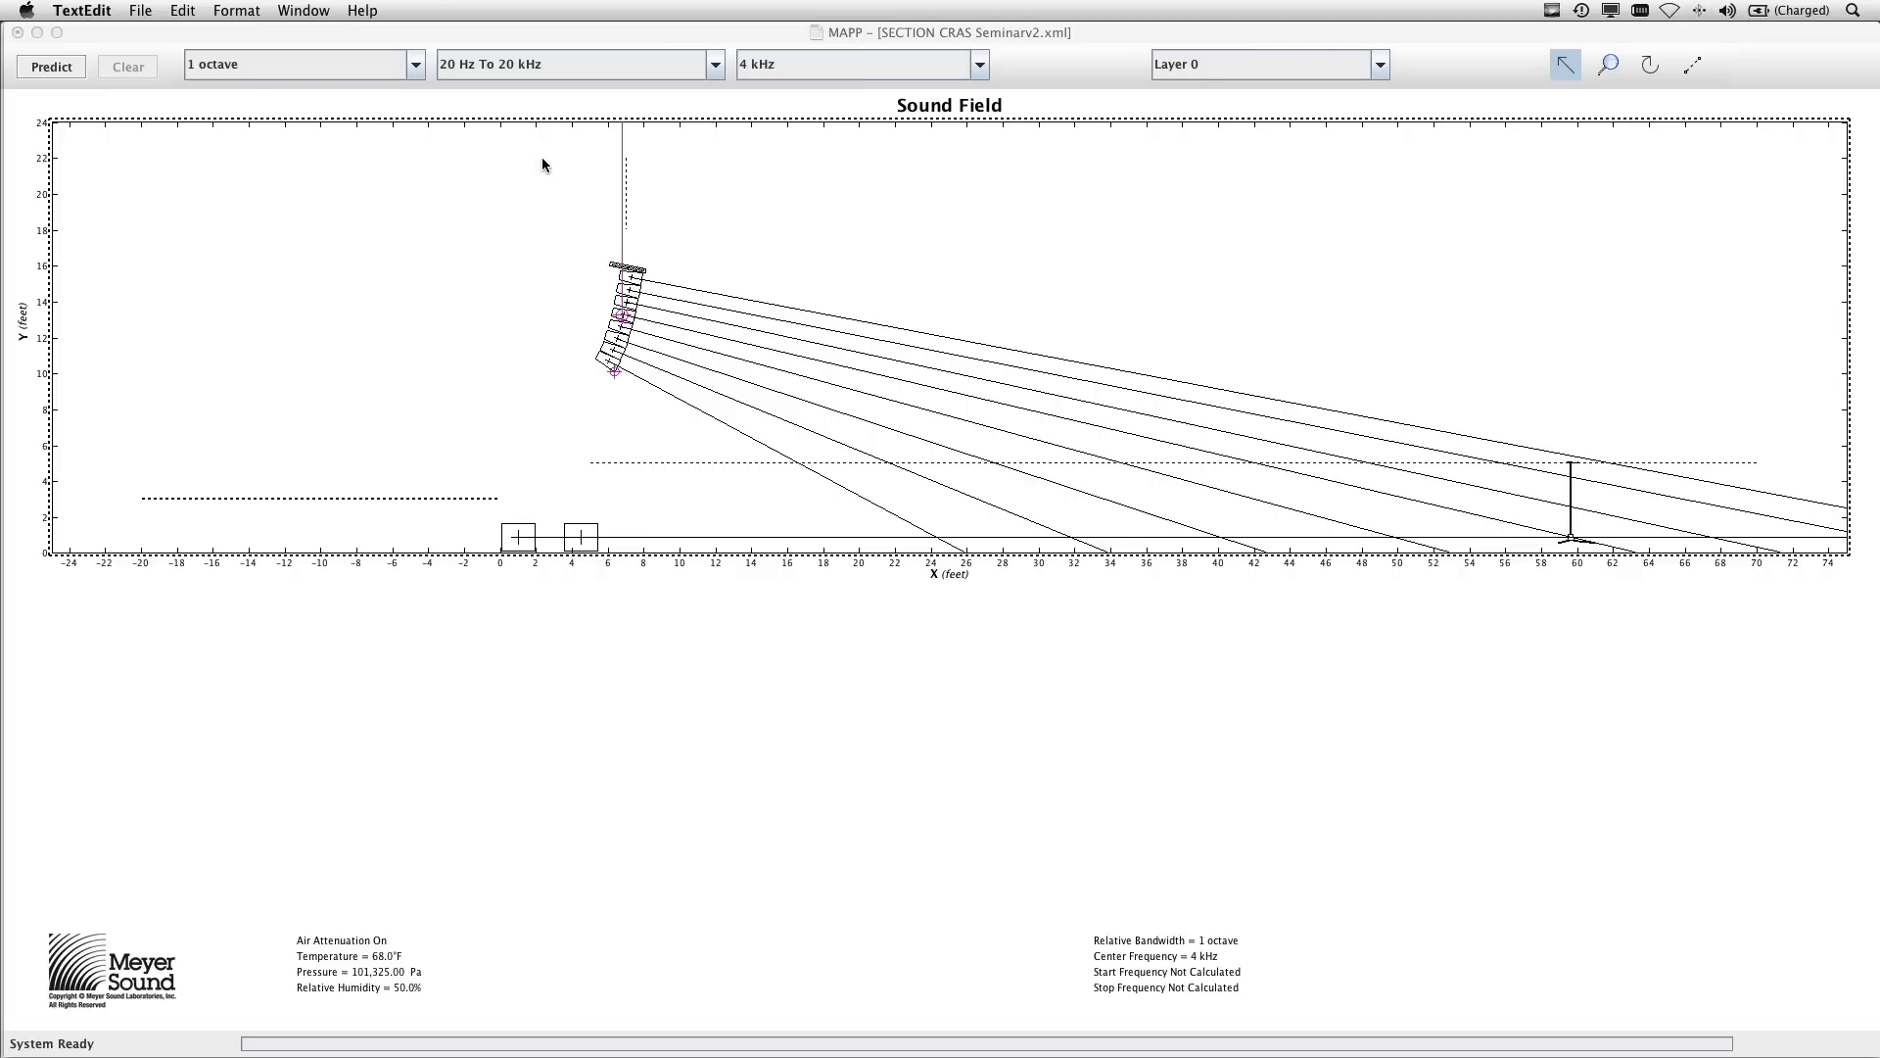
left_click(620, 334)
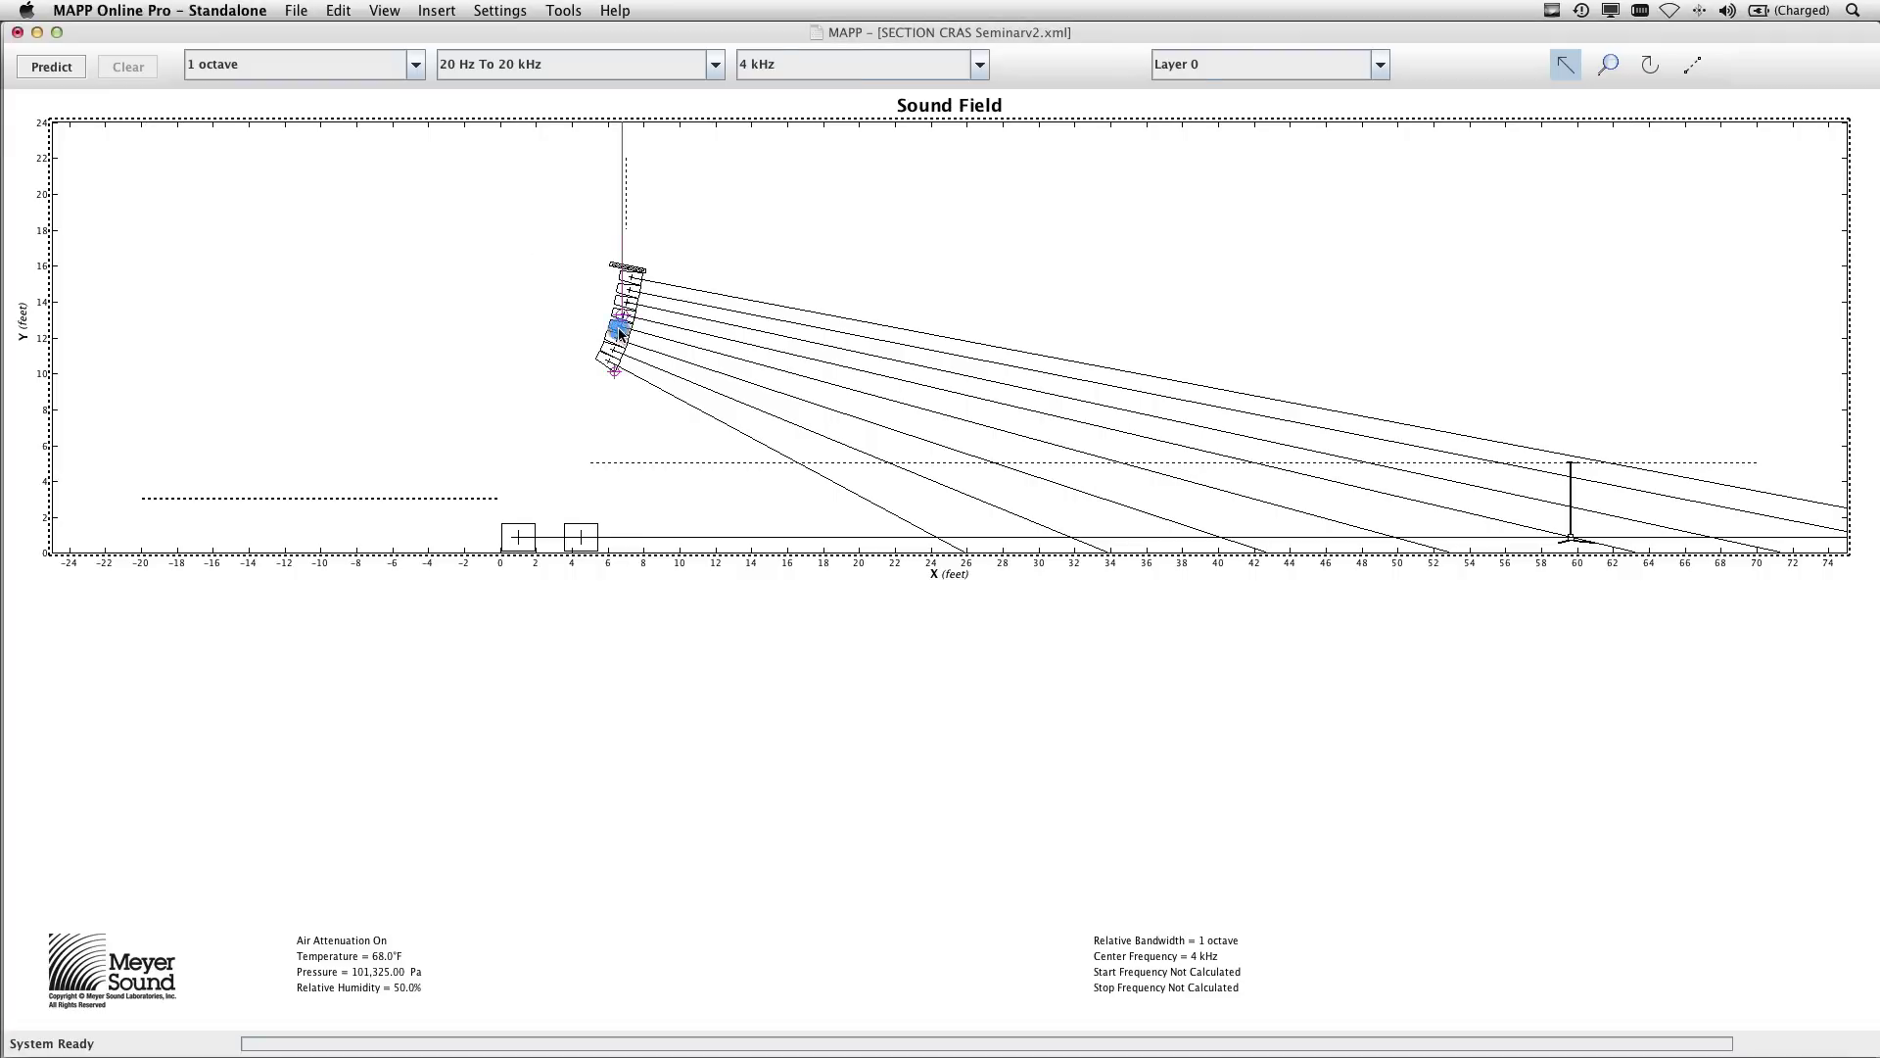
left_click(537, 307)
right_click(609, 331)
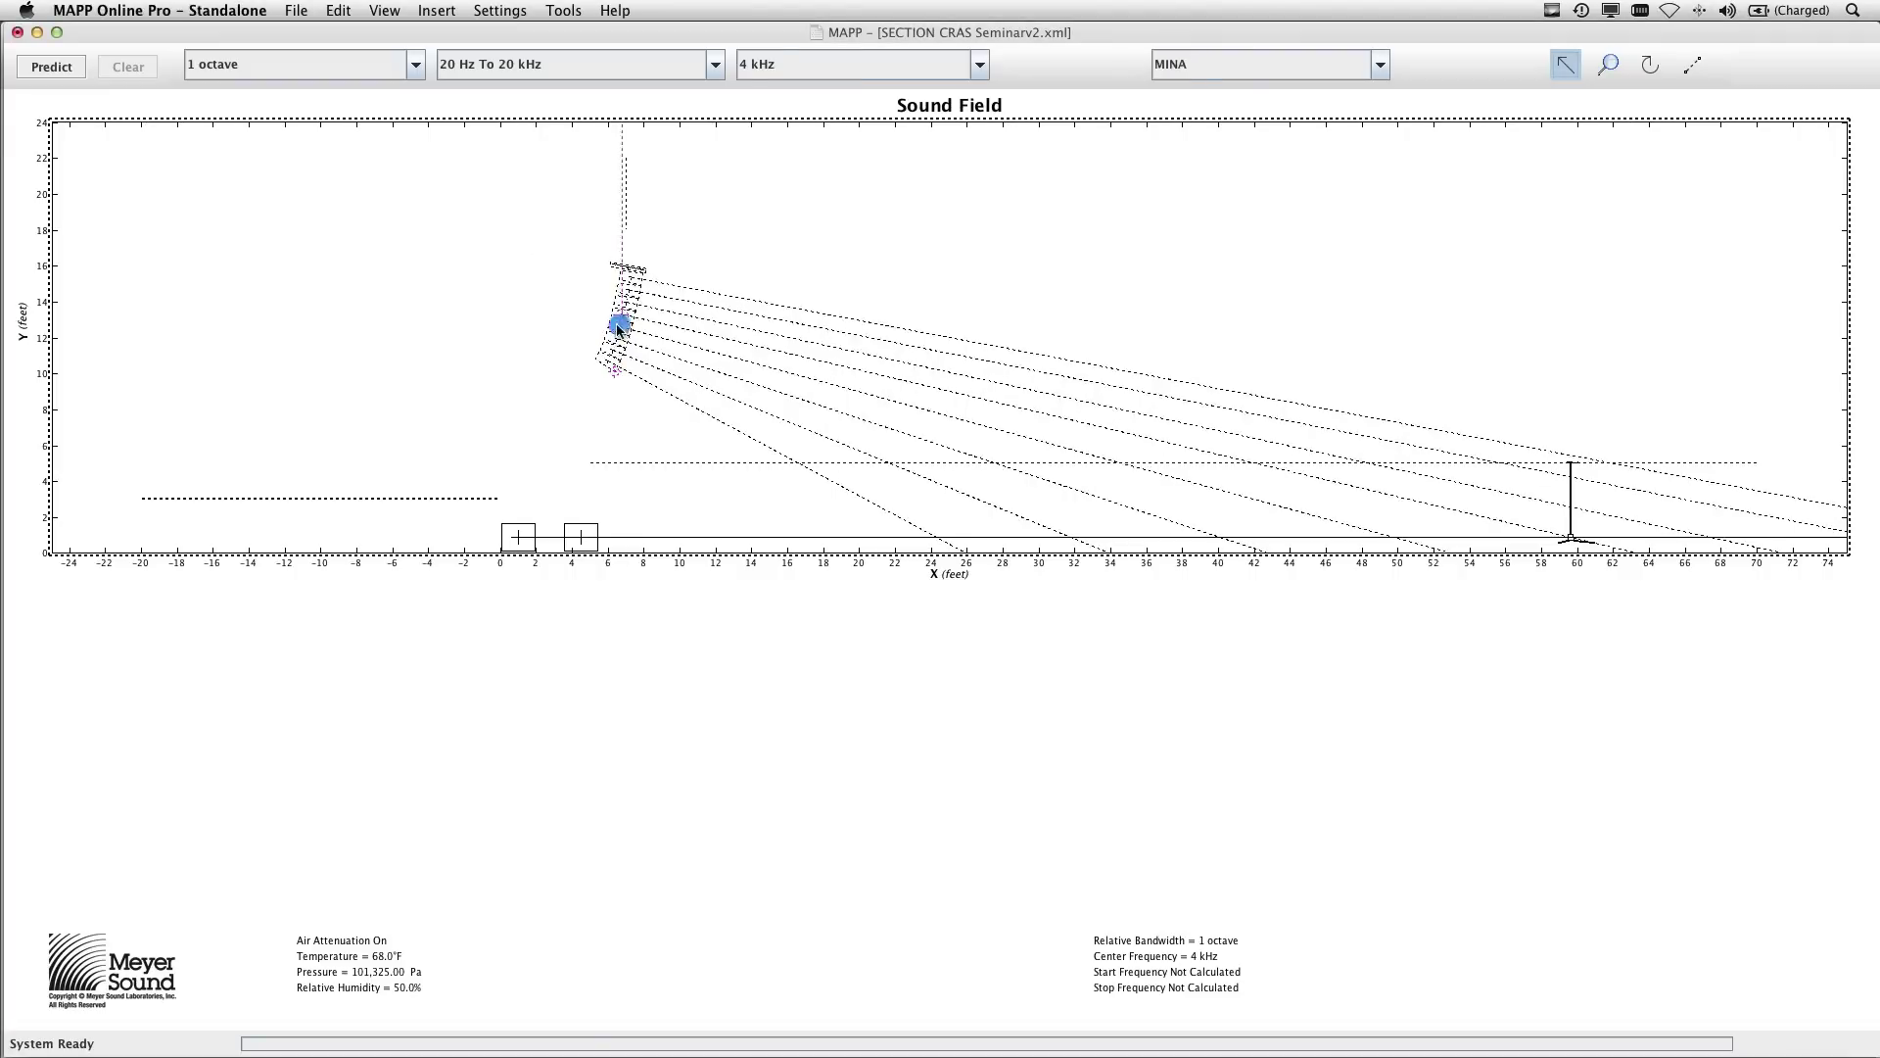
right_click(308, 172)
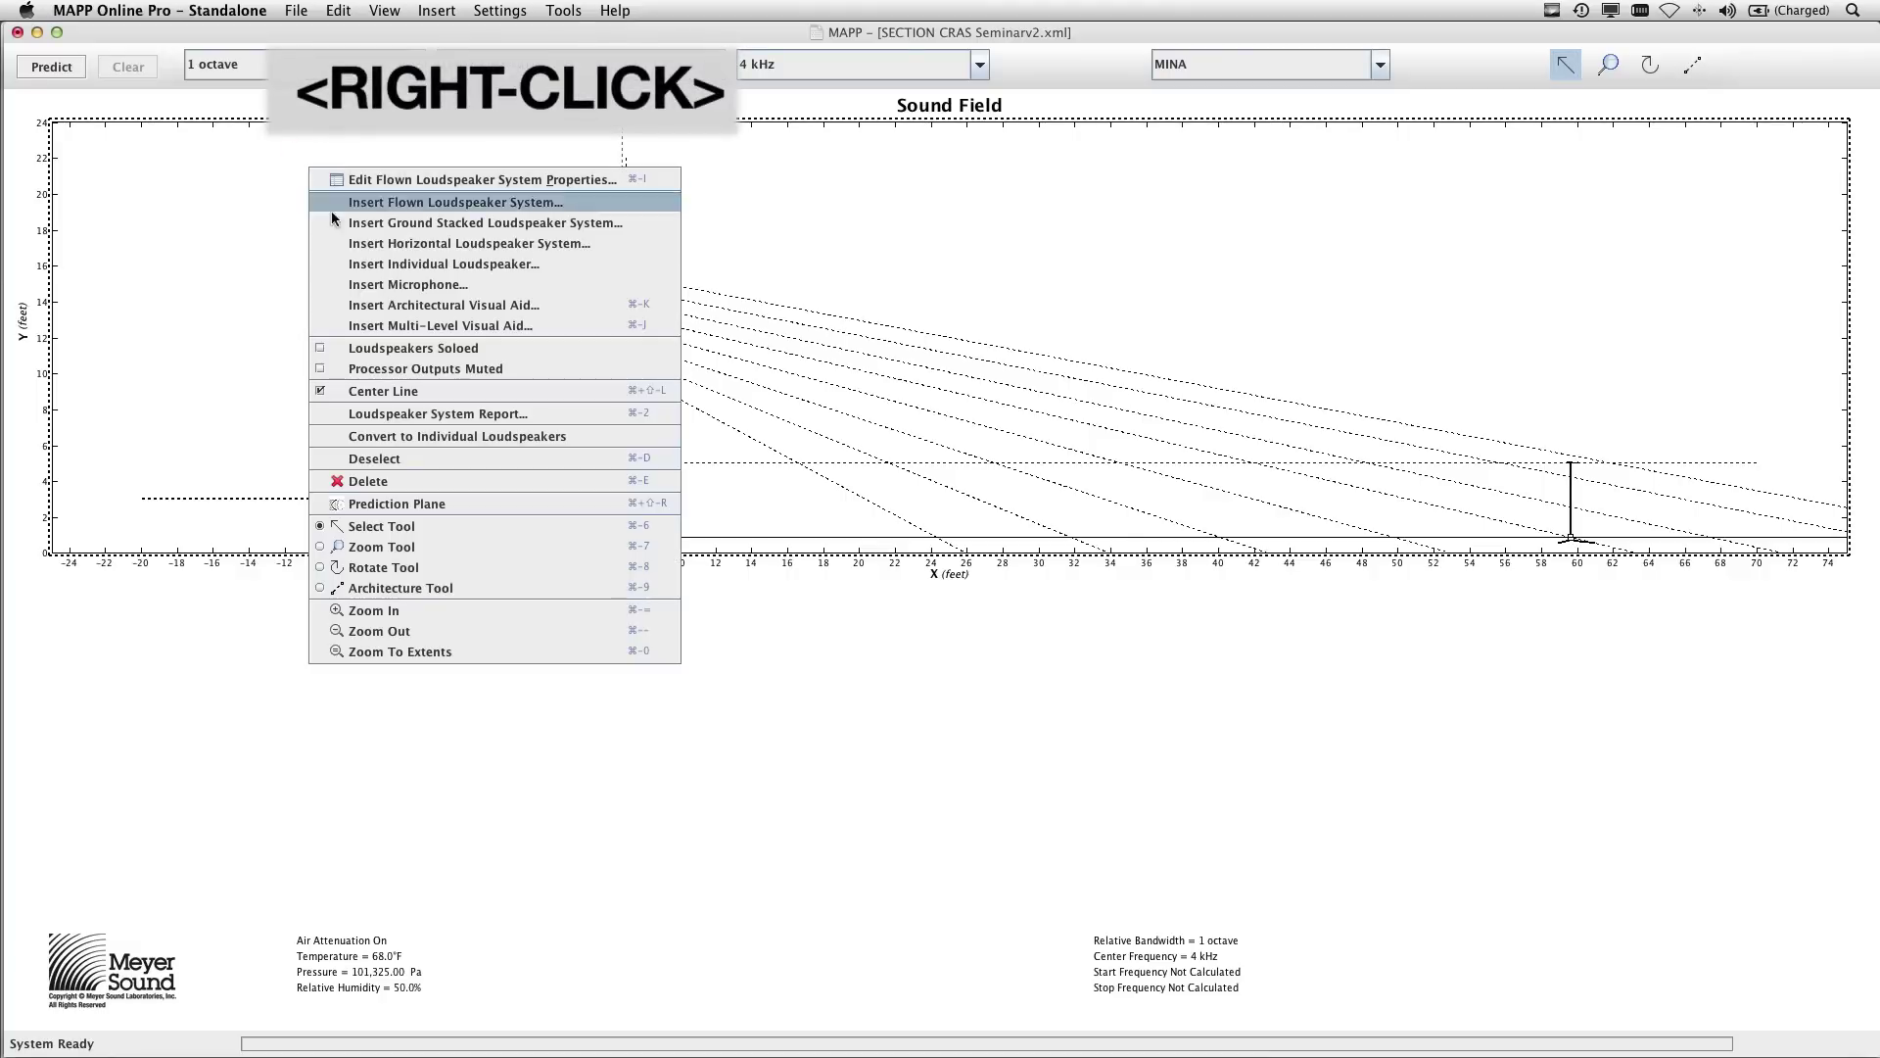
left_click(421, 458)
left_click(615, 343)
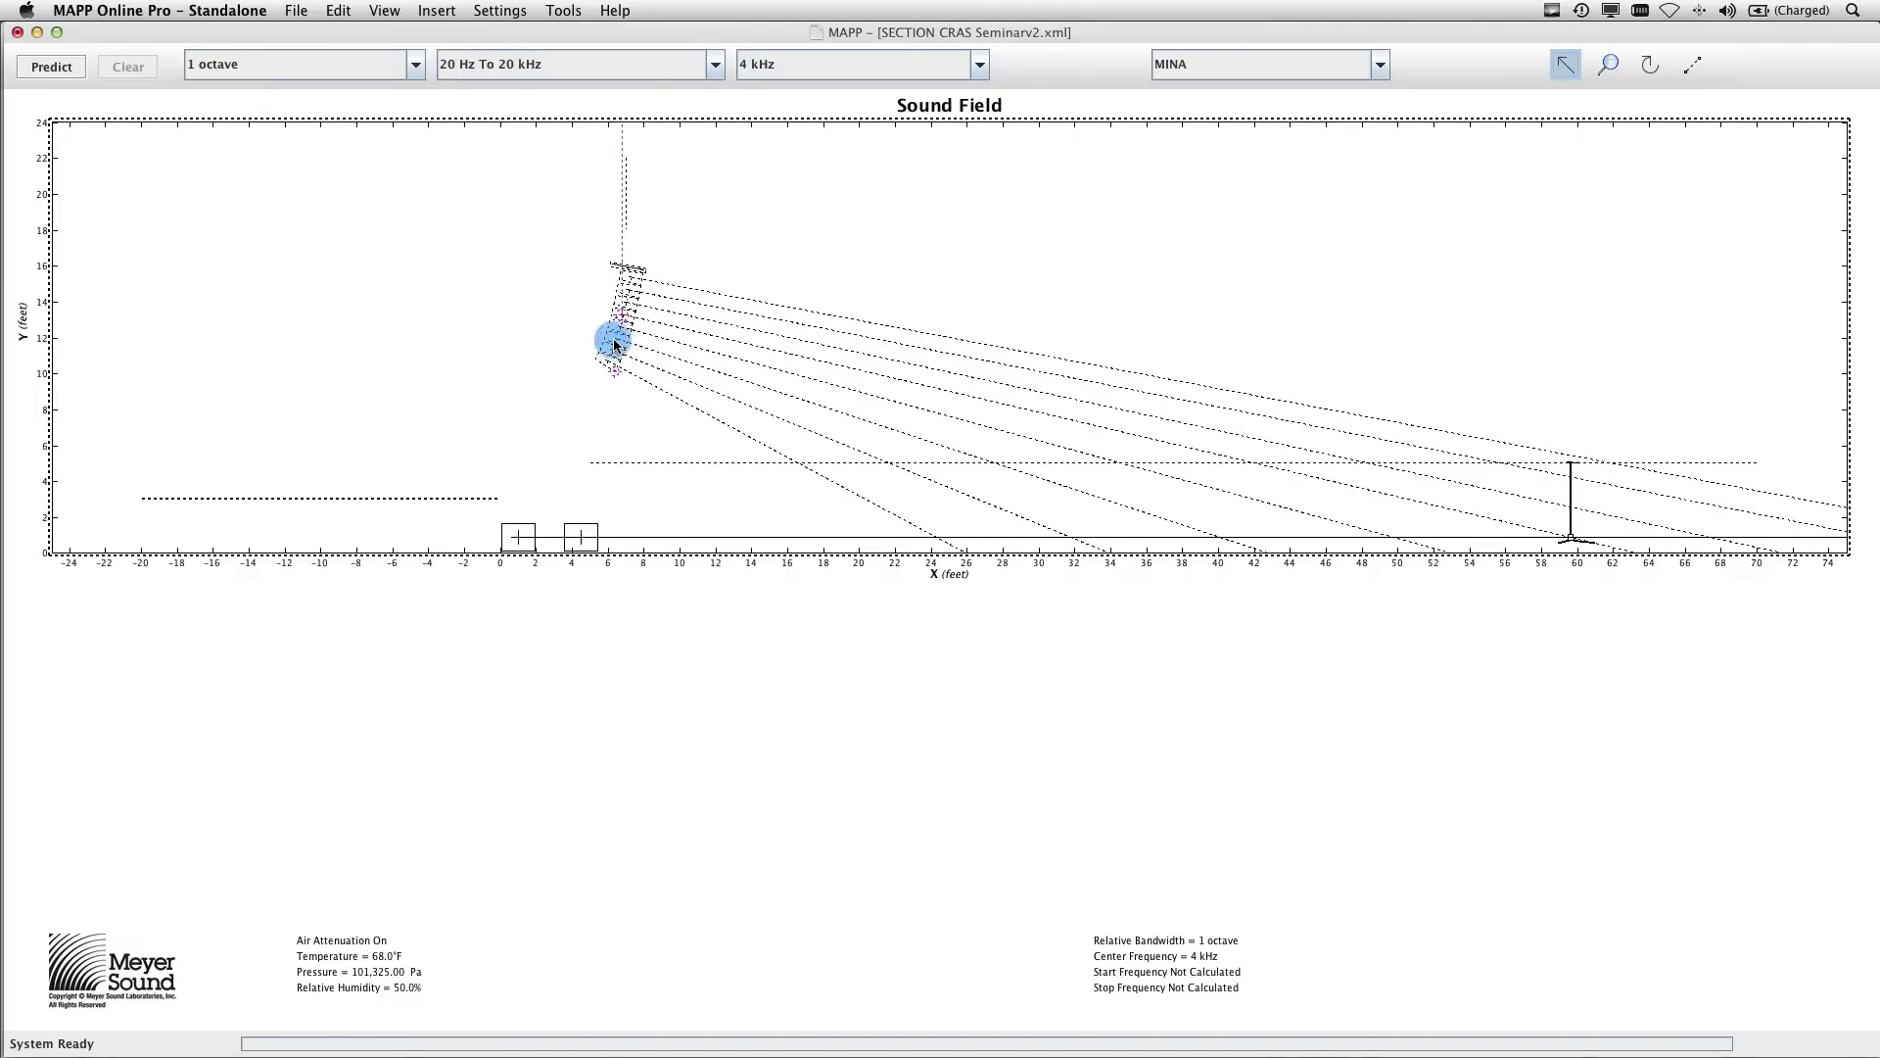
left_click(339, 12)
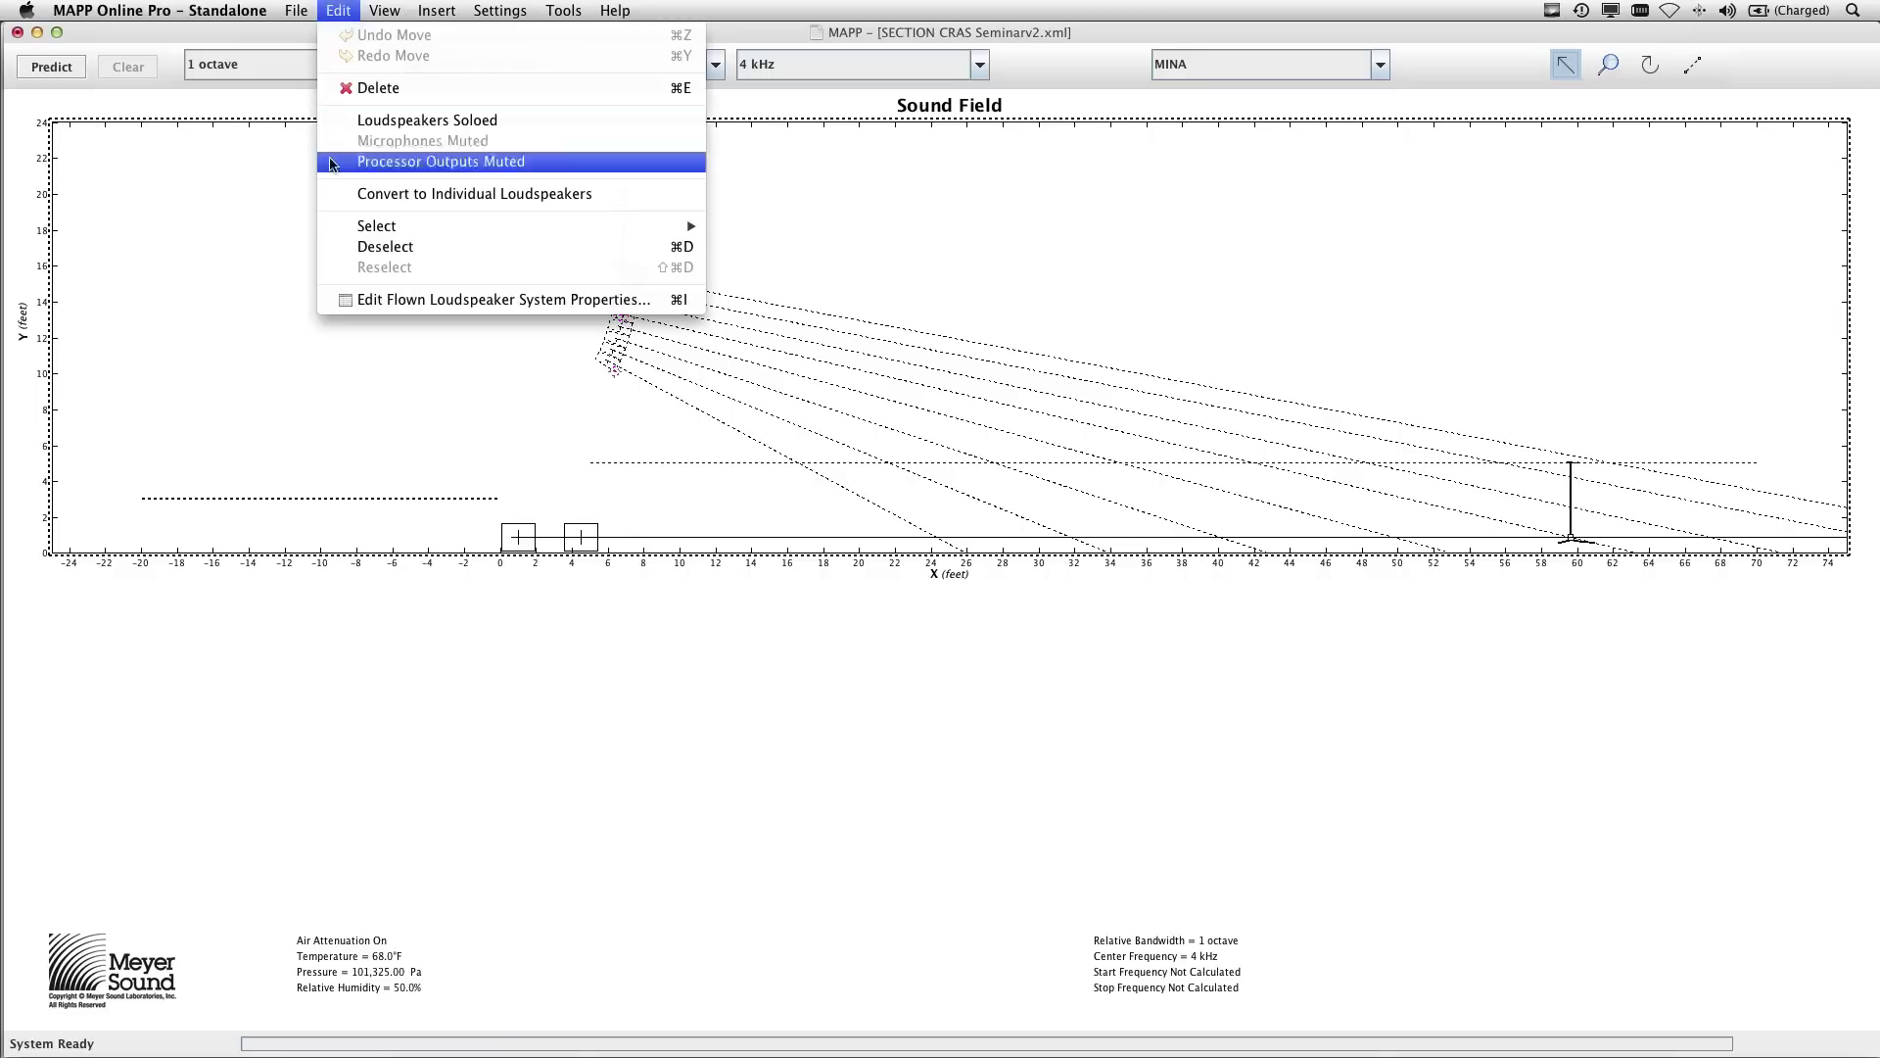
left_click(341, 249)
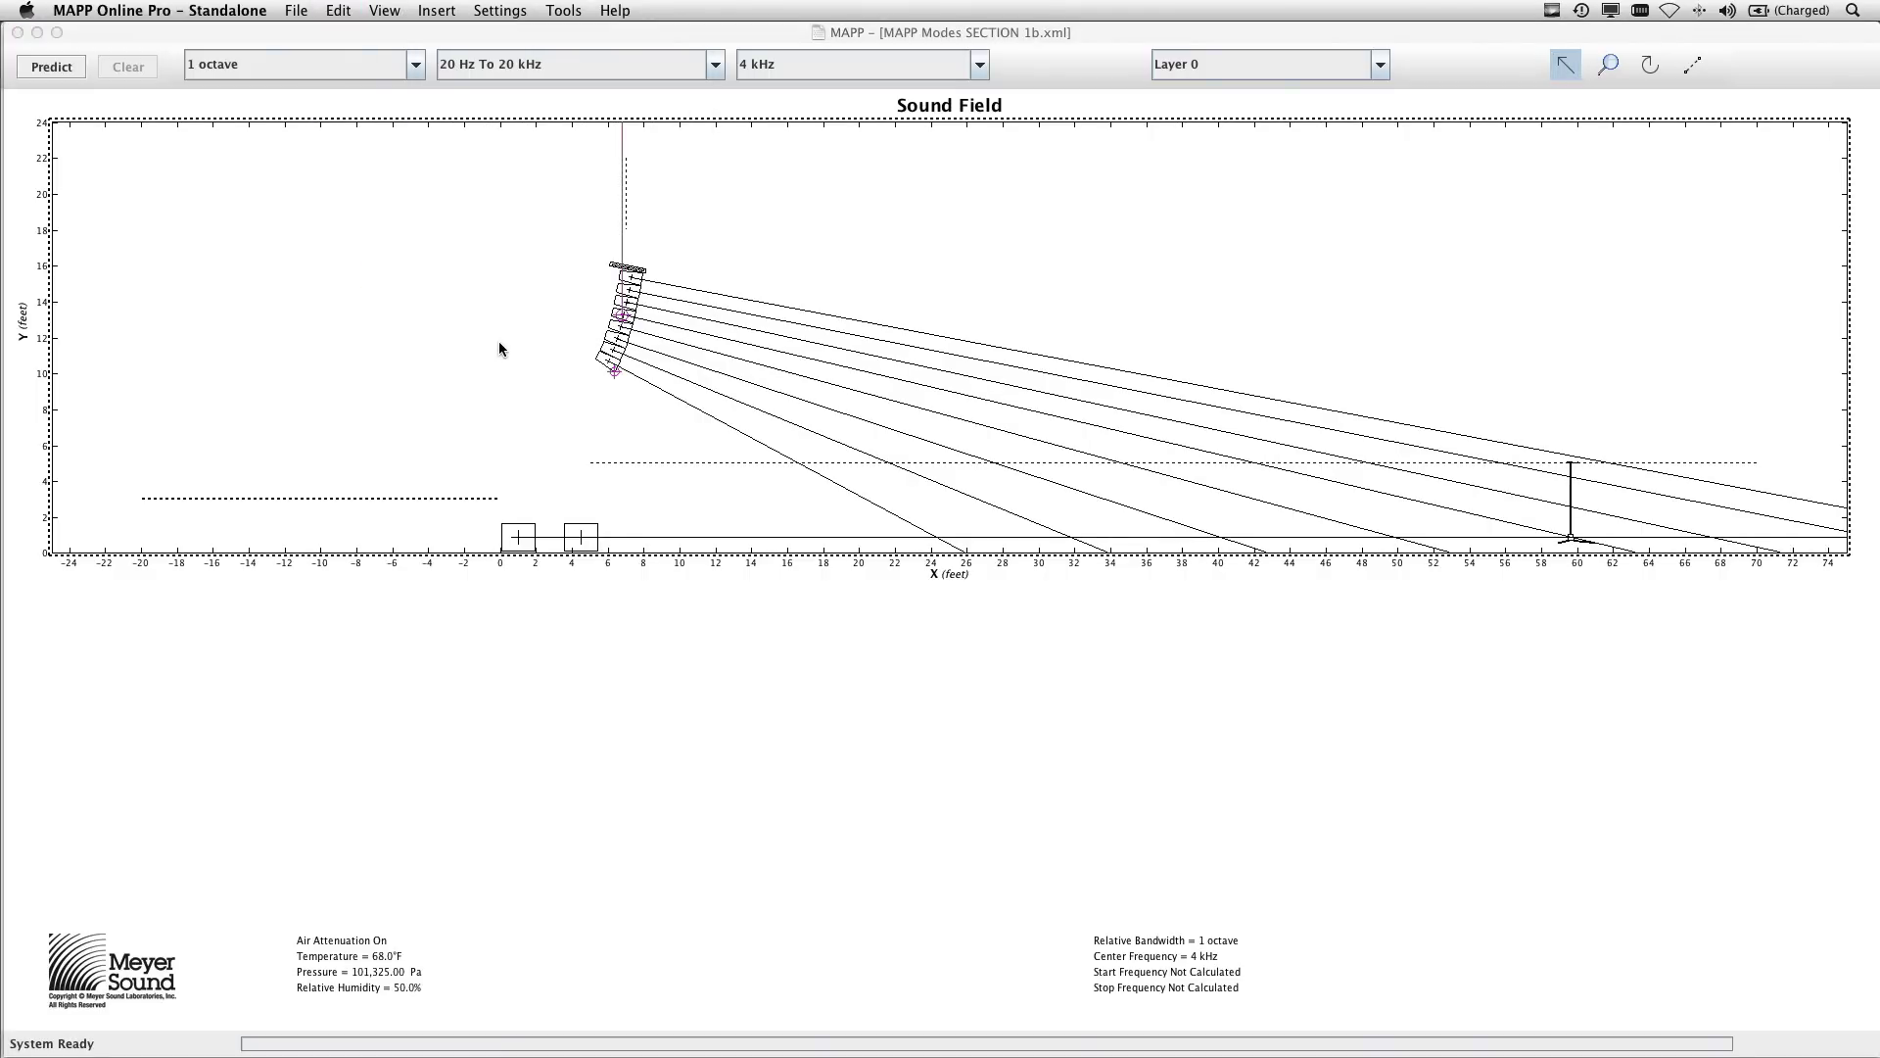
Marquee-select both floor subwoofers, Shift-click them together again, then select only the right one.
left_click_drag(485, 507, 589, 540)
left_click(587, 536)
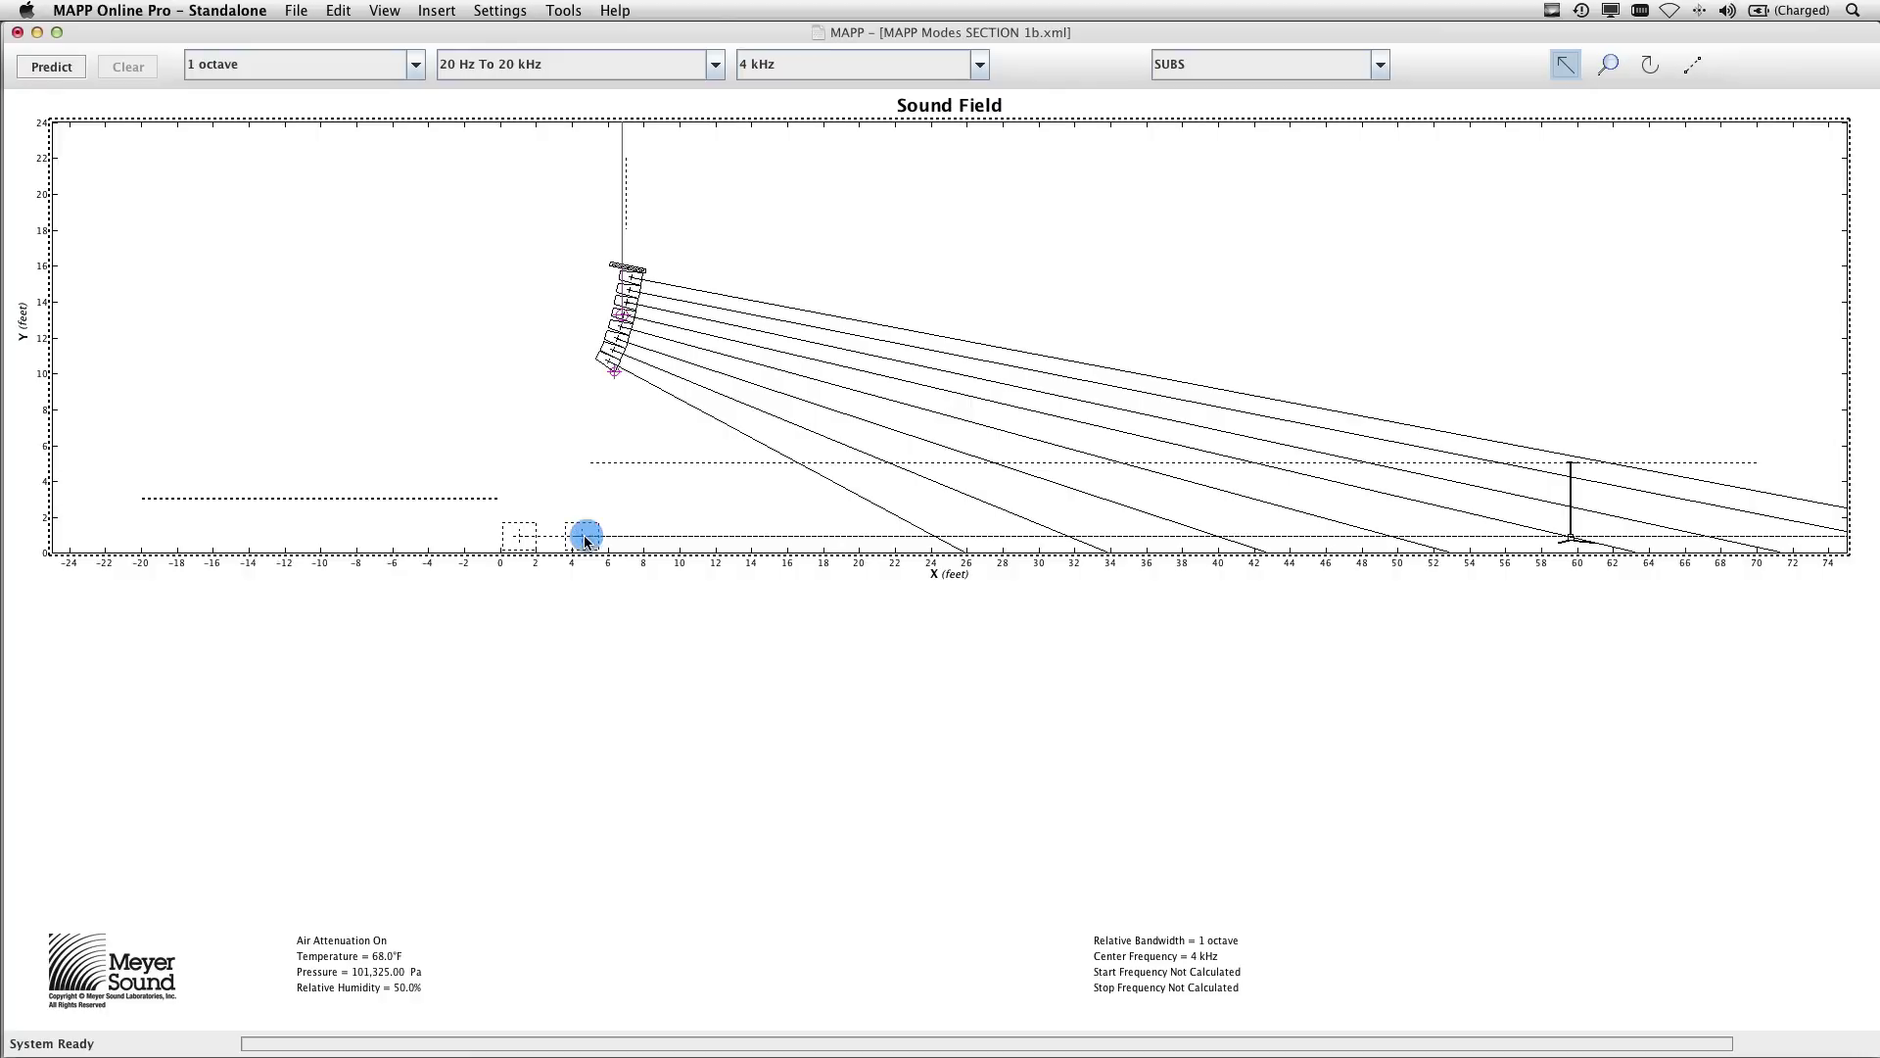
left_click(668, 491)
left_click(522, 534, "shift")
left_click(586, 538, "shift")
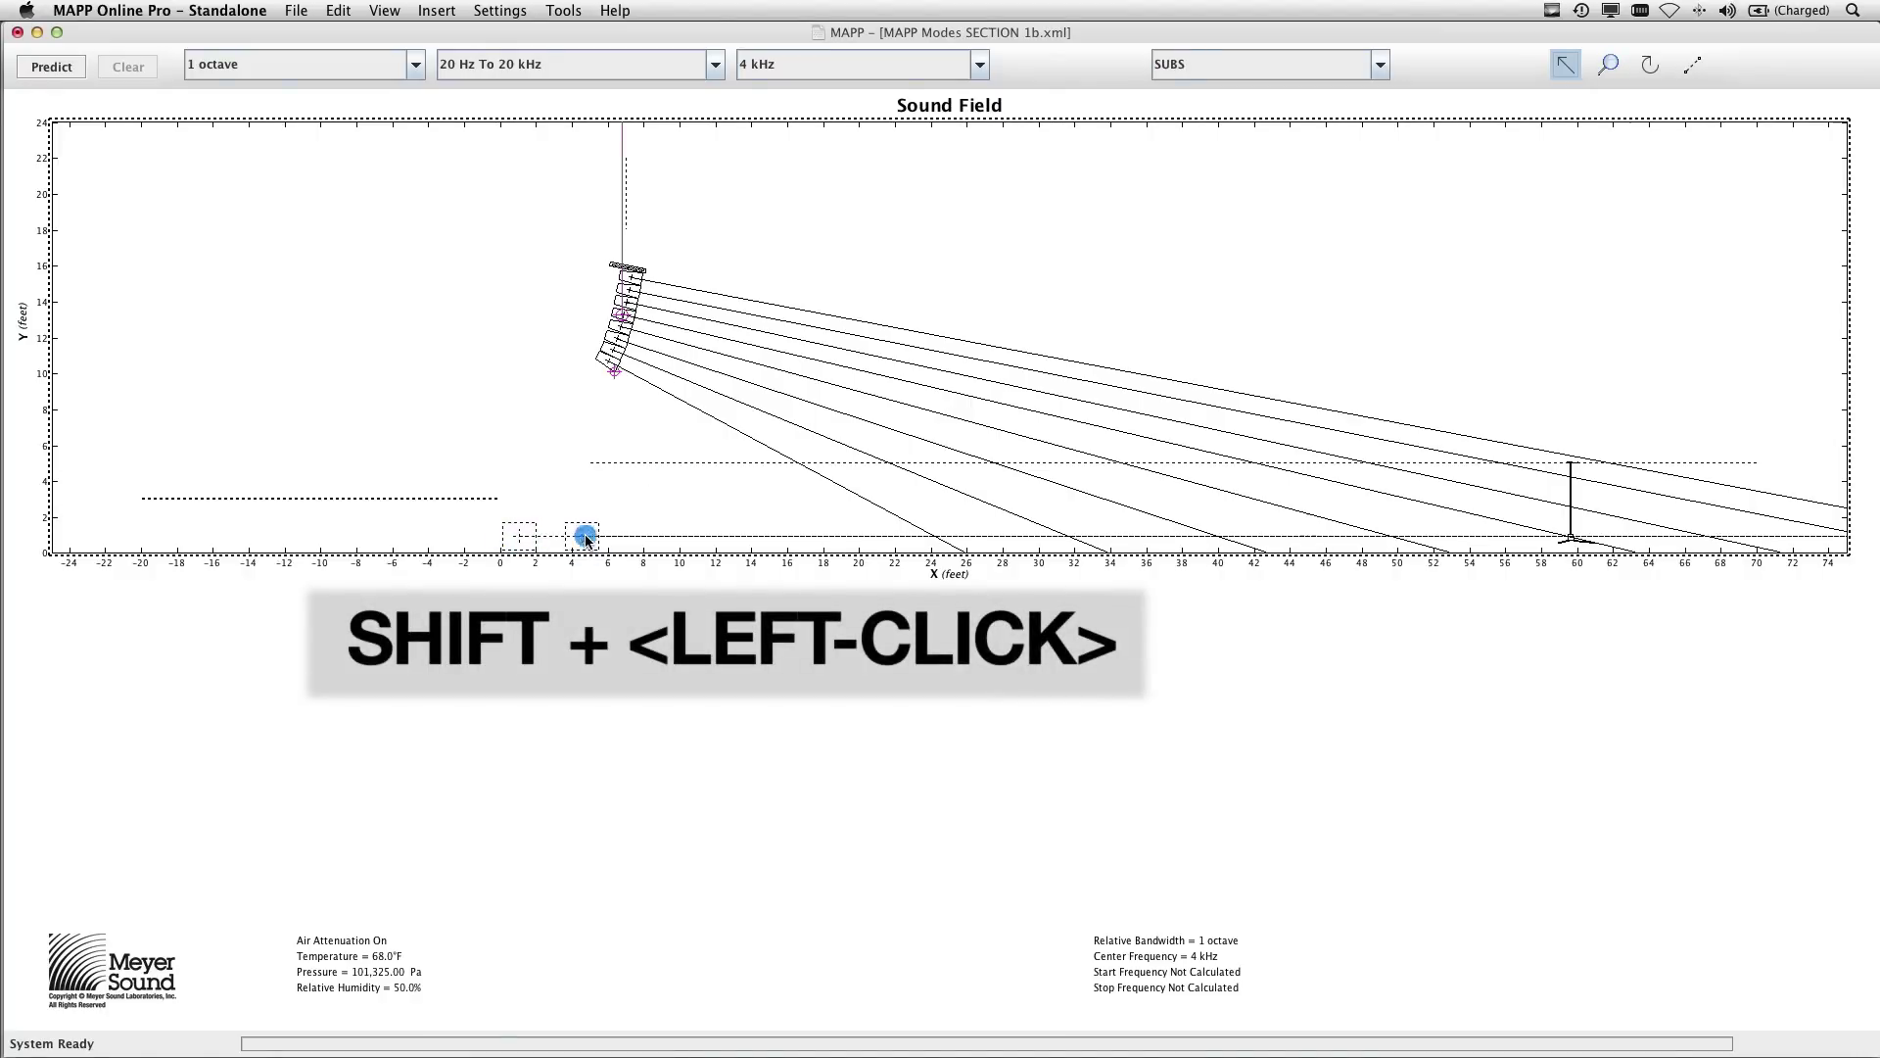
left_click(654, 498)
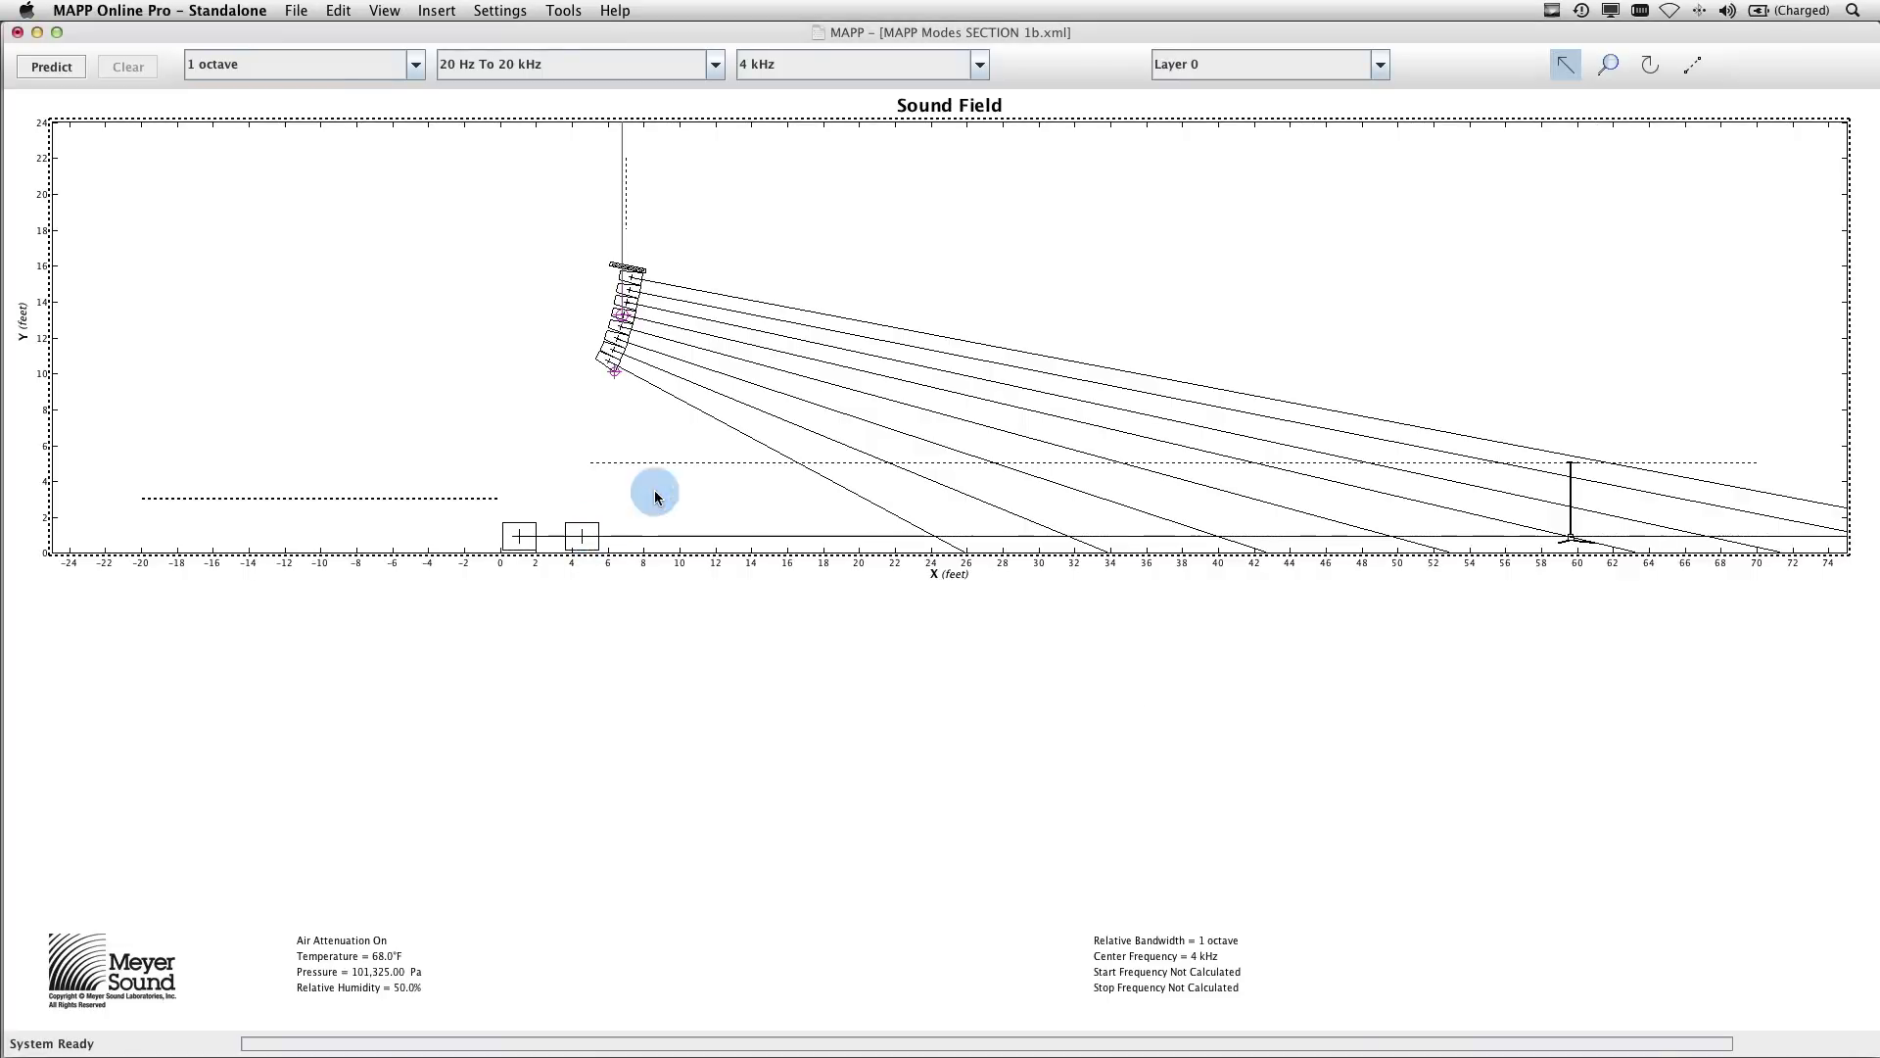
left_click(583, 537)
Open the subwoofer's Edit Individual Loudspeaker Properties and cancel without changes.
right_click(583, 537)
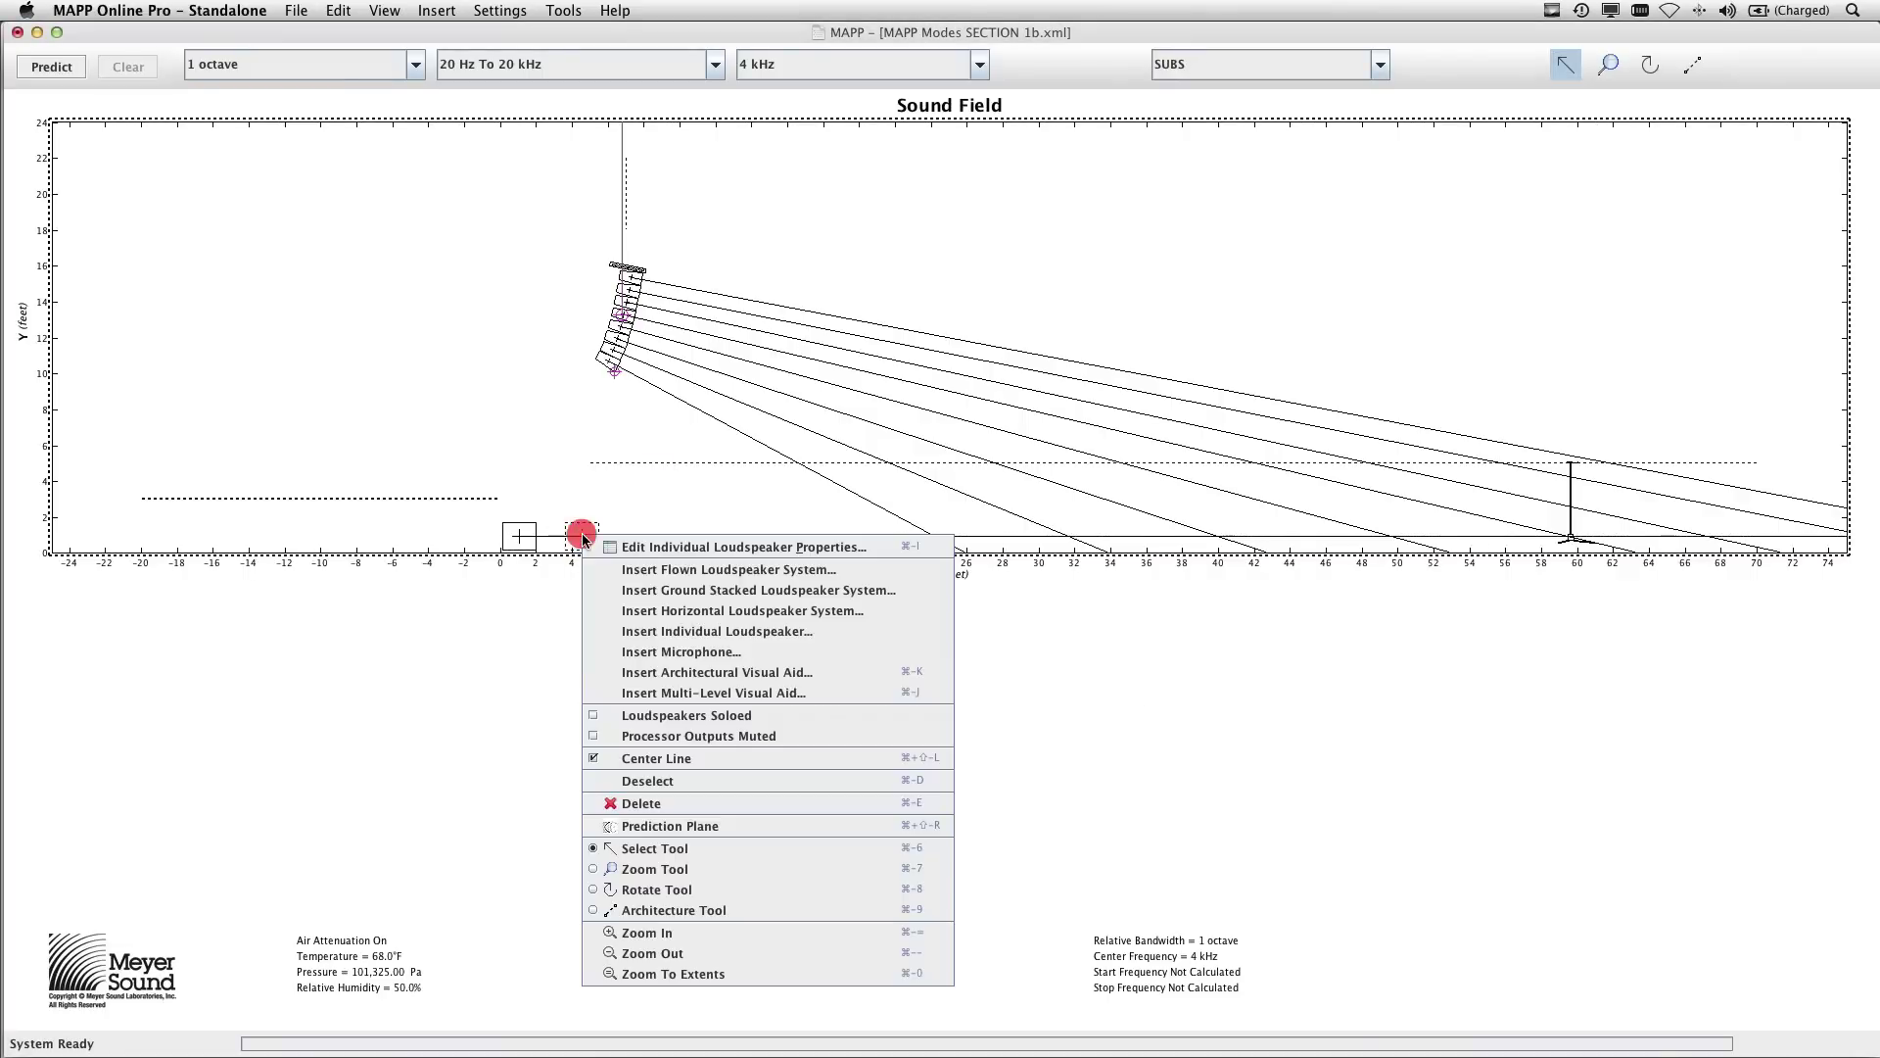
left_click(705, 549)
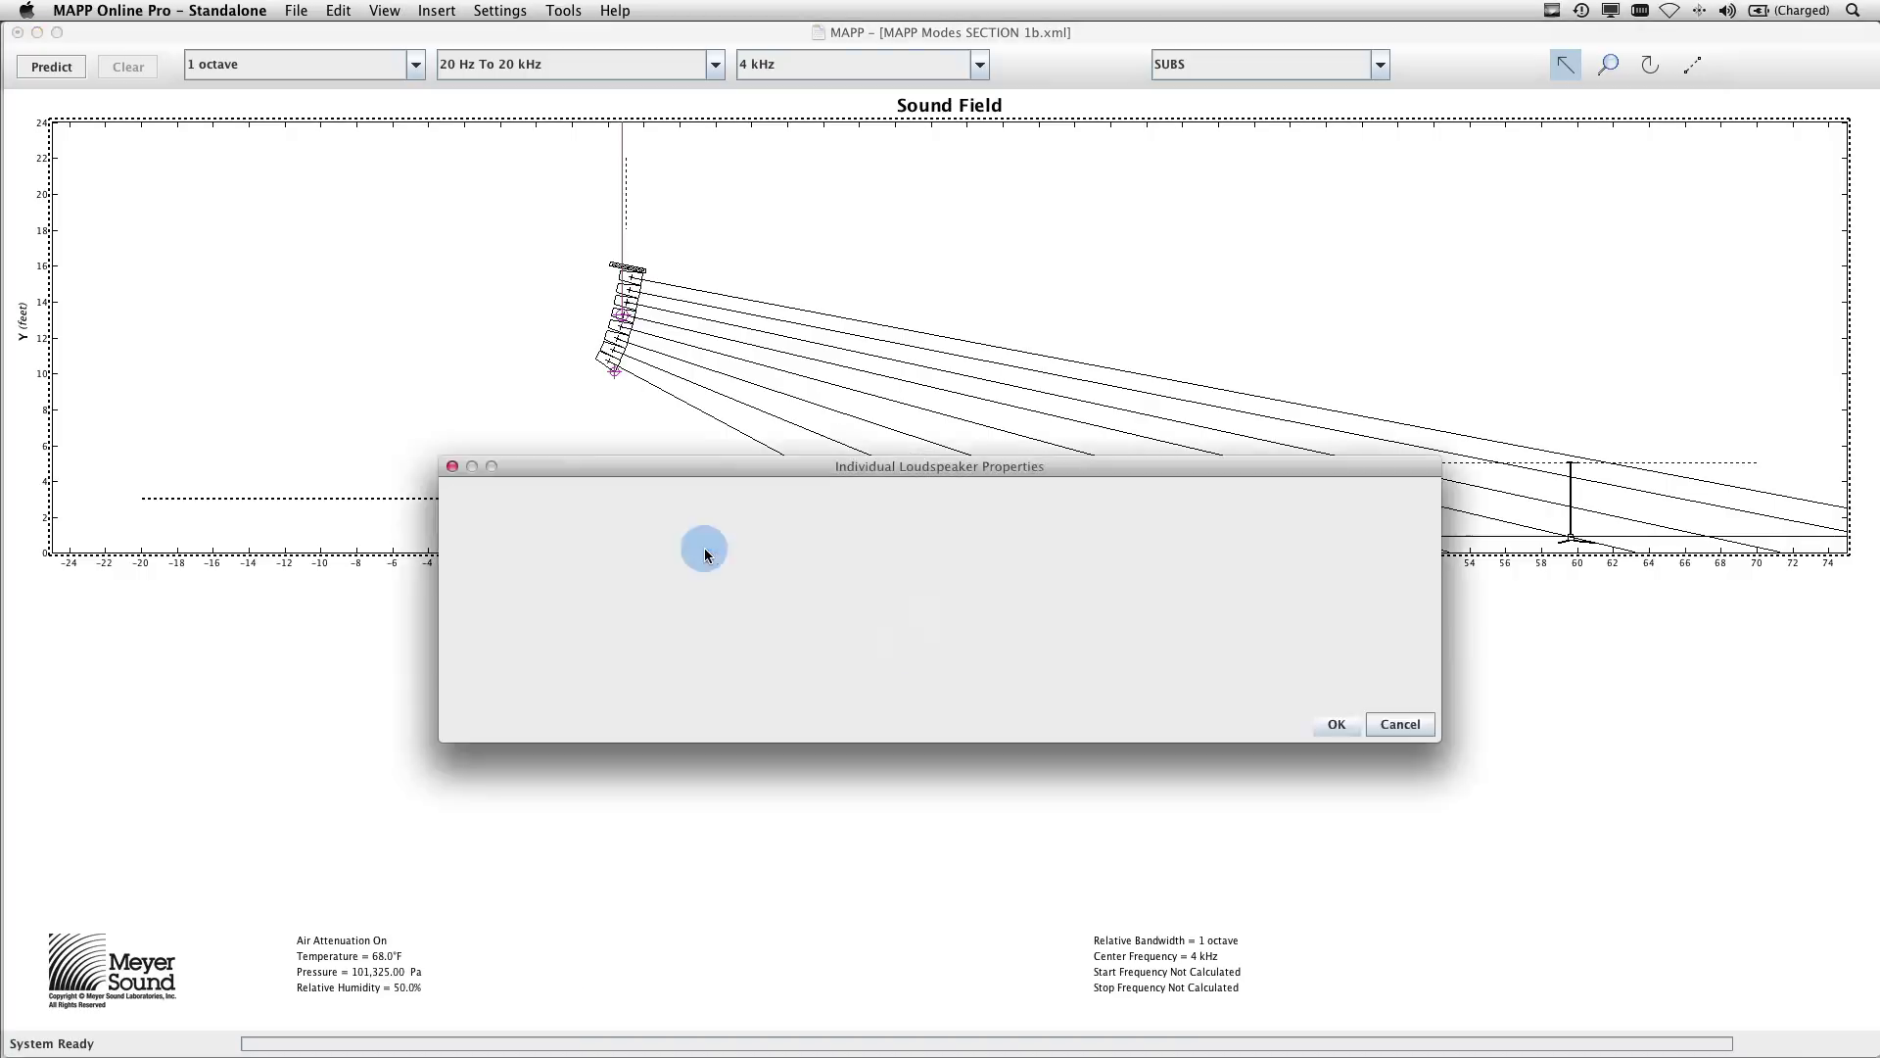
left_click(1400, 725)
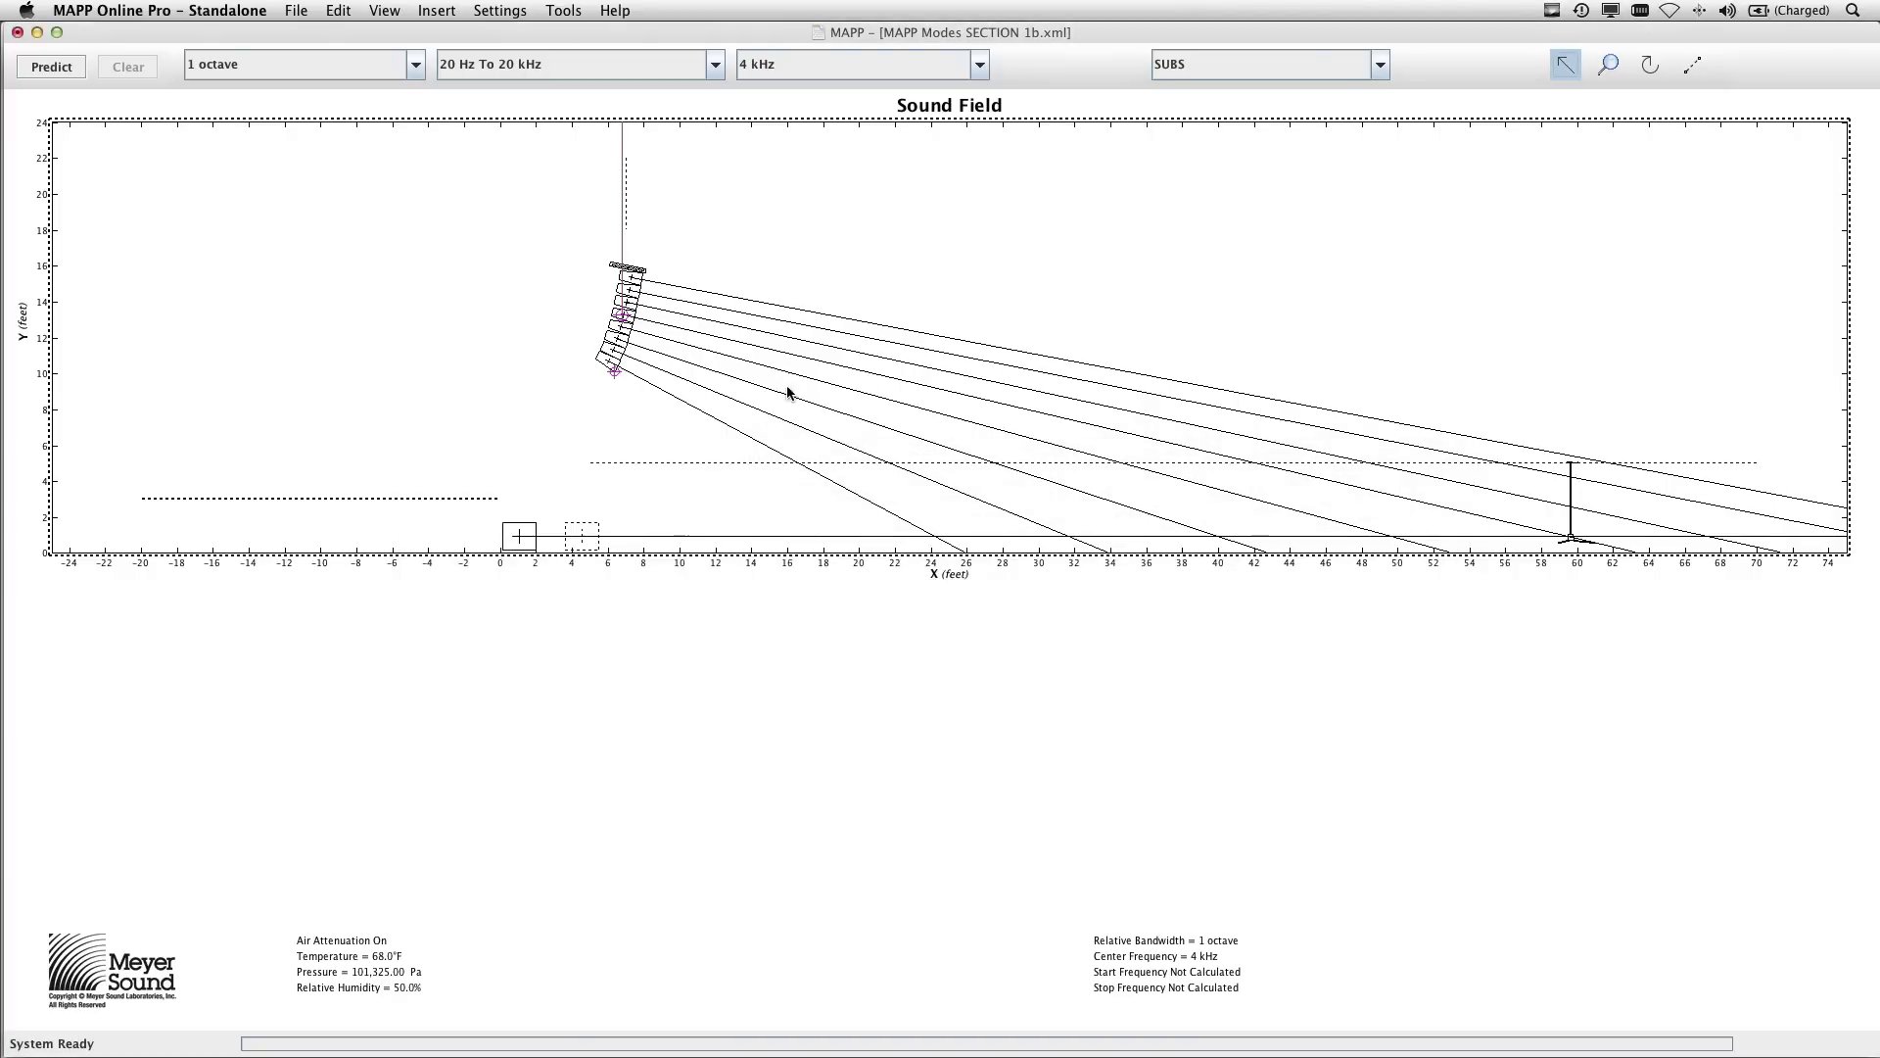
Tilt the flown line array slightly upward with the Rotate tool.
left_click(617, 348)
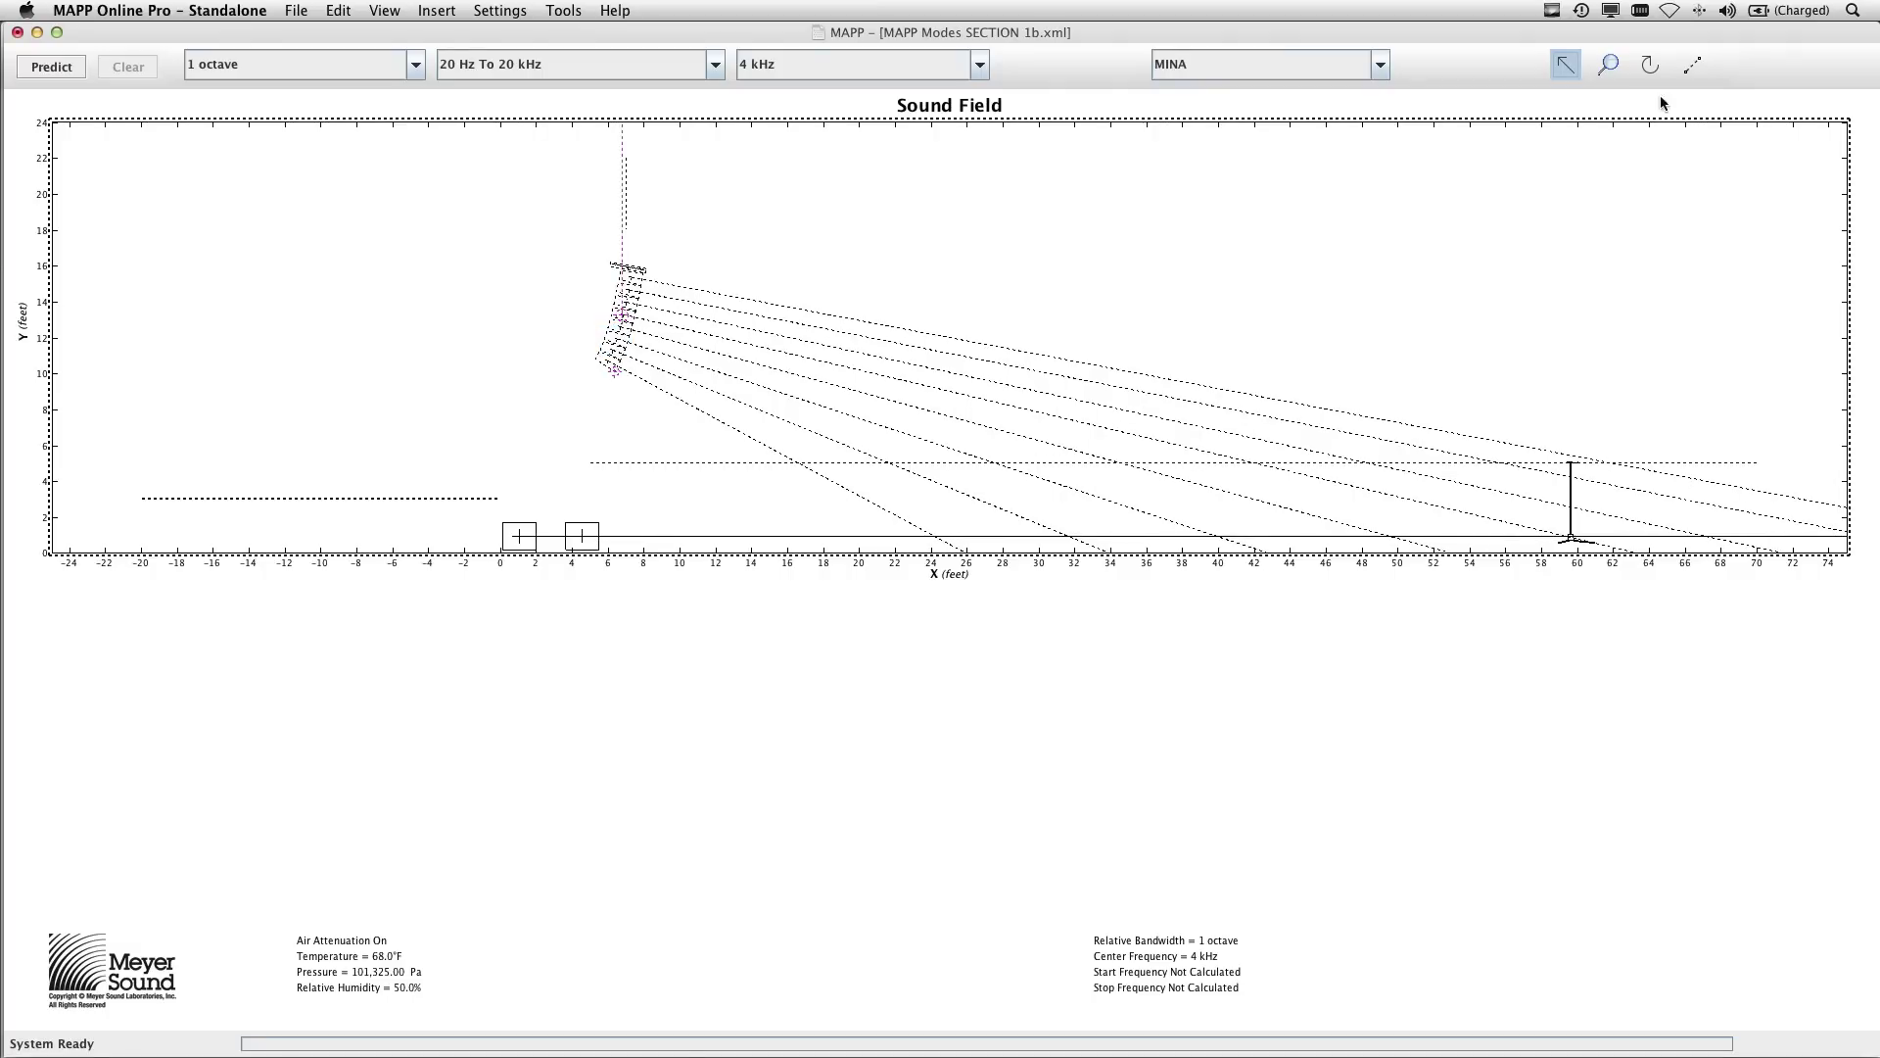
left_click(1650, 66)
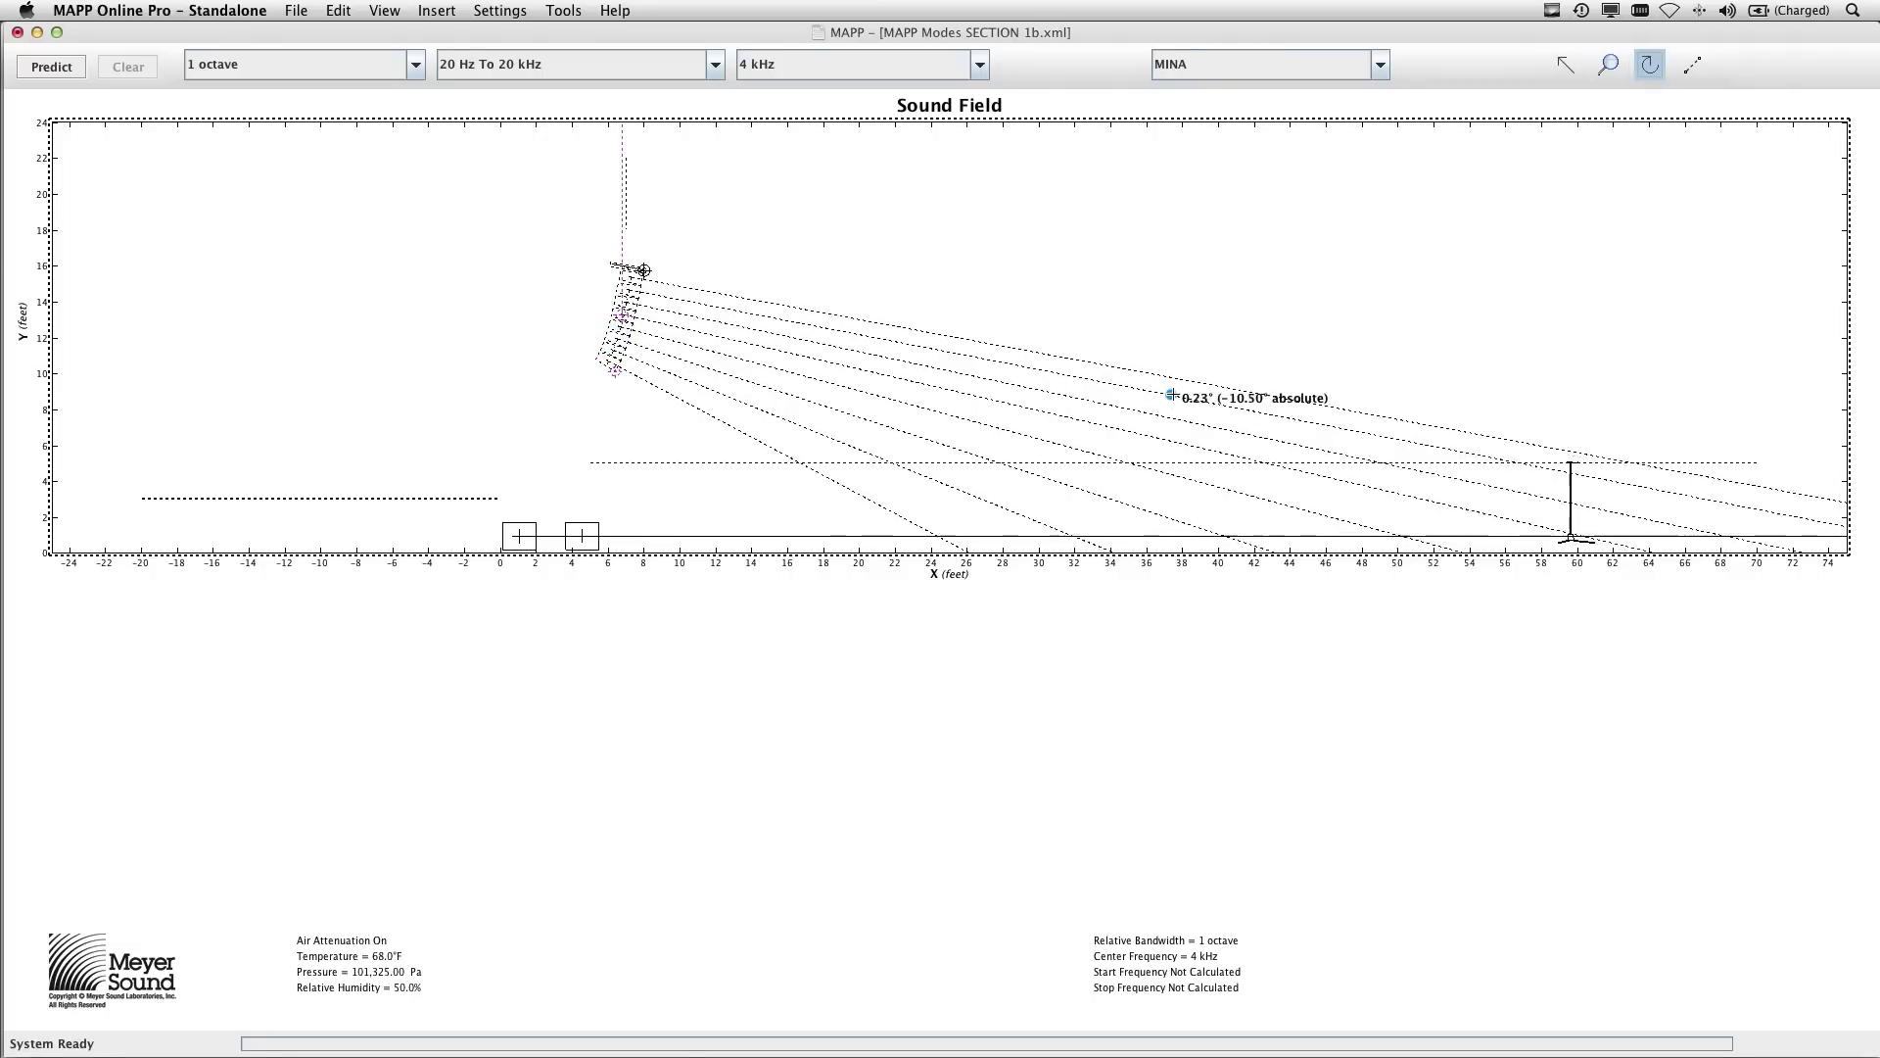
mouse_move(1172, 395)
left_mouse_down()
mouse_move(1208, 261)
mouse_move(1180, 378)
left_mouse_up()
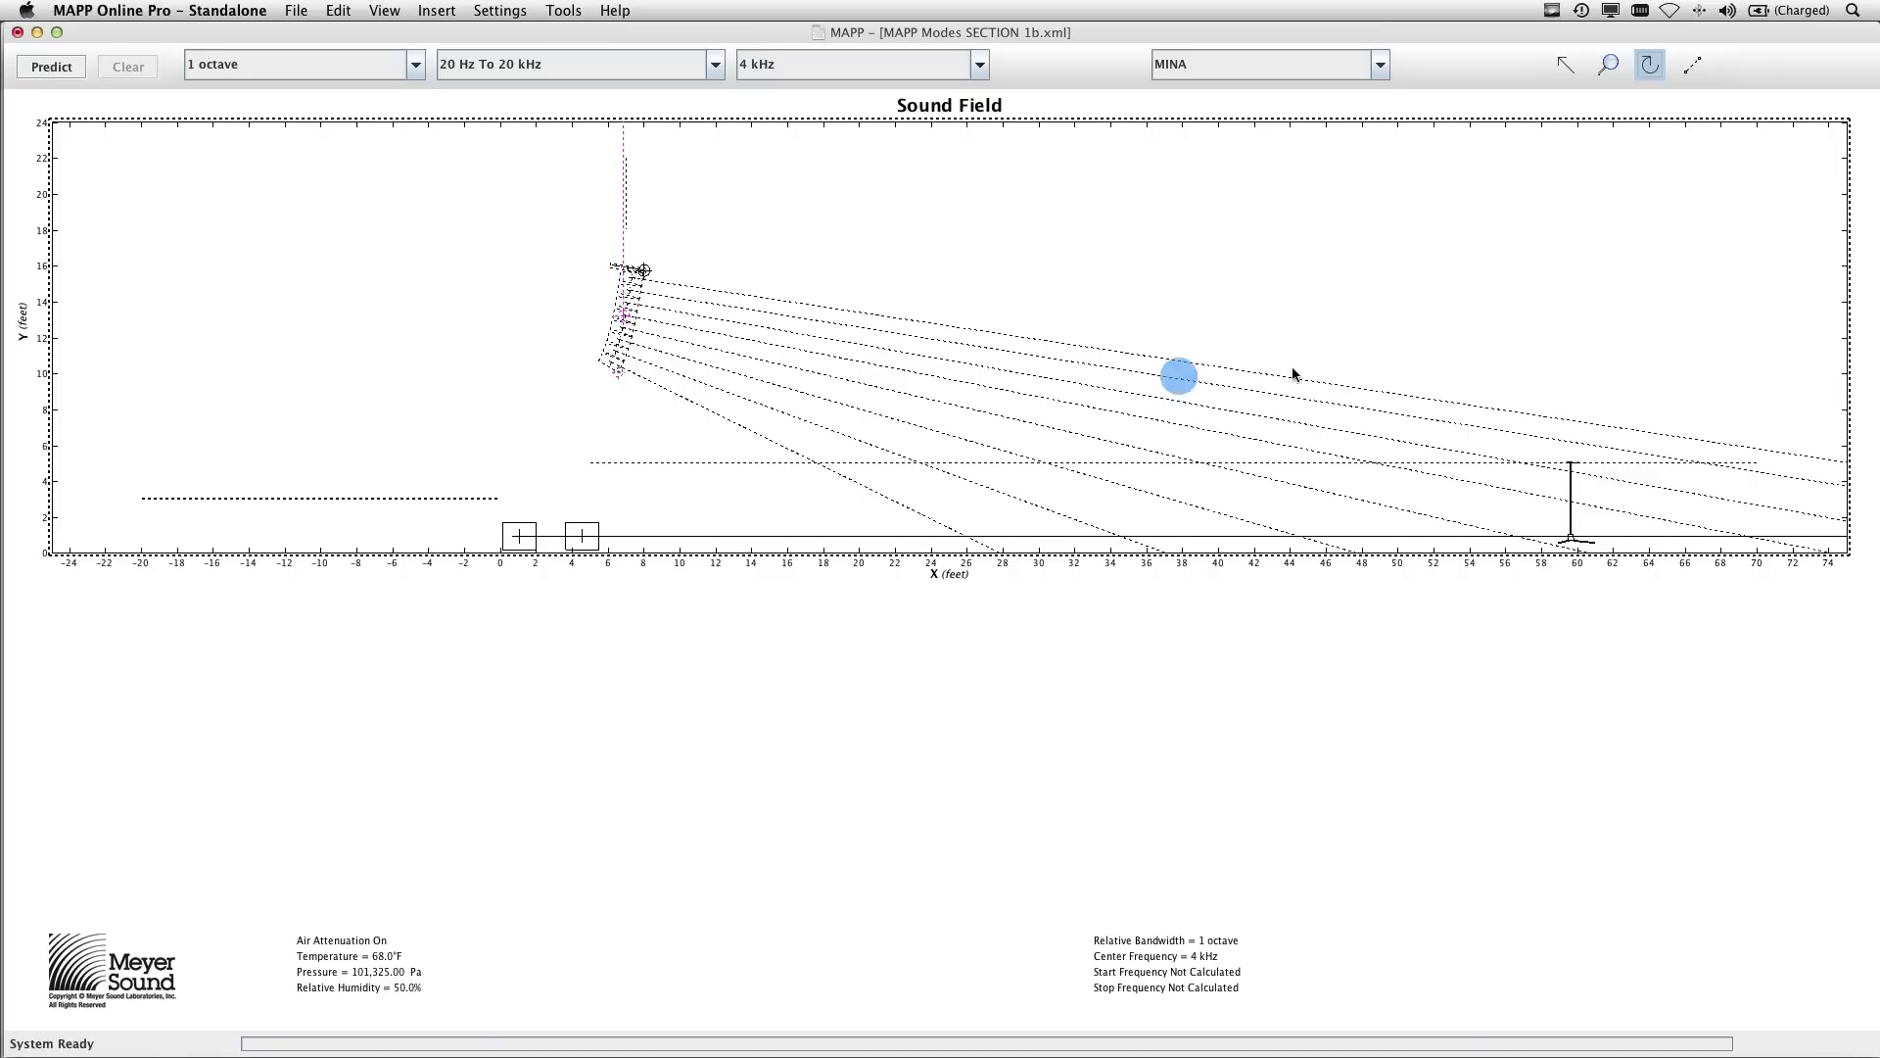
left_click(1565, 65)
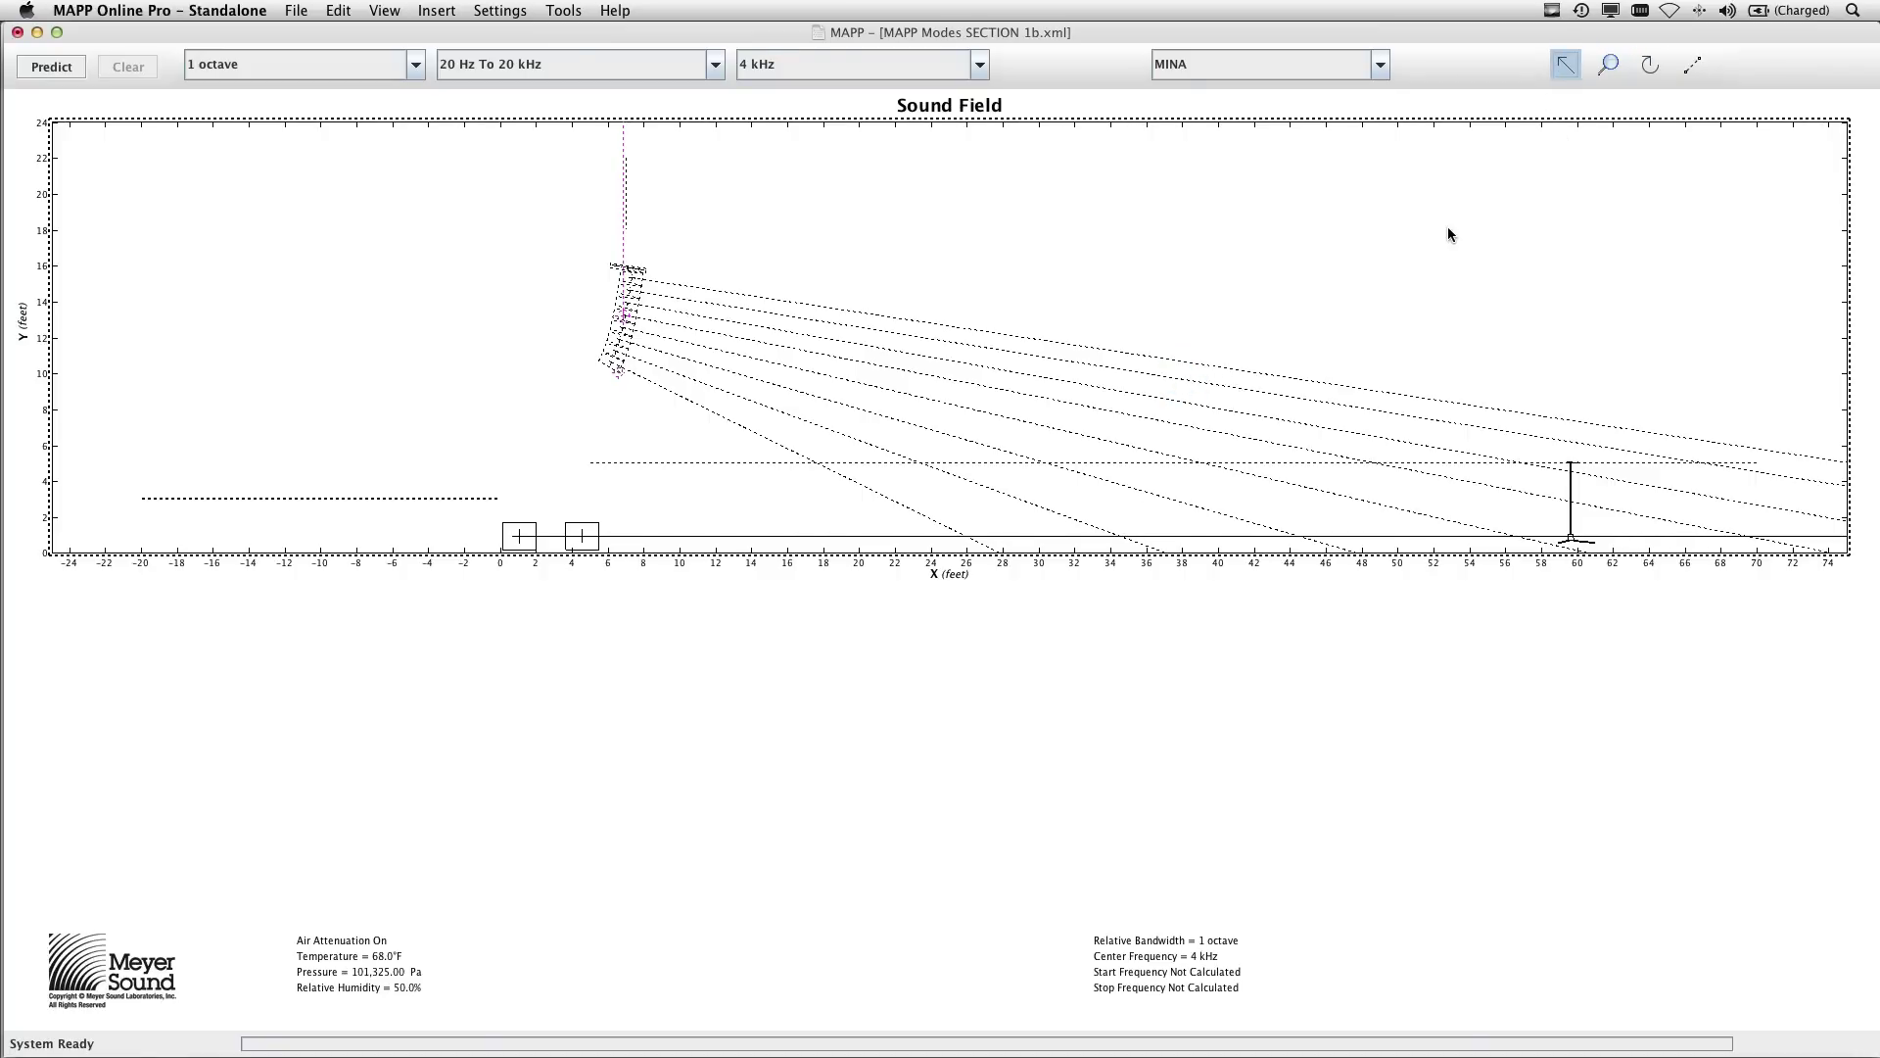
Set the MINA layer's lock to Unlocked in Layer Management.
left_click(711, 247)
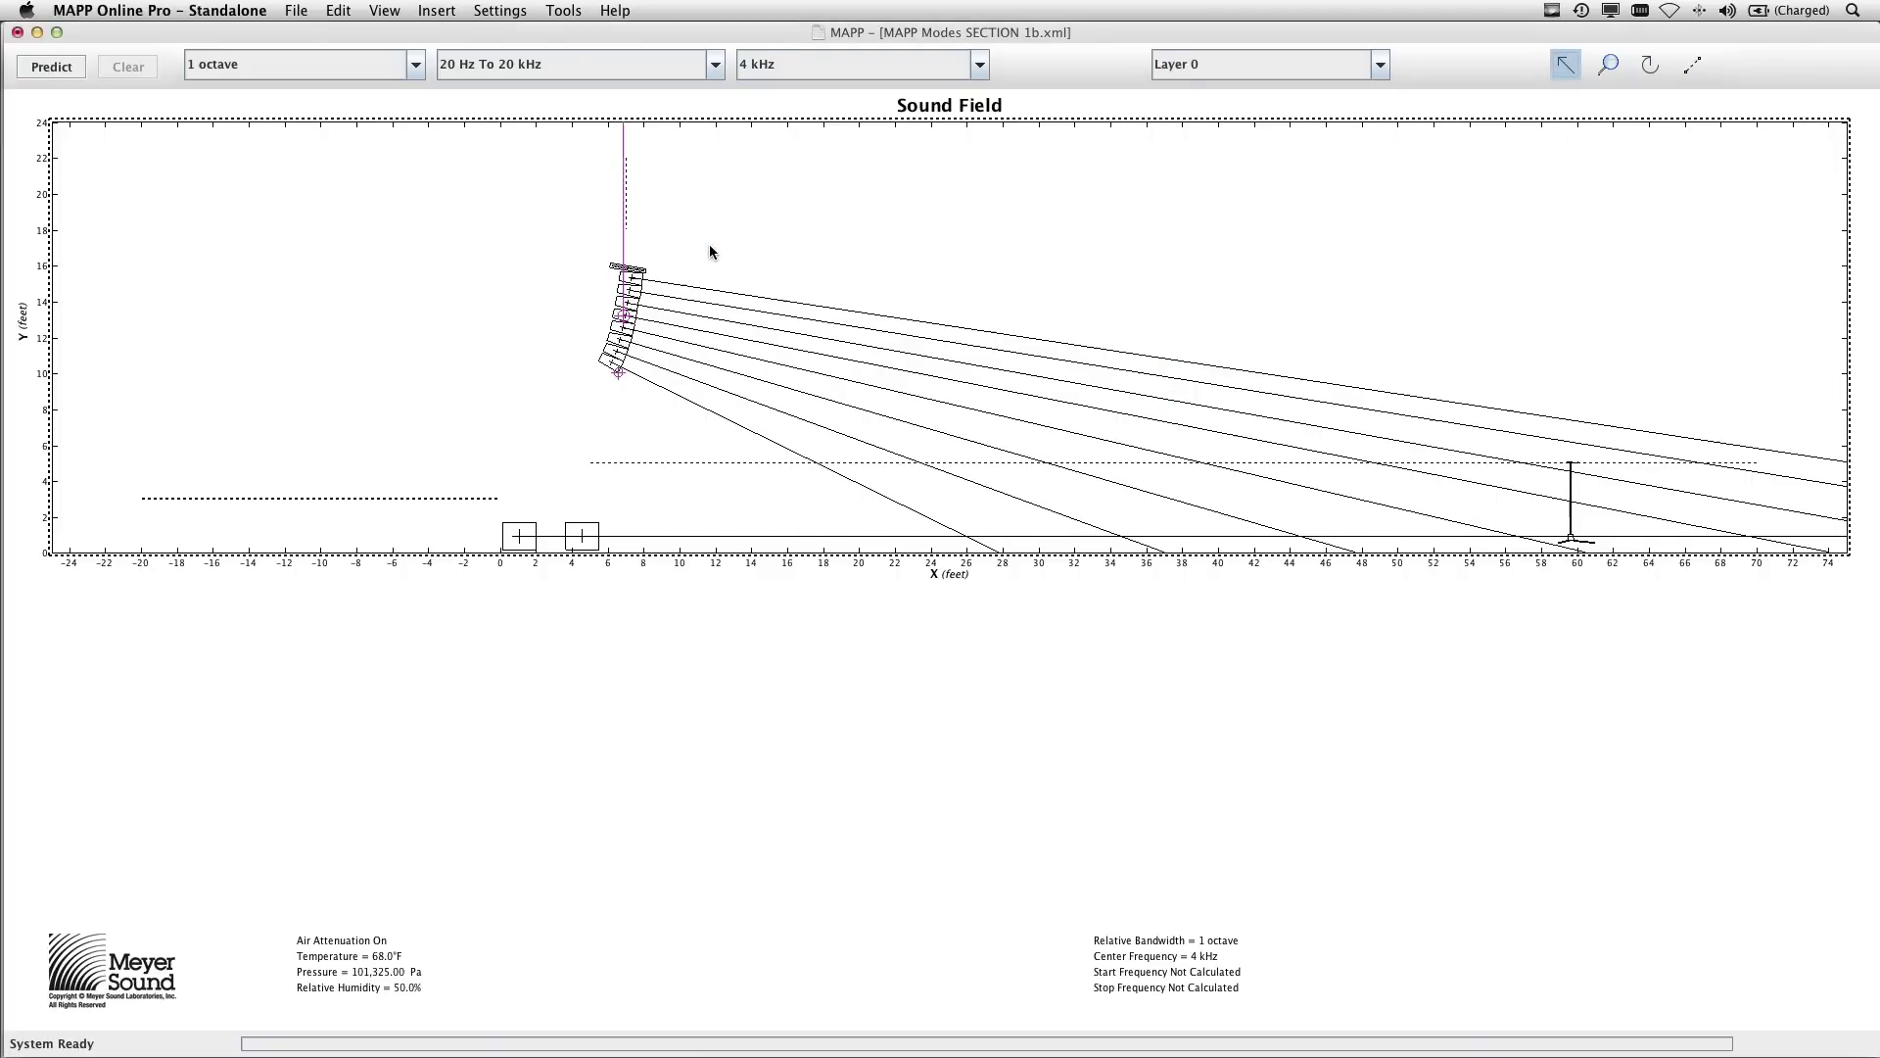
left_click(500, 11)
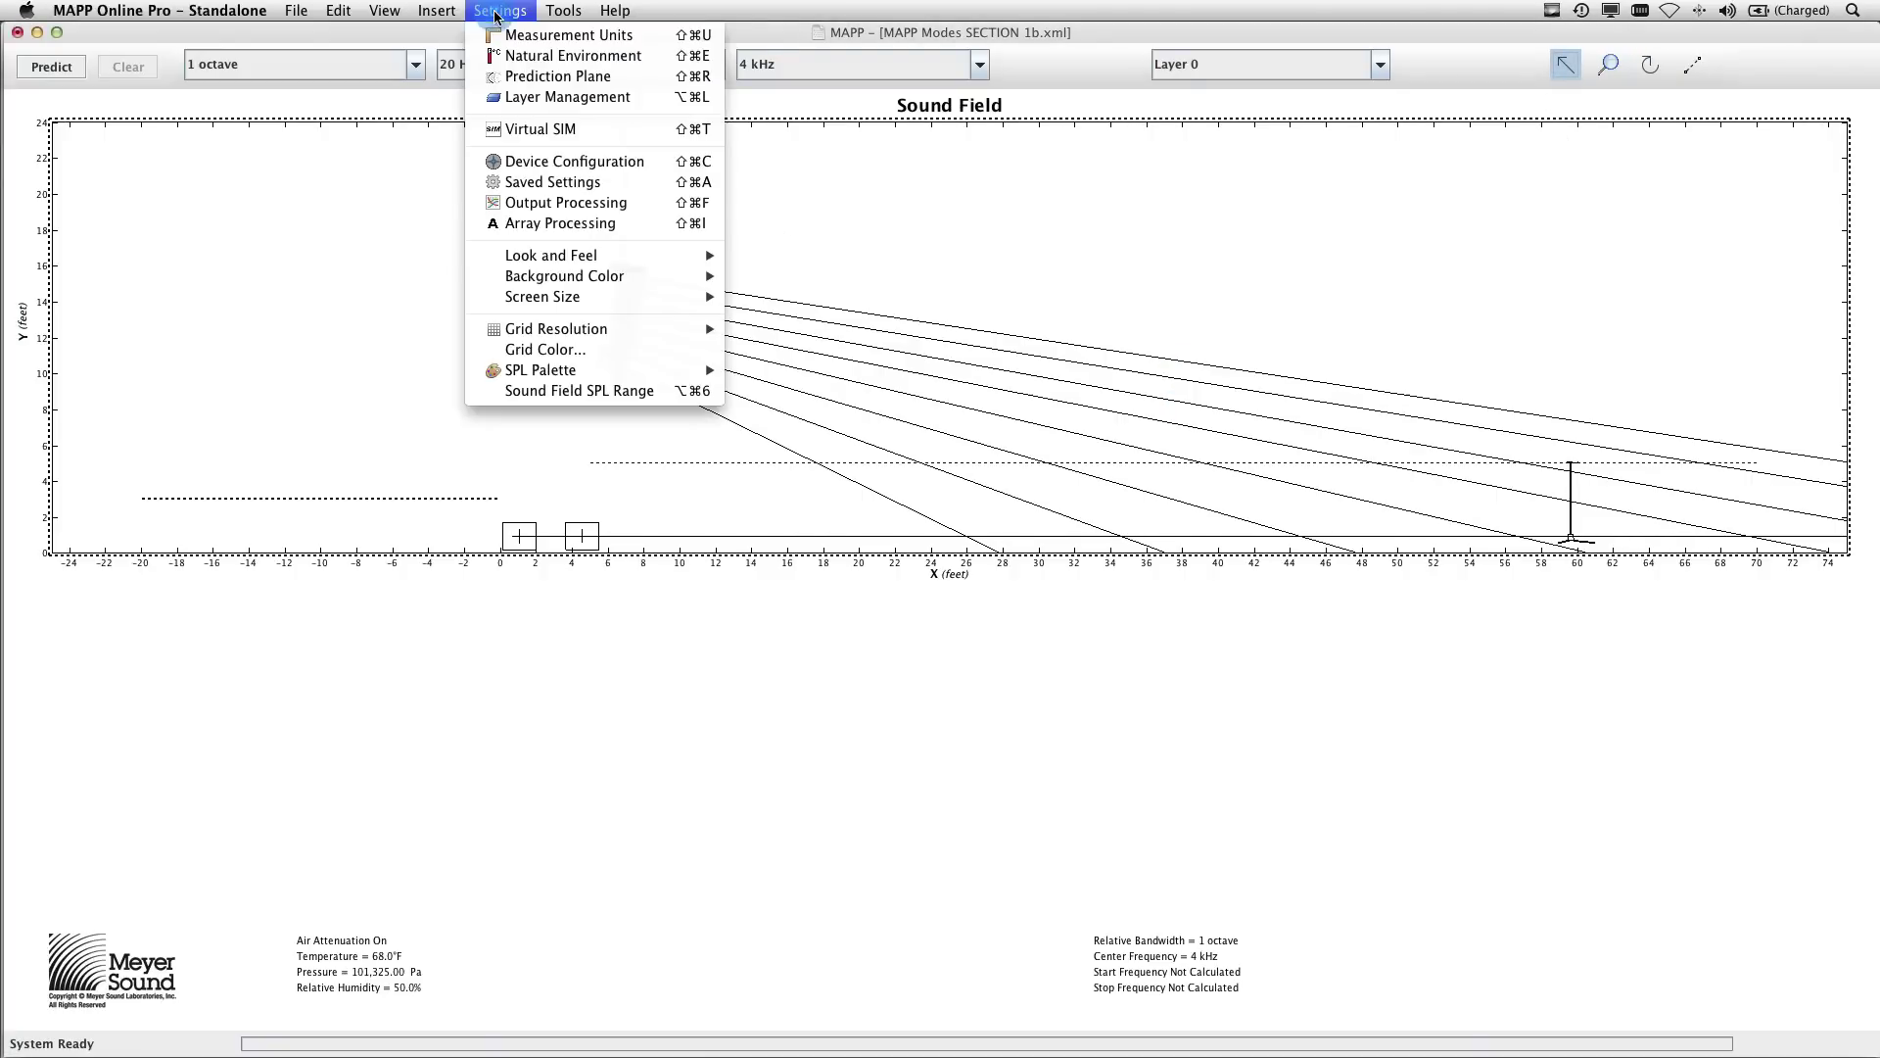
left_click(644, 102)
left_click(799, 299)
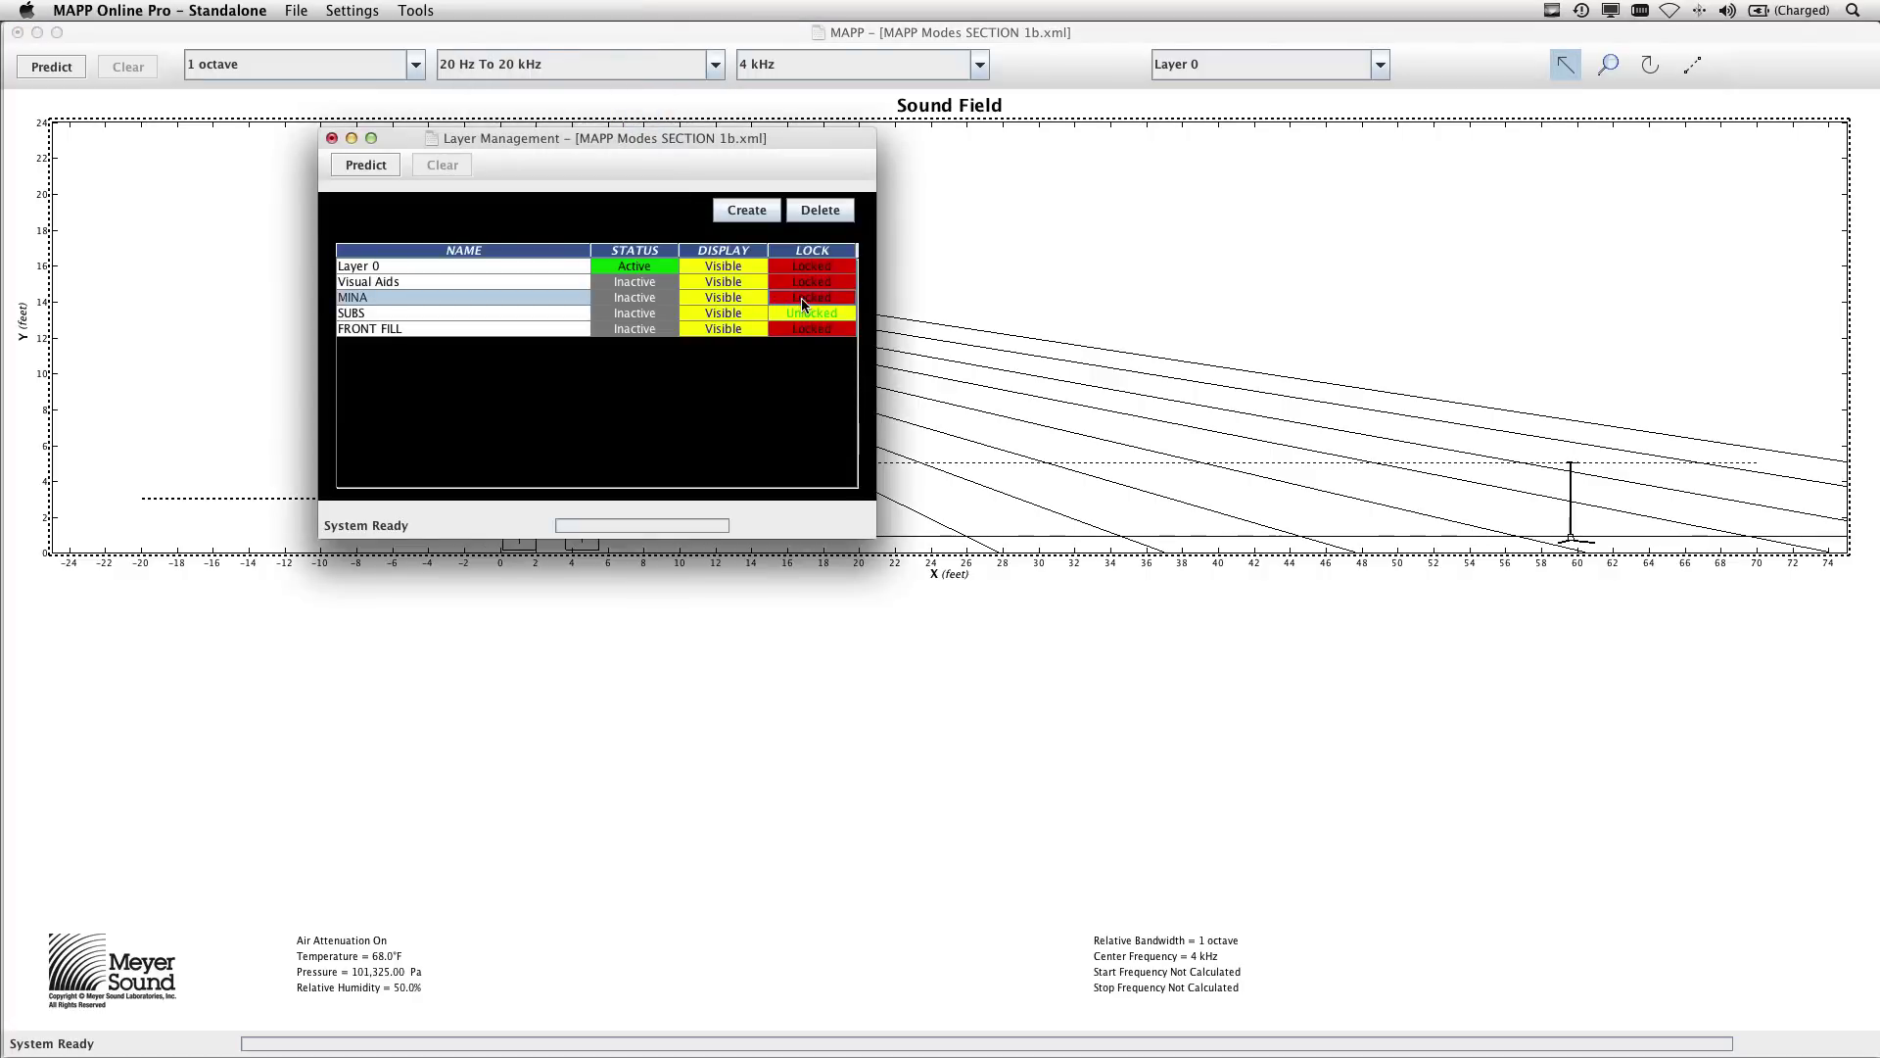
left_click(928, 239)
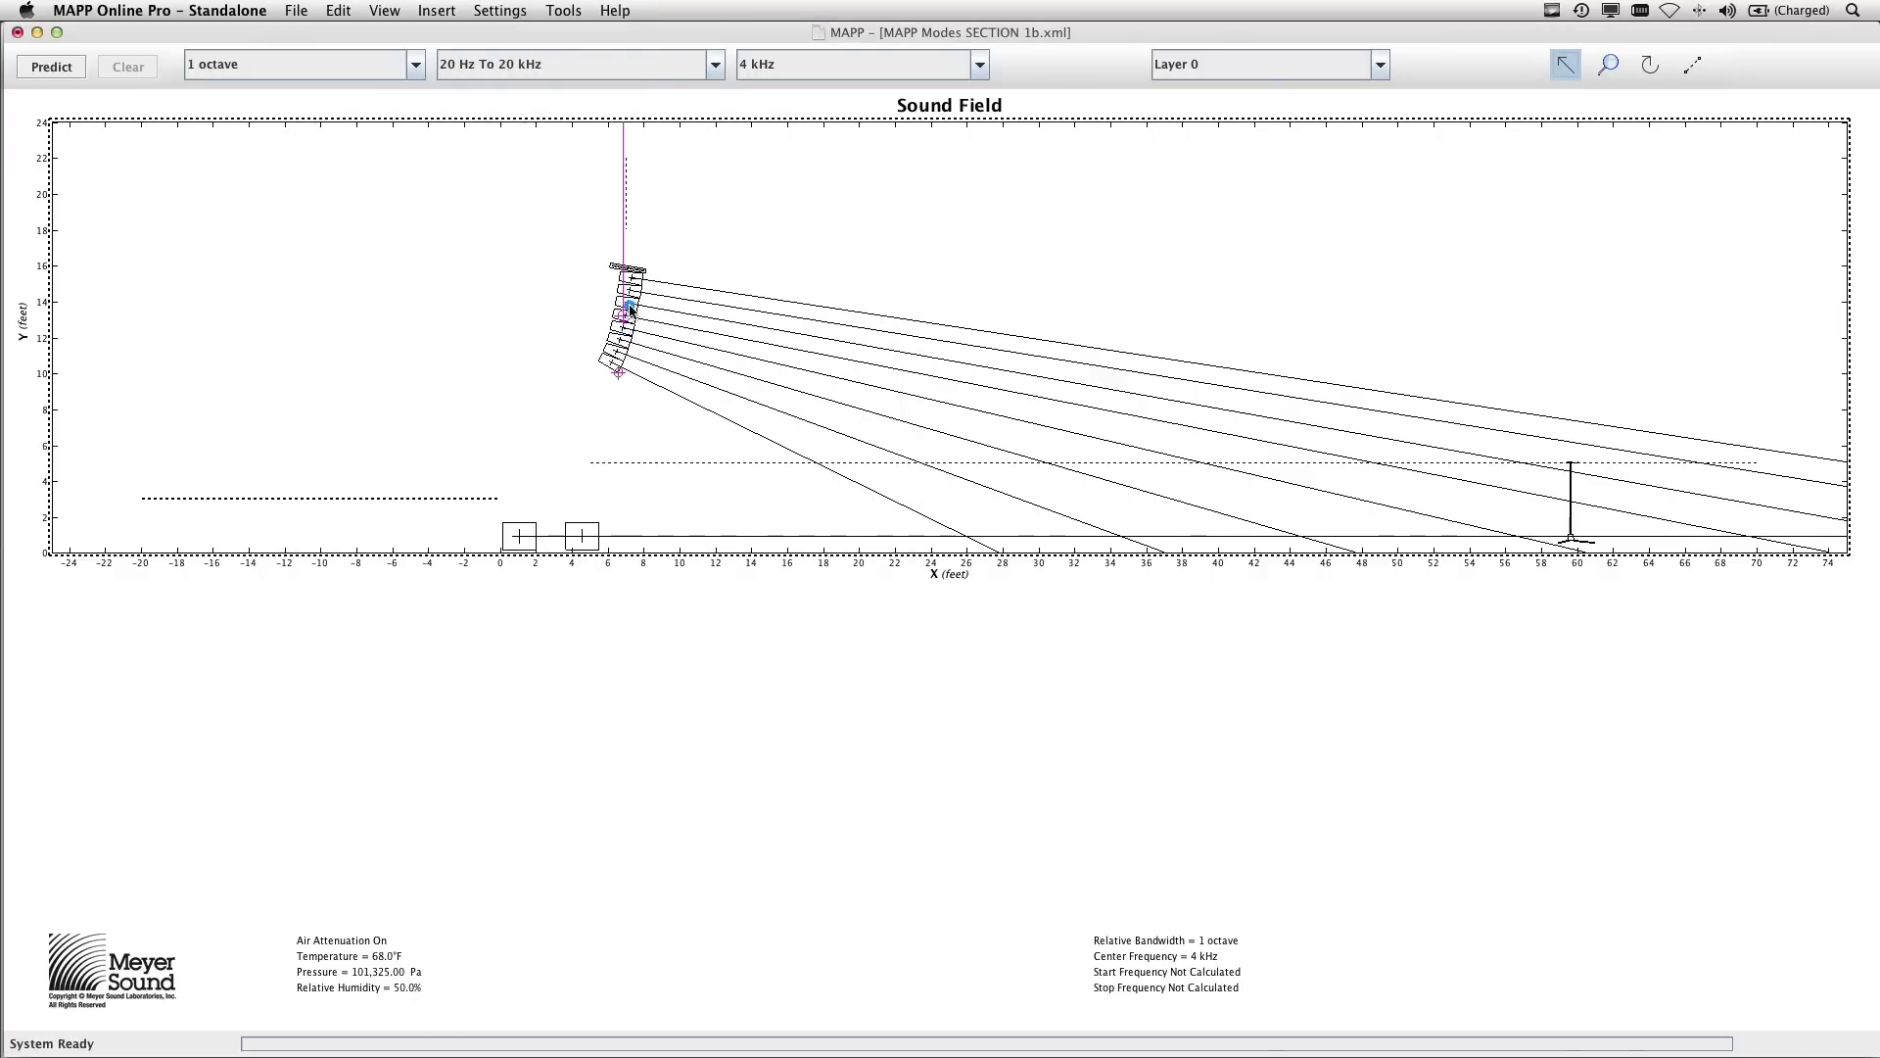
left_click_drag(575, 248, 692, 389)
Recheck Layer Management, then select the now-unlocked line array.
left_click(500, 10)
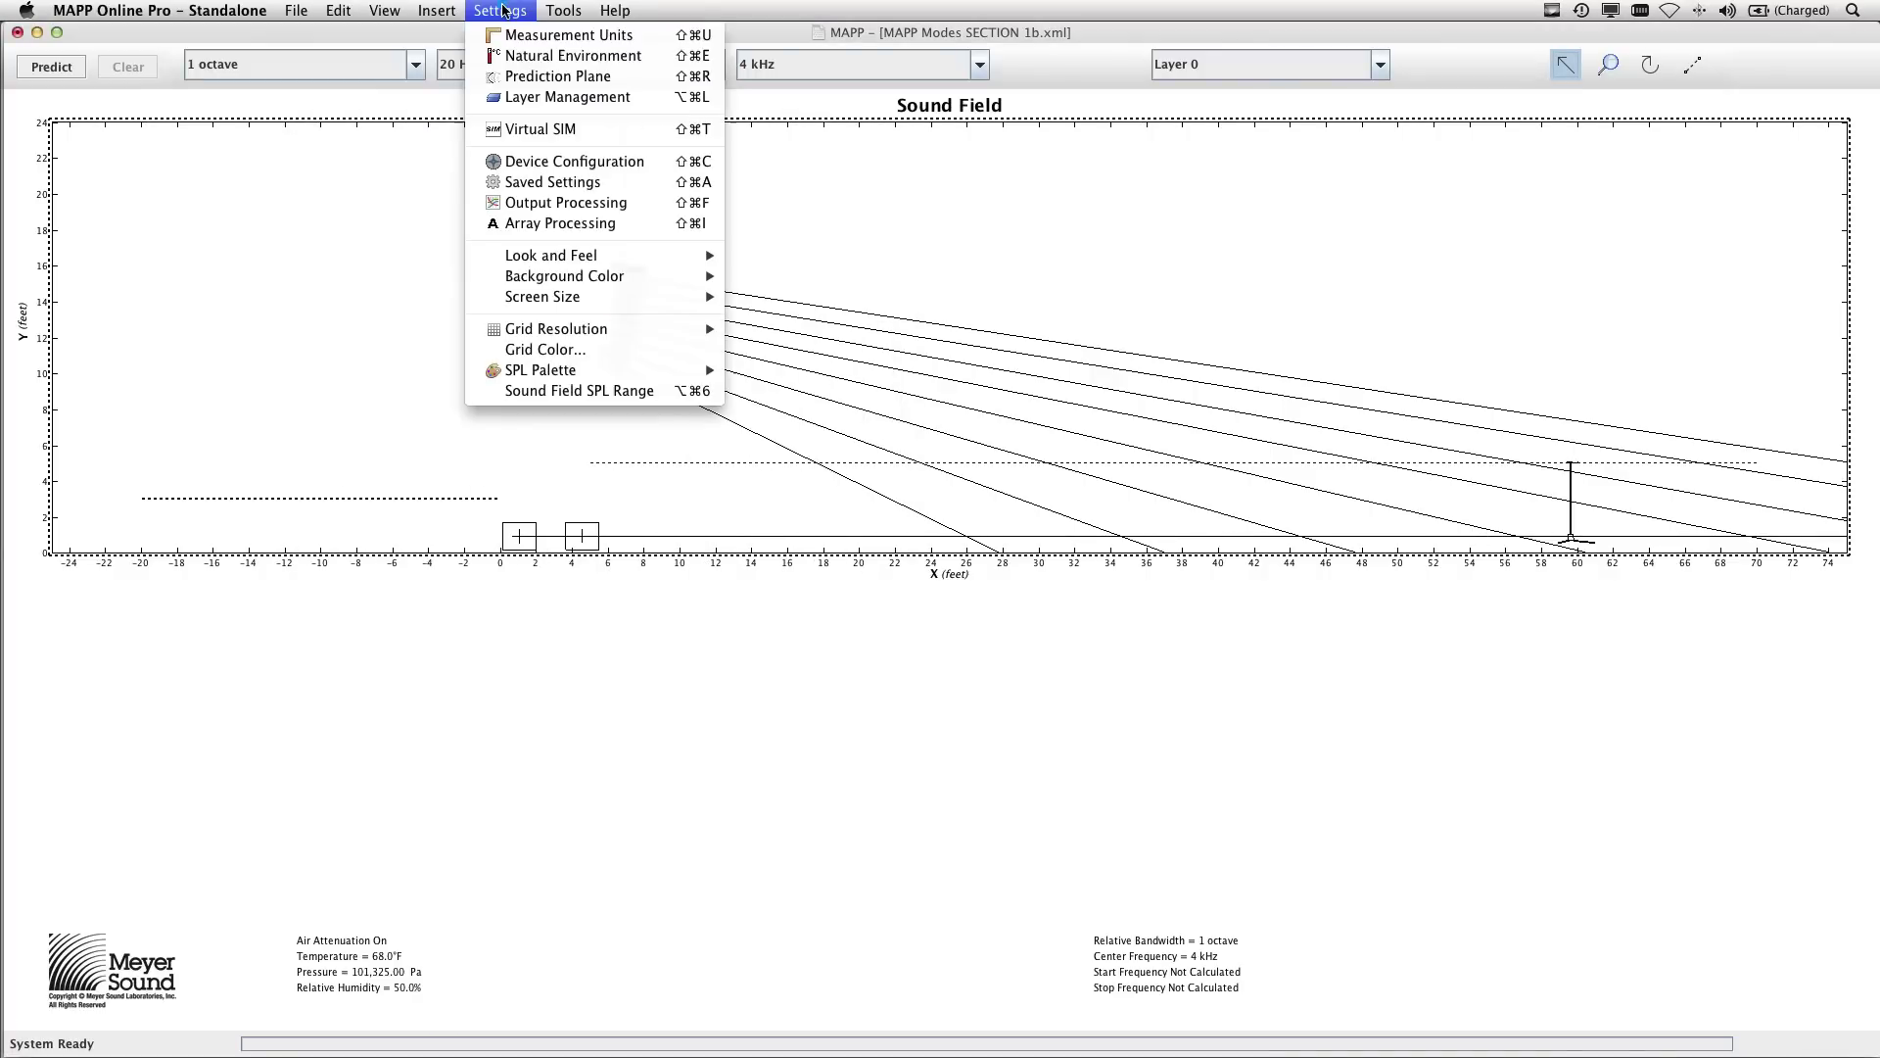
left_click(649, 98)
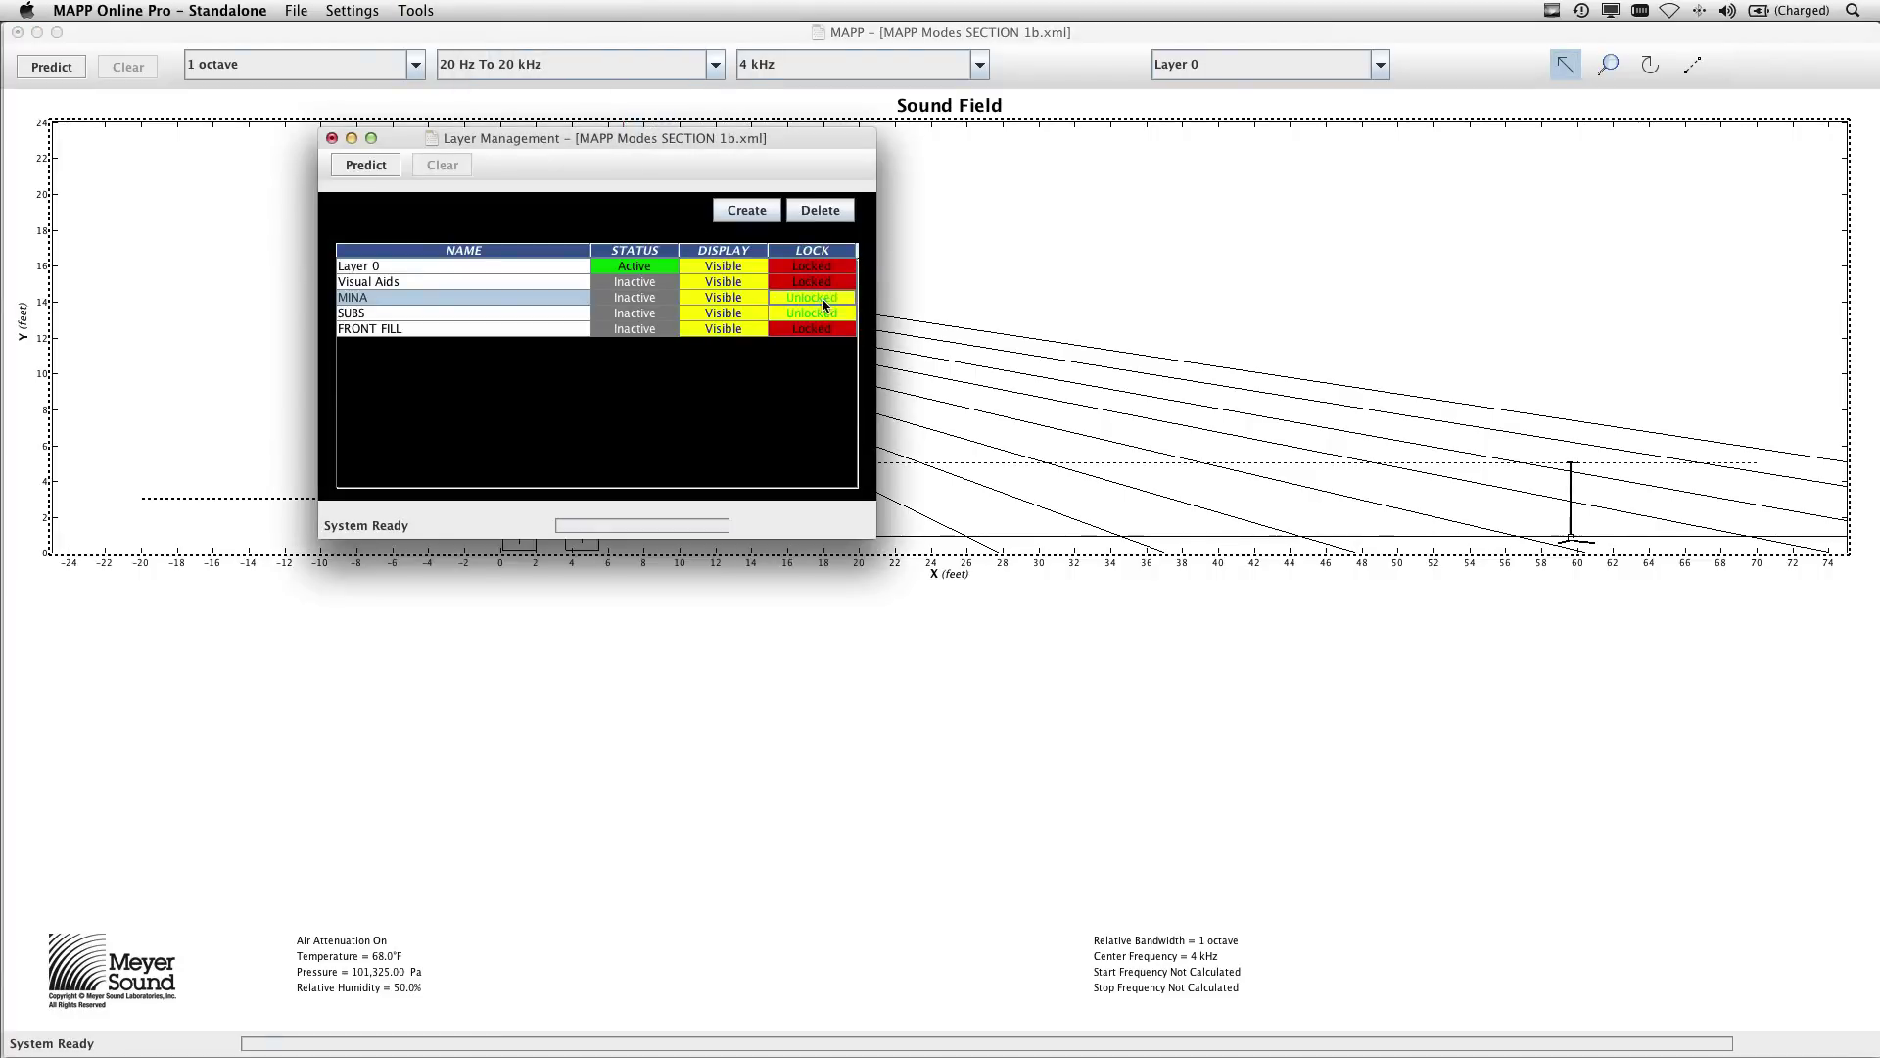
left_click(931, 281)
left_click(626, 303)
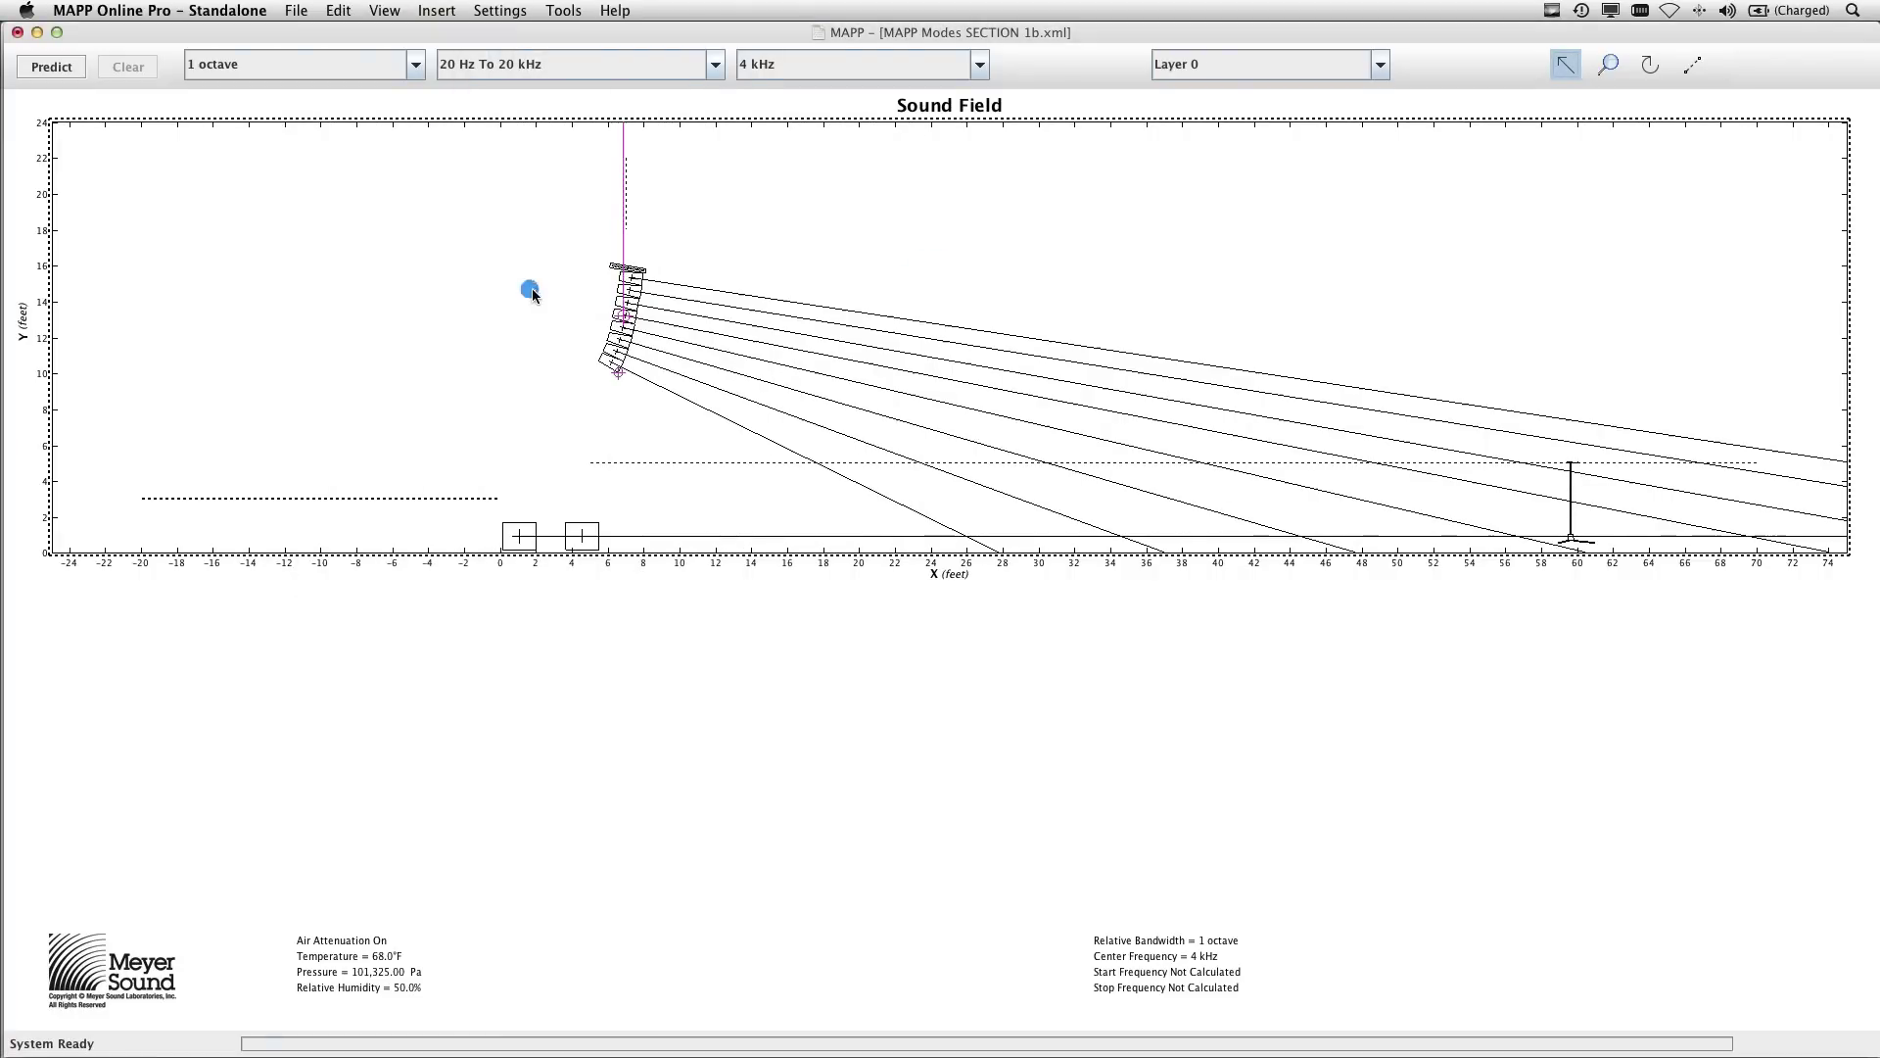
left_click(689, 401)
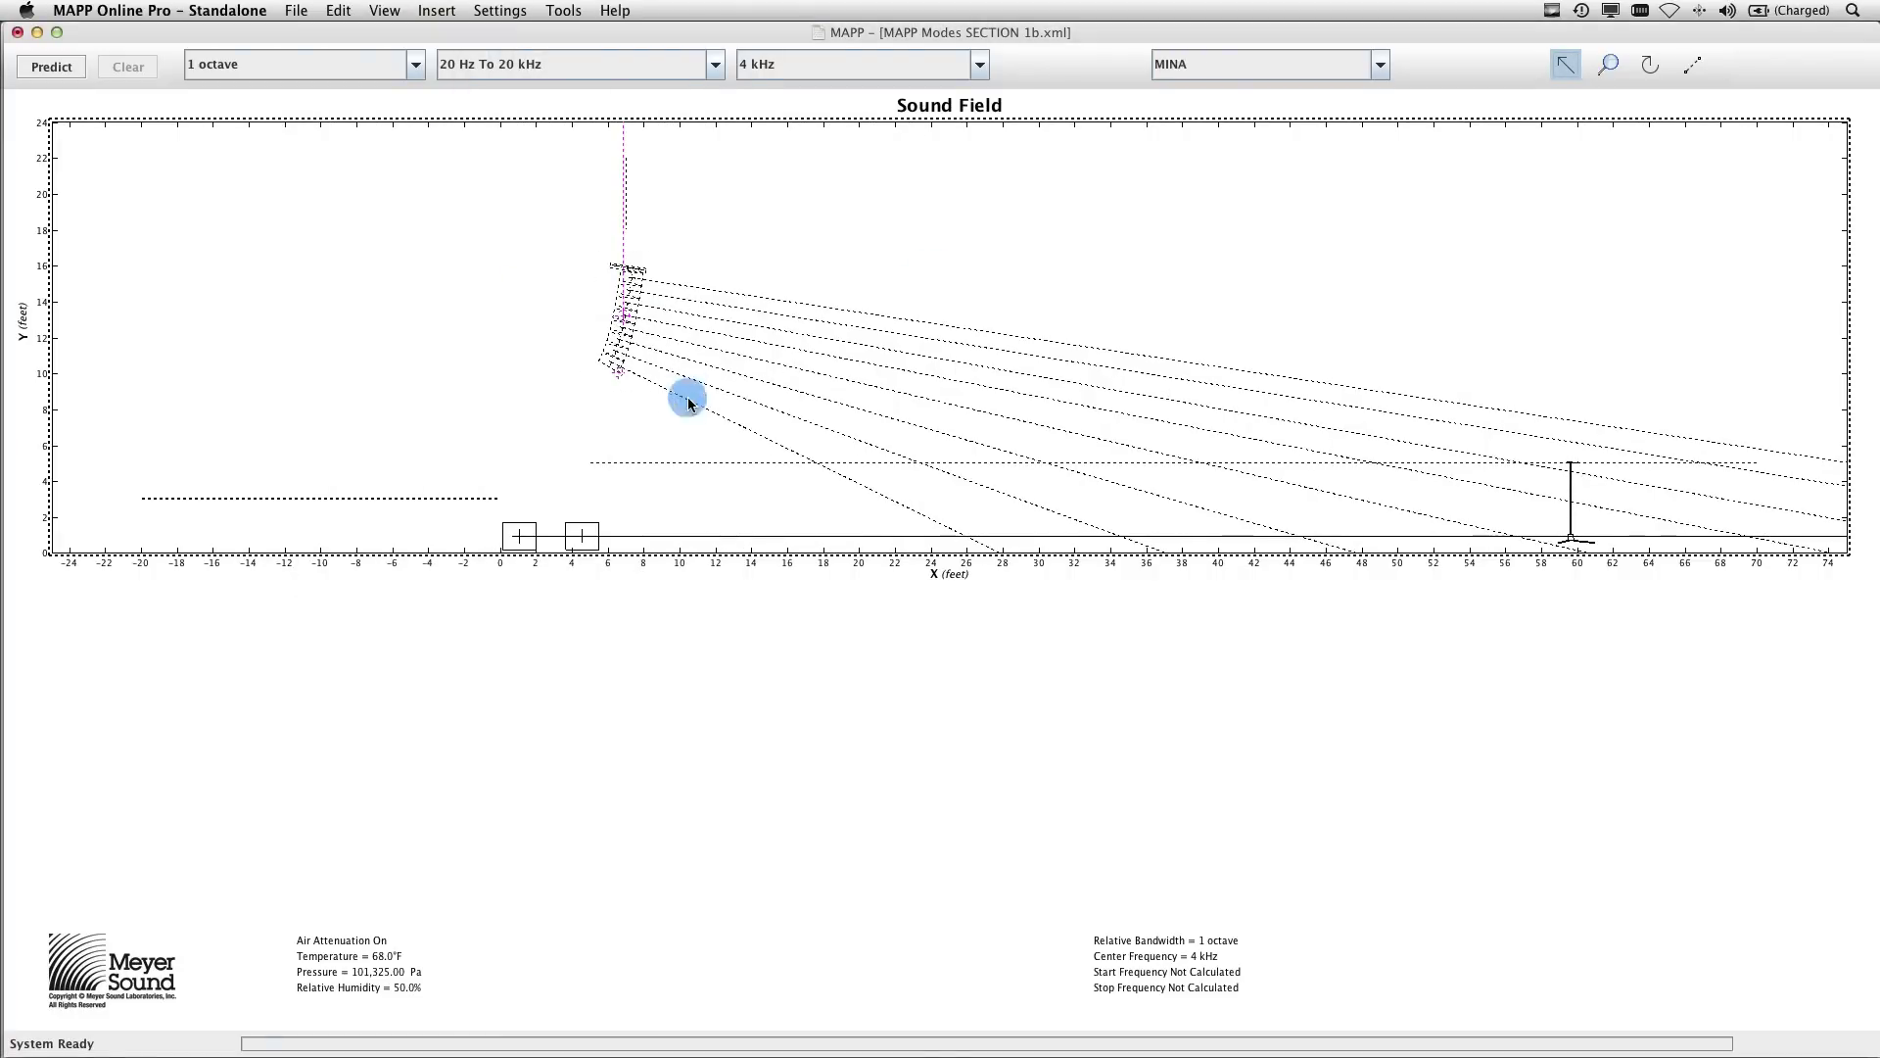
left_click(602, 428)
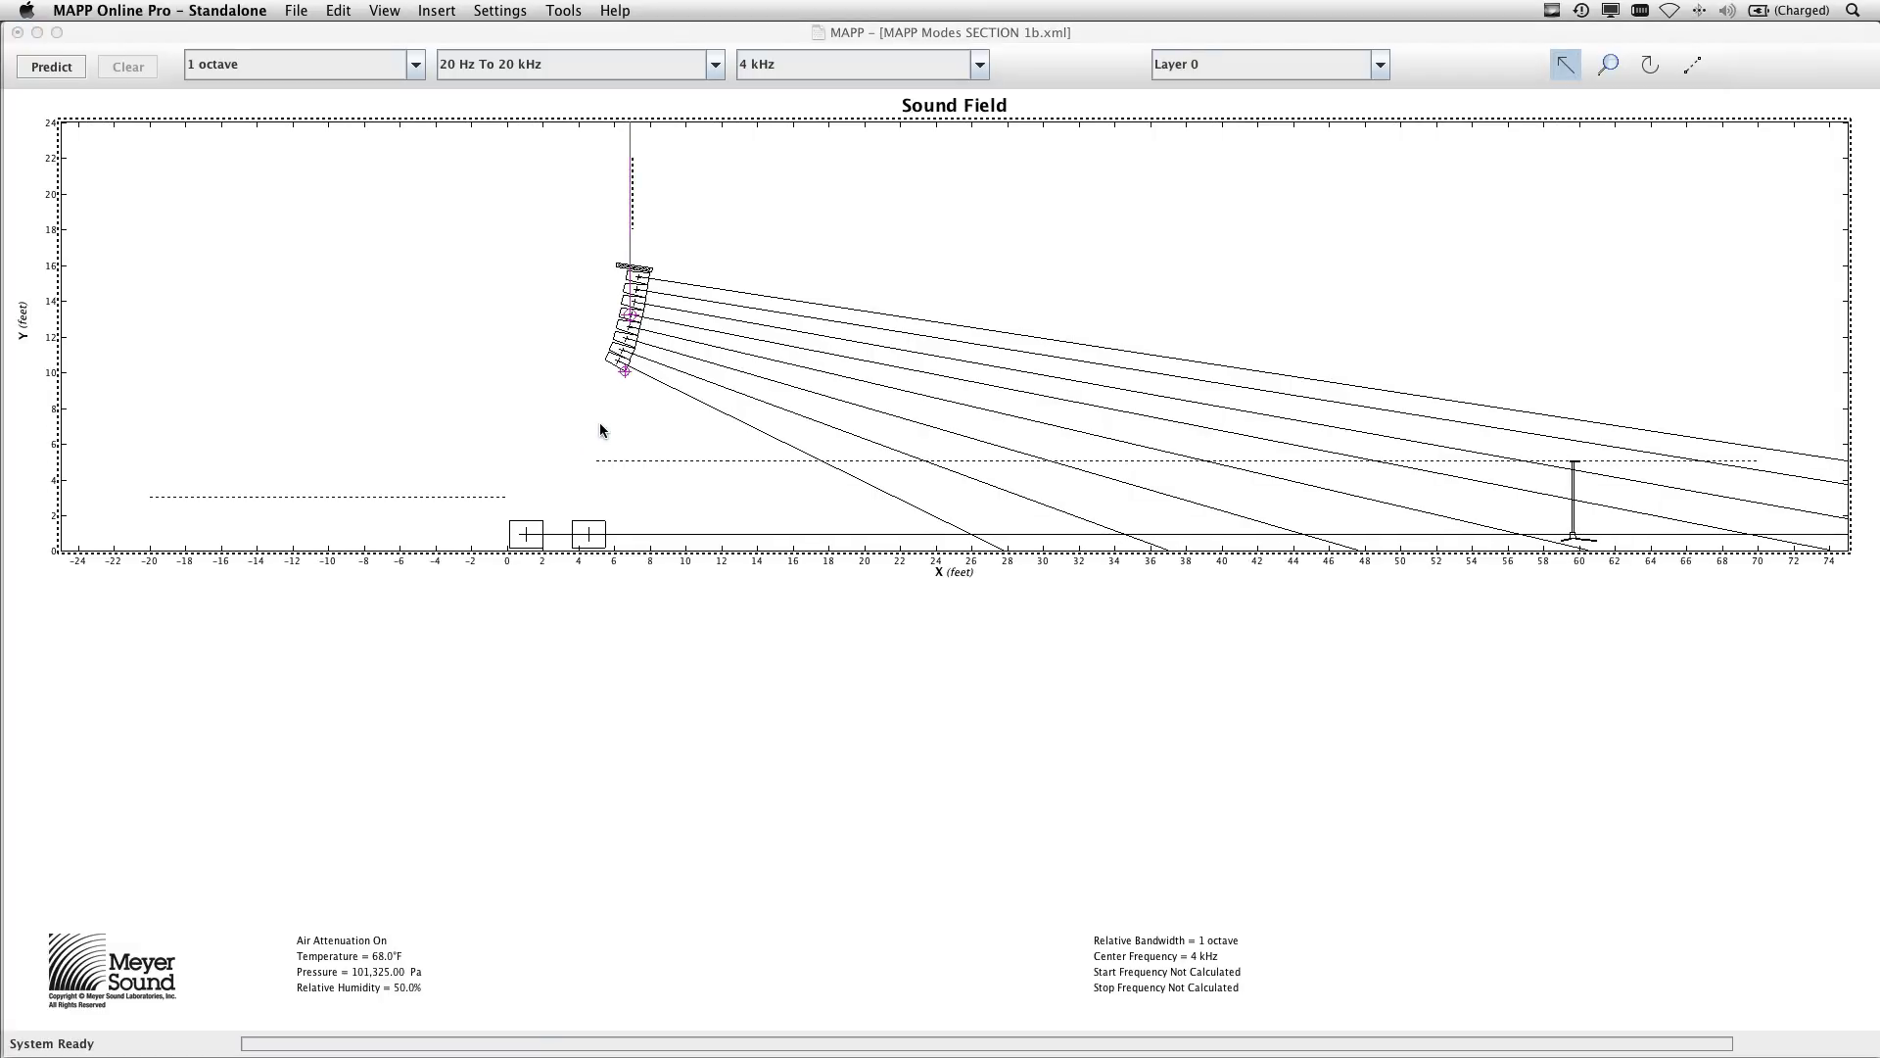
left_click(1617, 64)
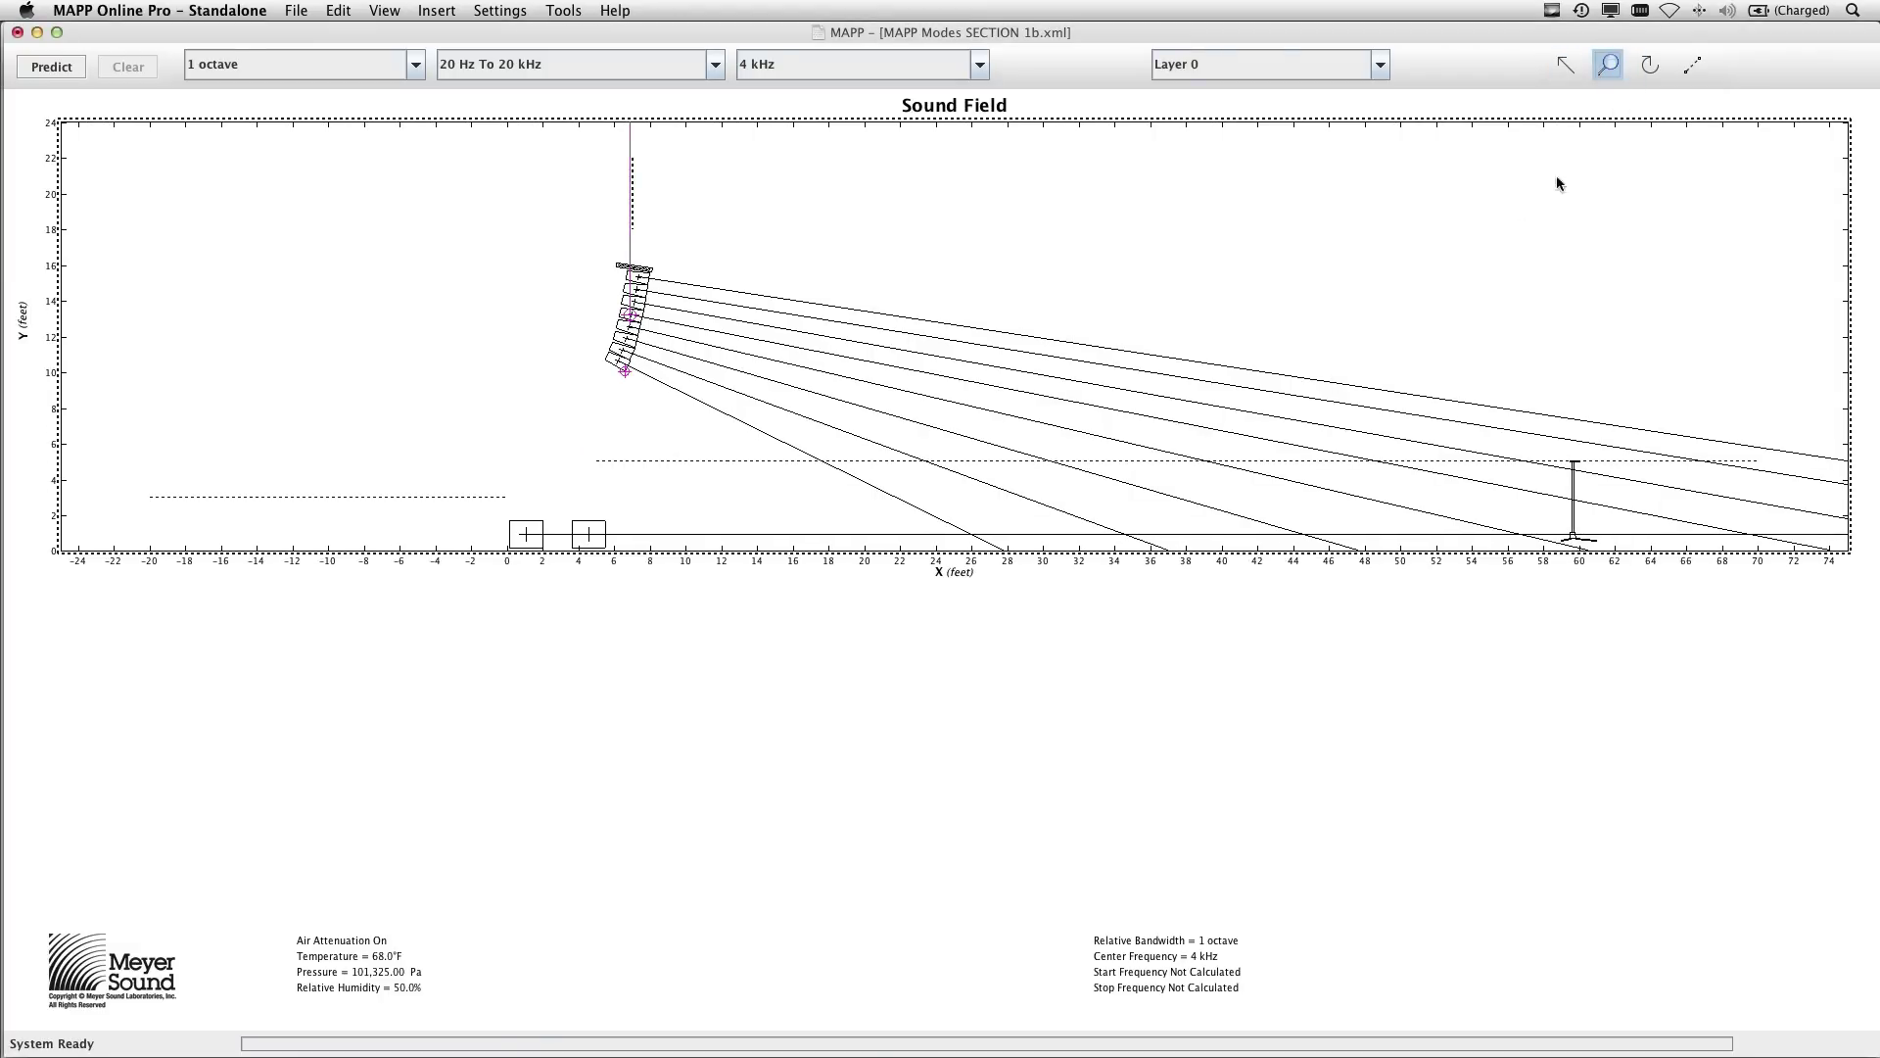
left_click_drag(563, 245, 697, 423)
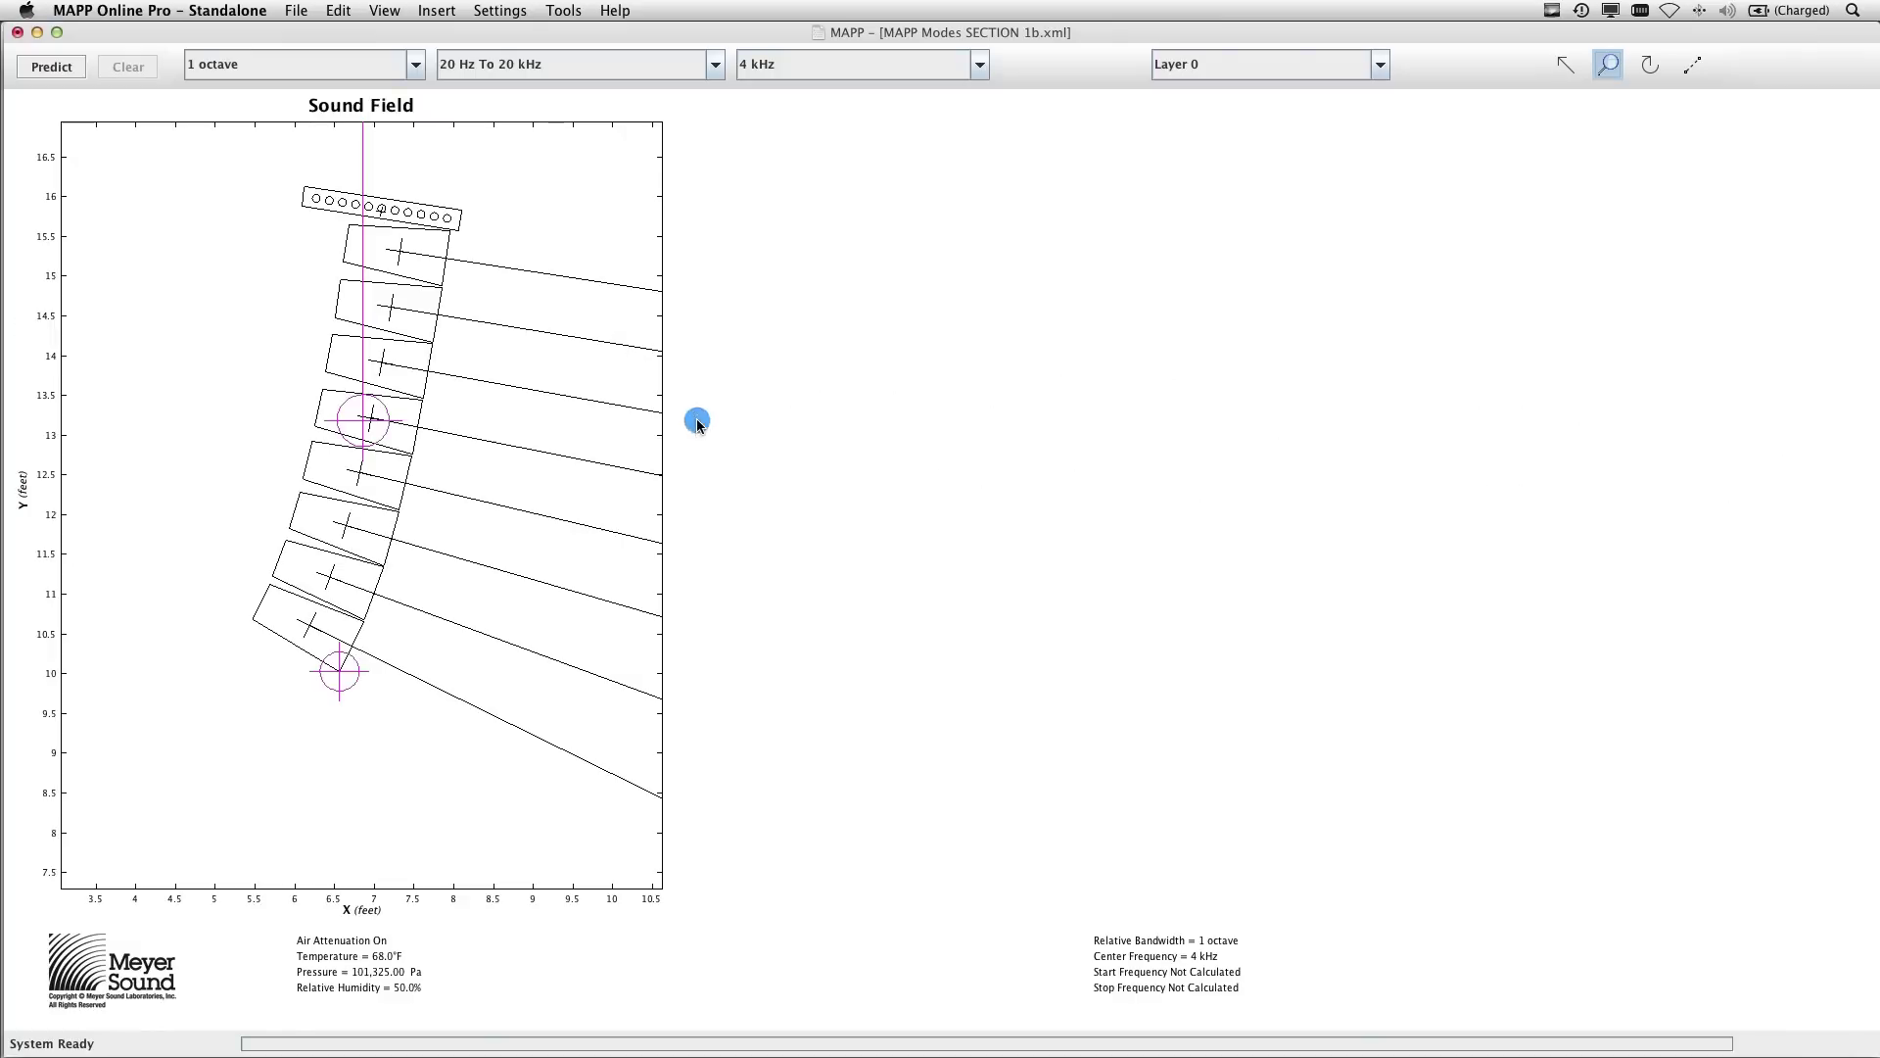
left_click(356, 476)
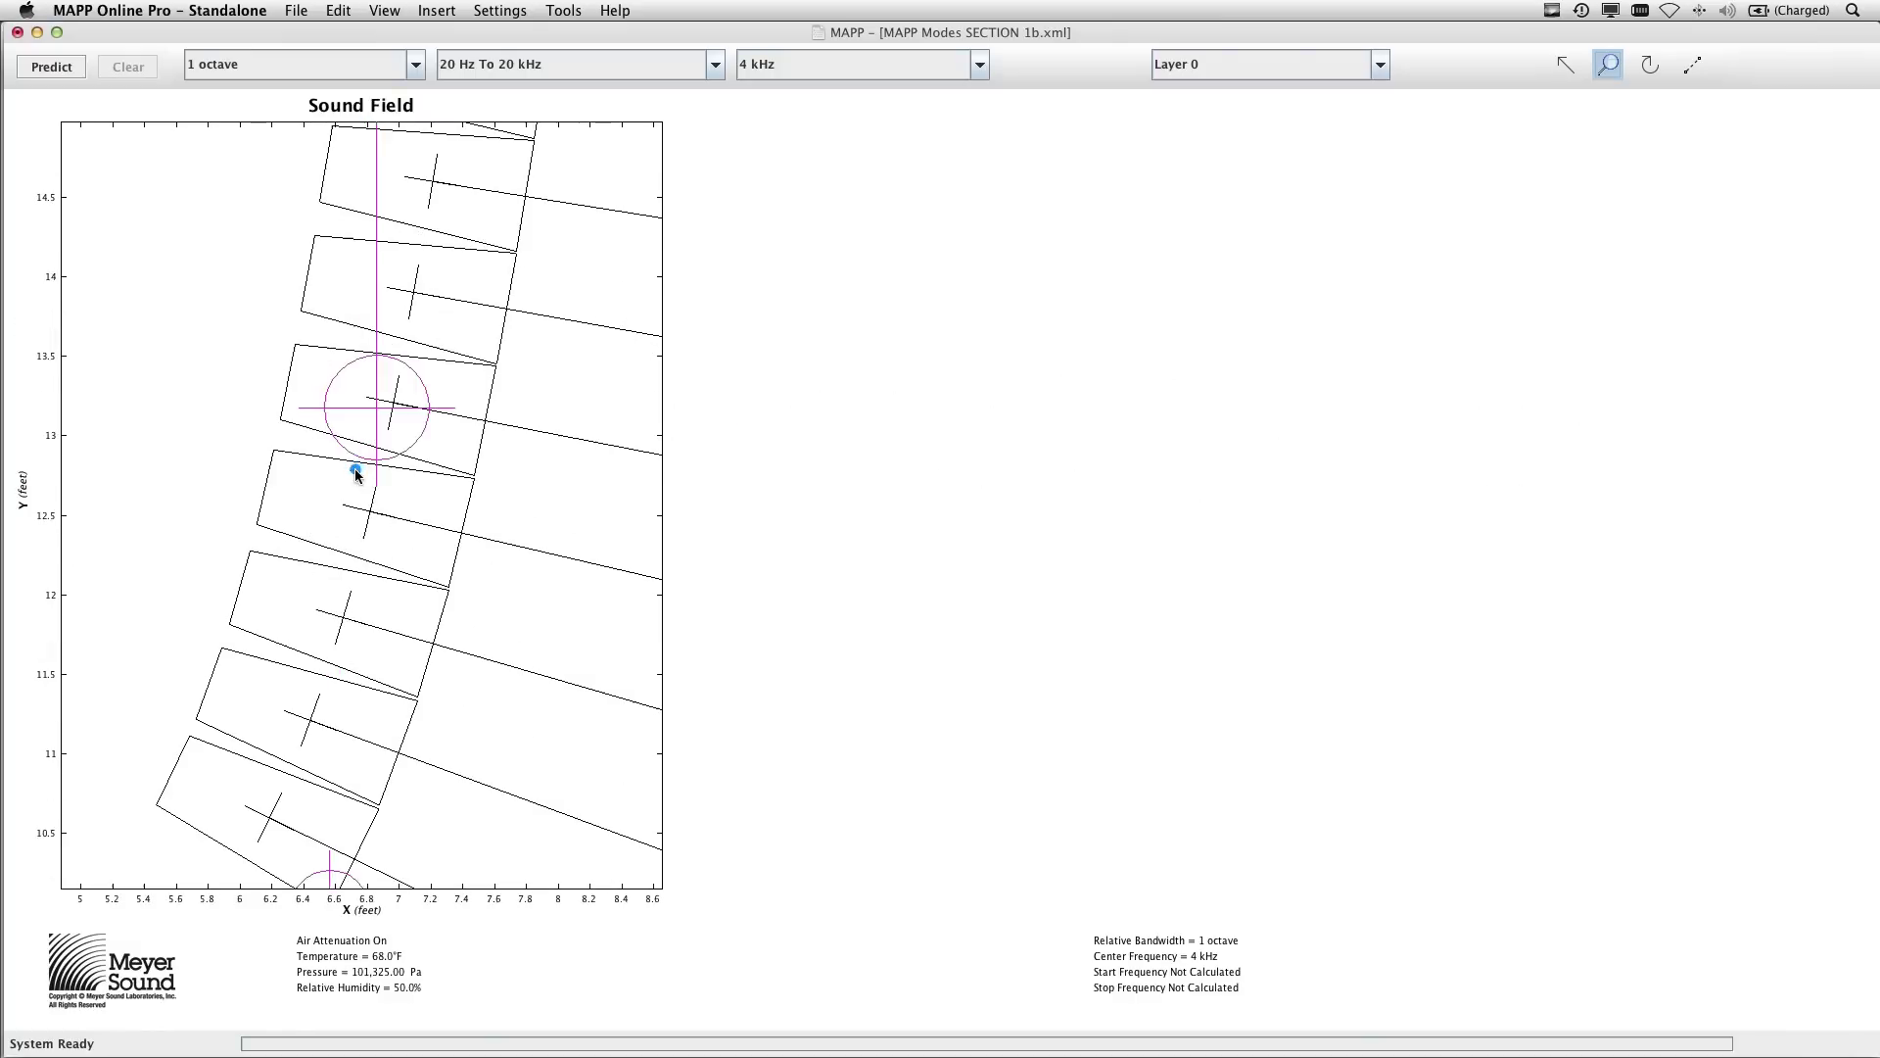
left_click(455, 150)
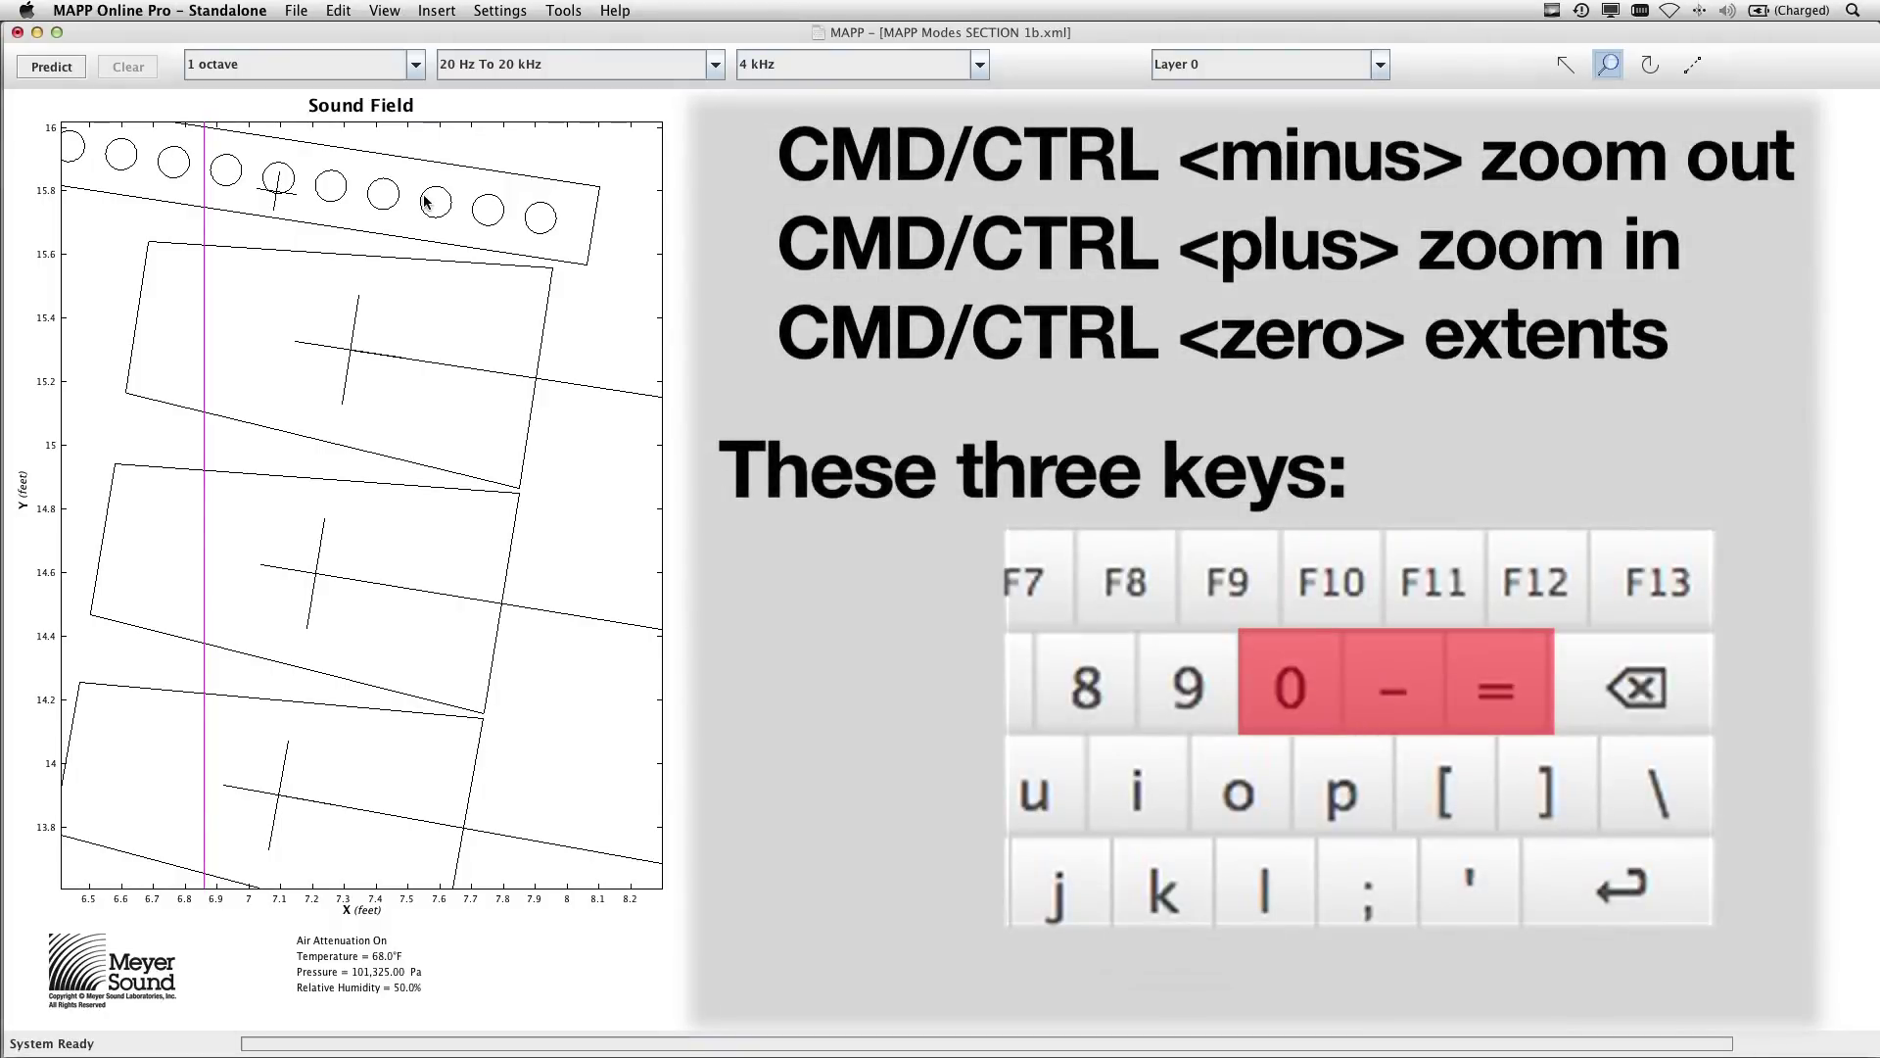
key("super+minus")
key("super+minus")
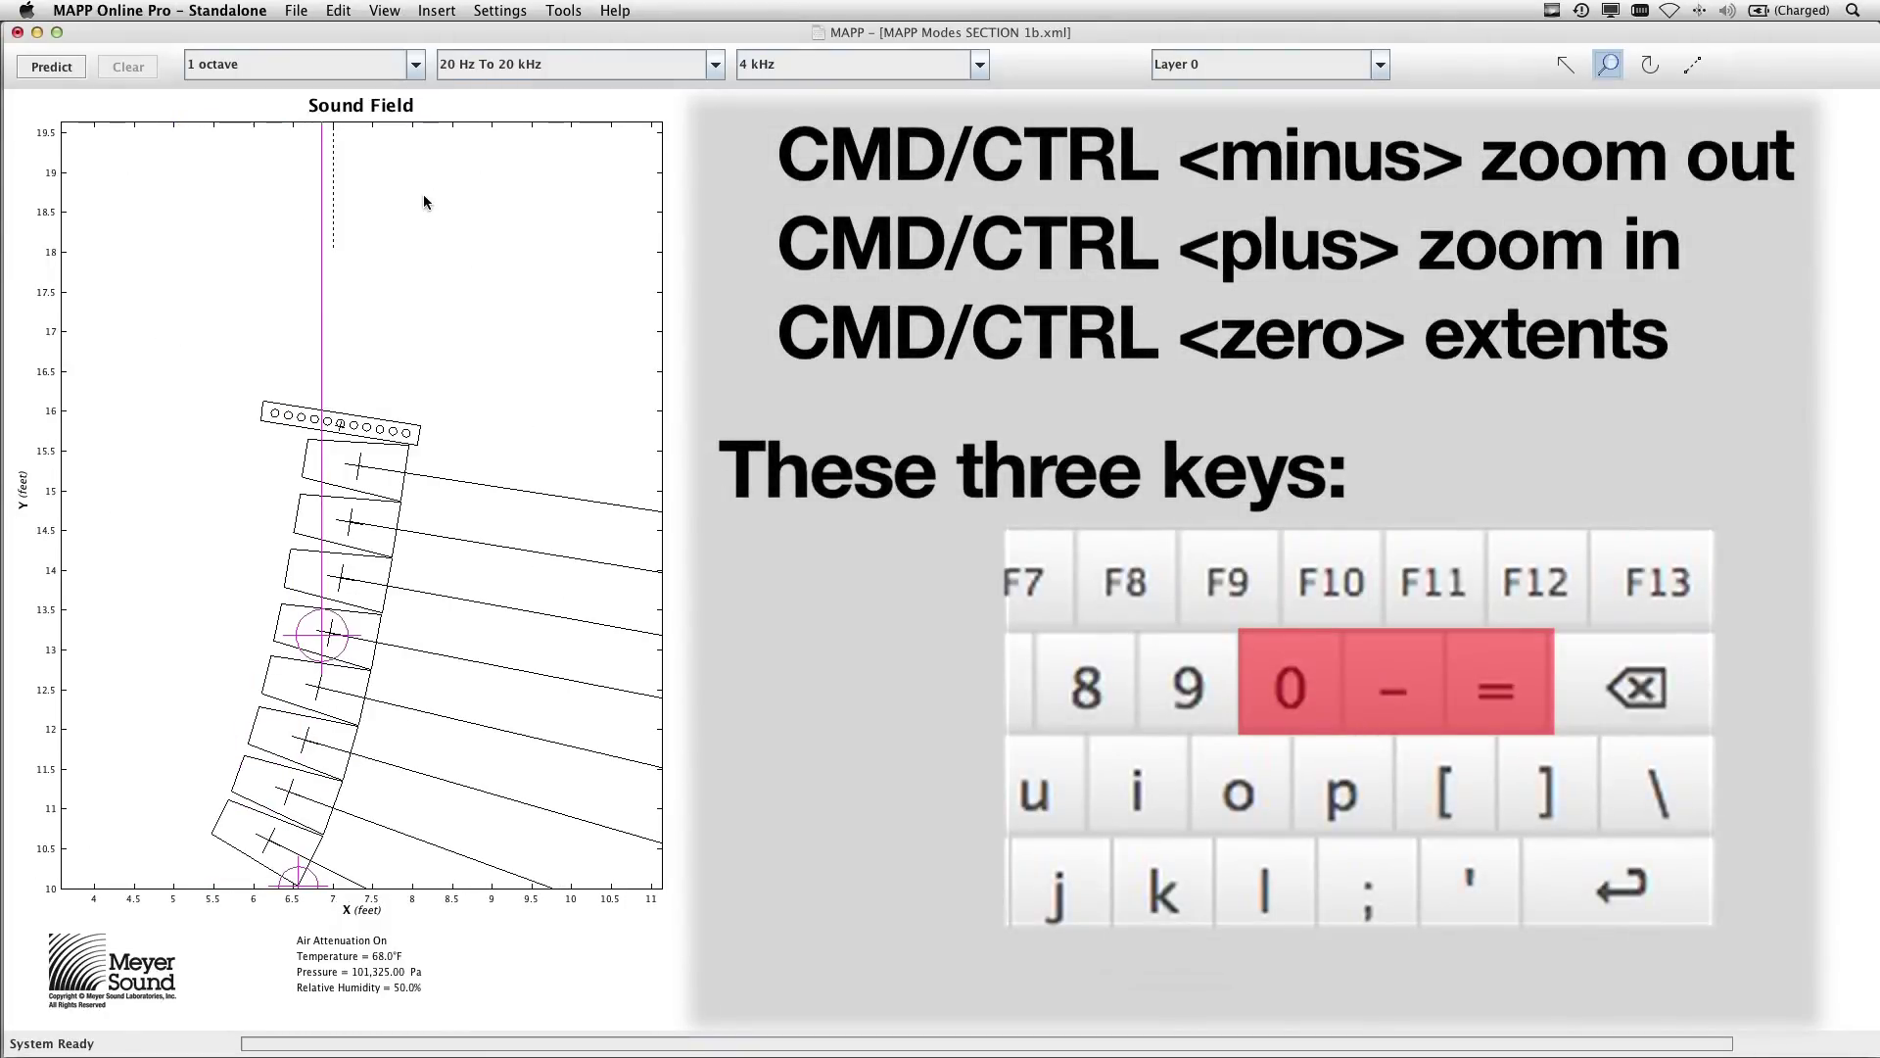
key("super+equal")
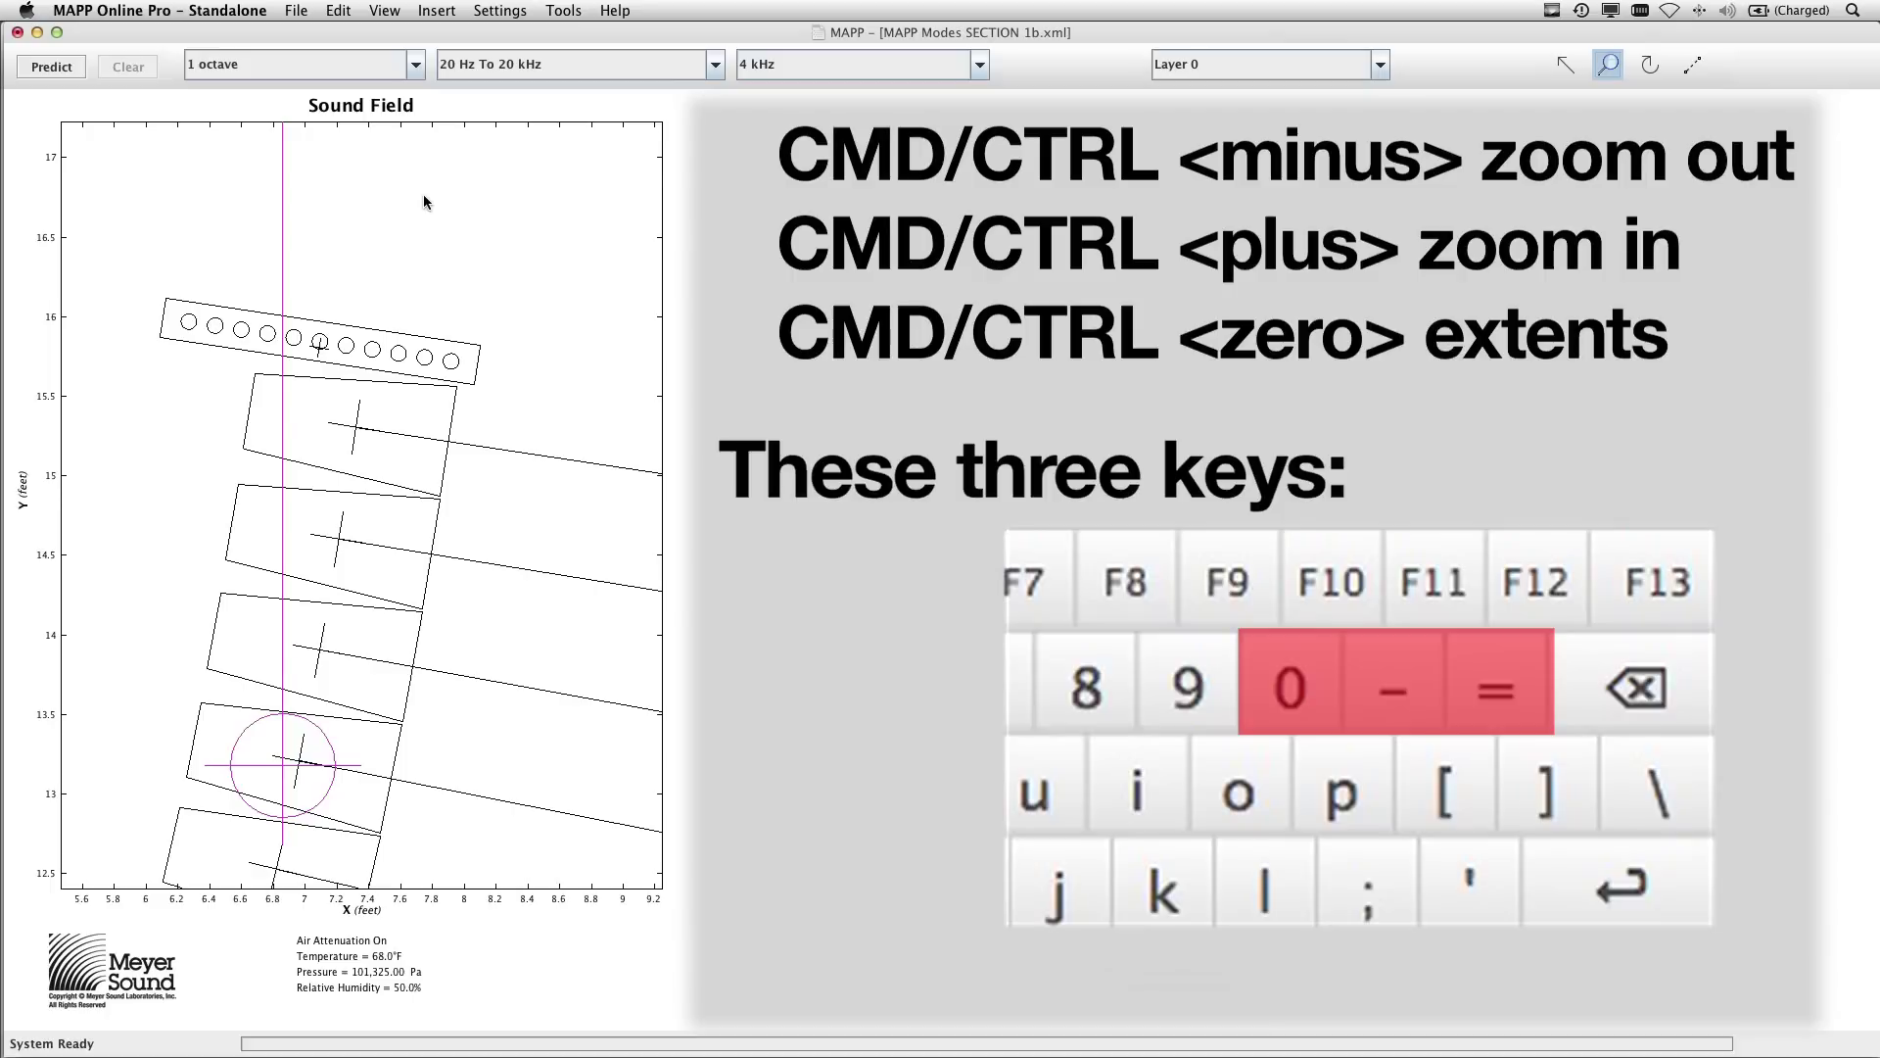
key("super+0")
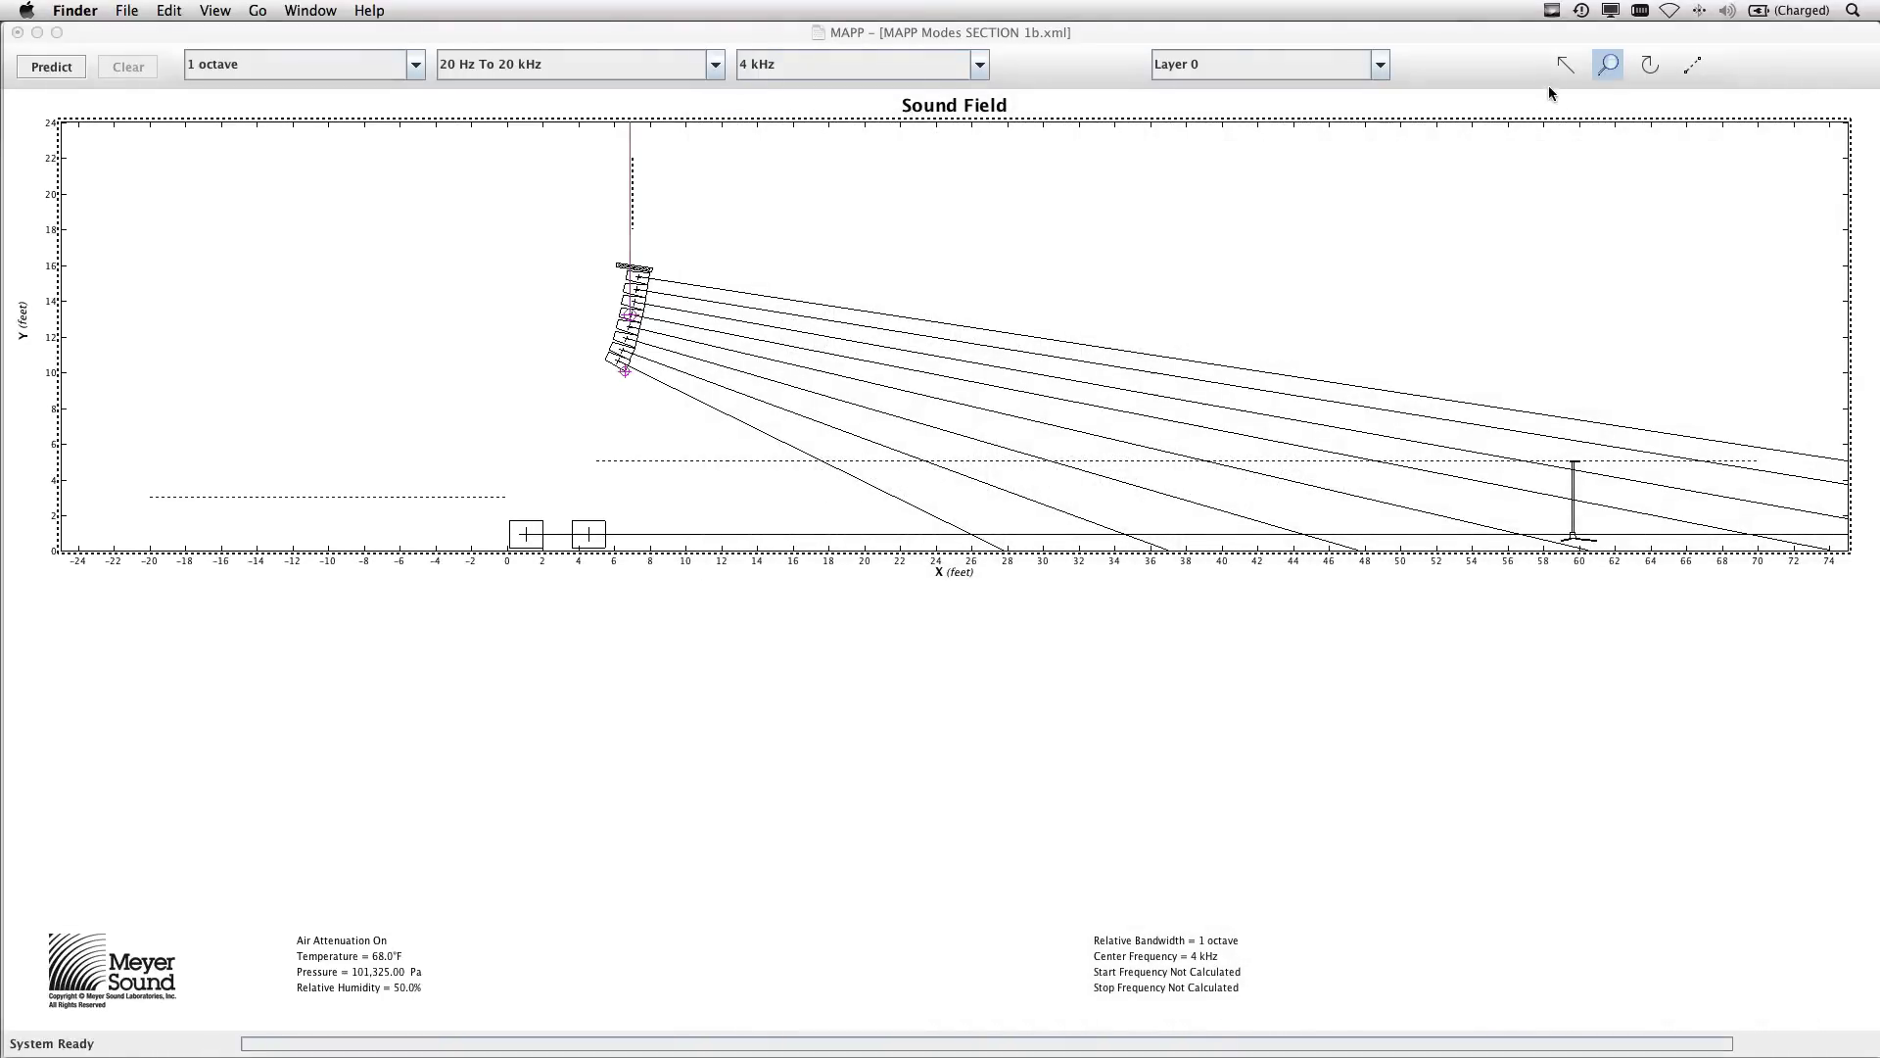
Select the MINA array and rotate it 8.30°, then 21.40° about a pivot on the coverage line.
left_click(1565, 65)
left_click(581, 253)
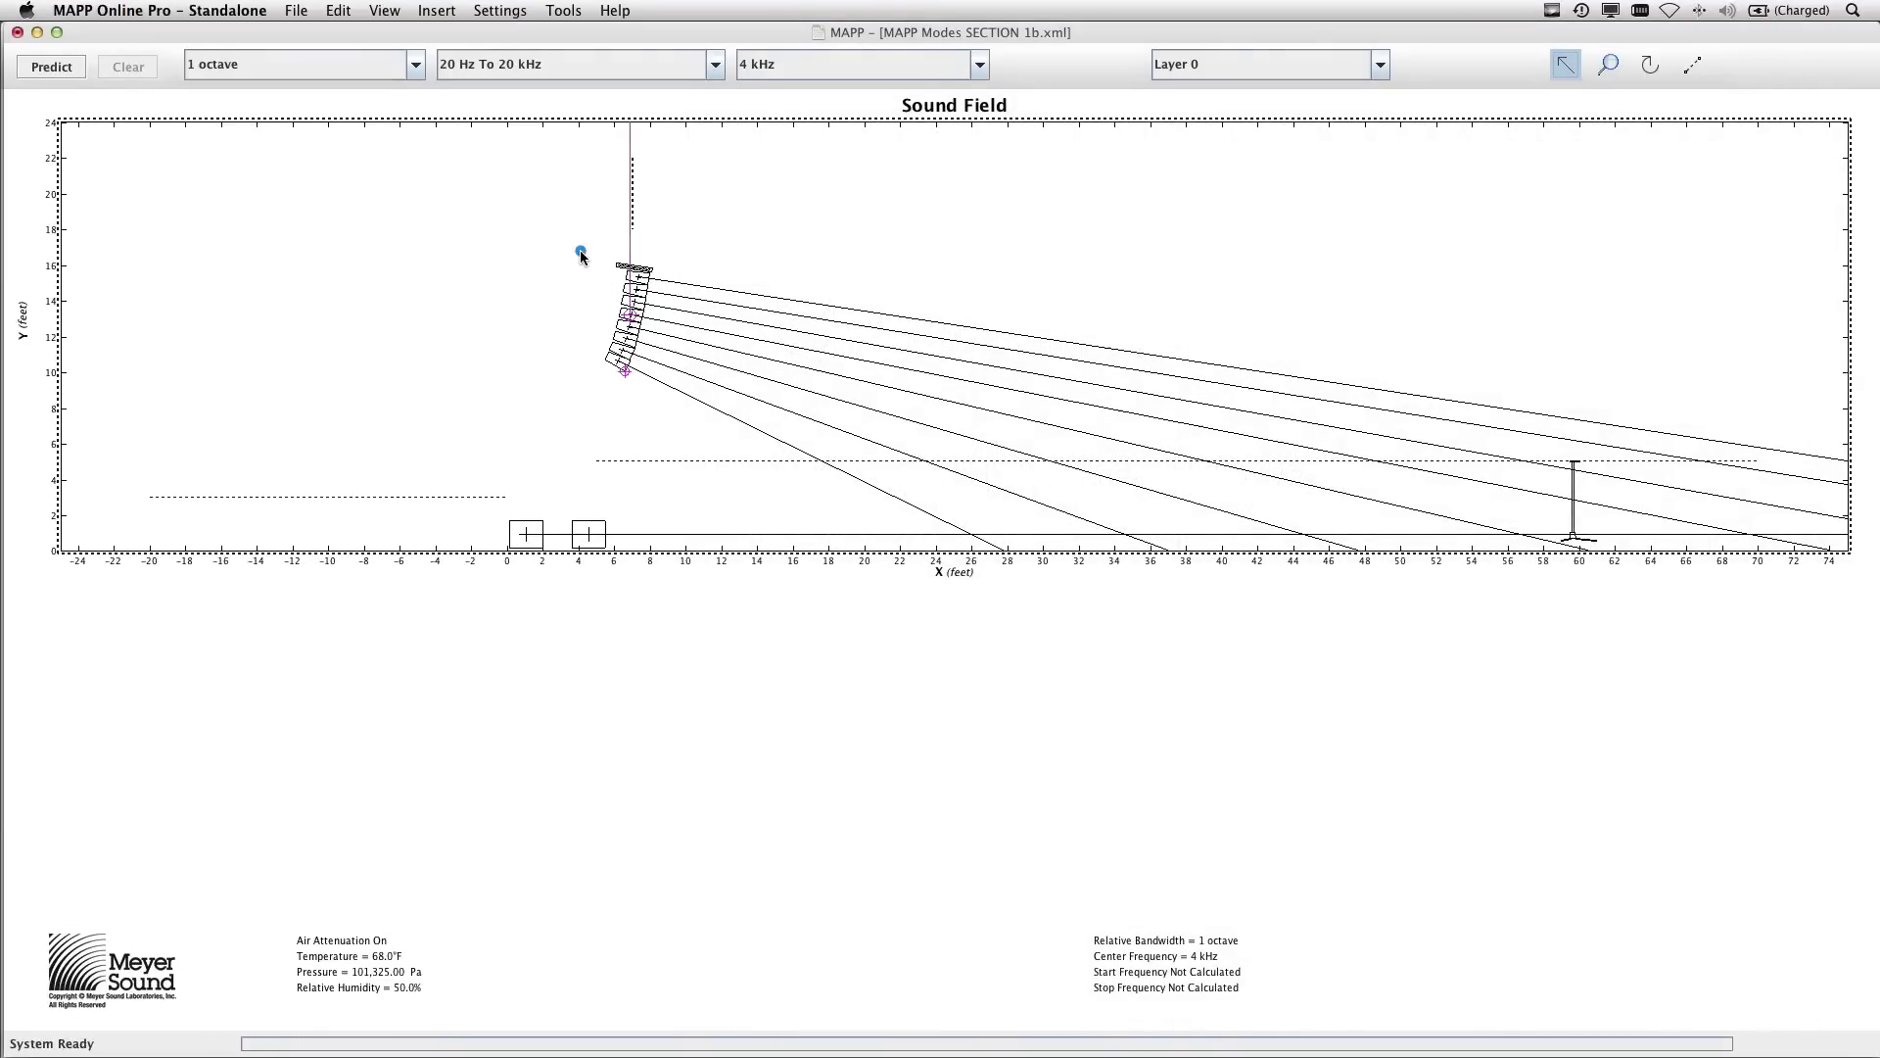
left_click_drag(580, 253, 705, 389)
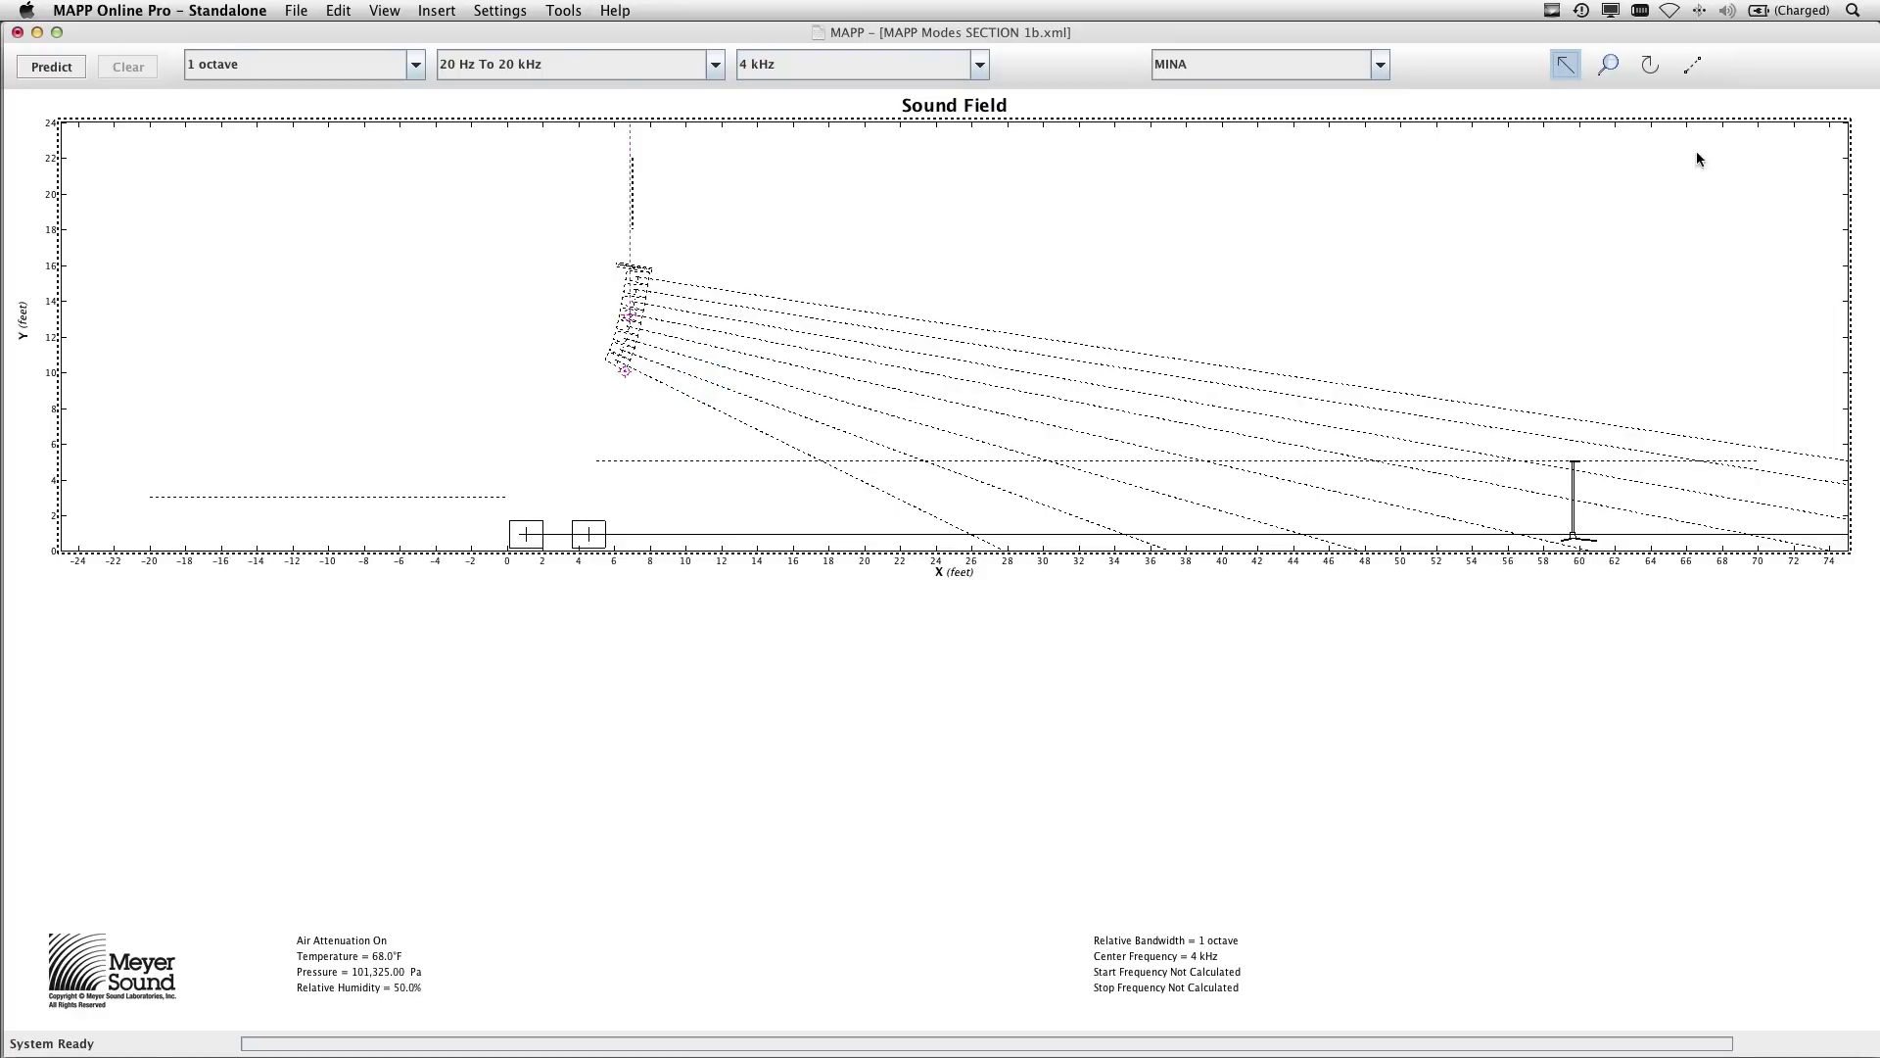
left_click(1650, 64)
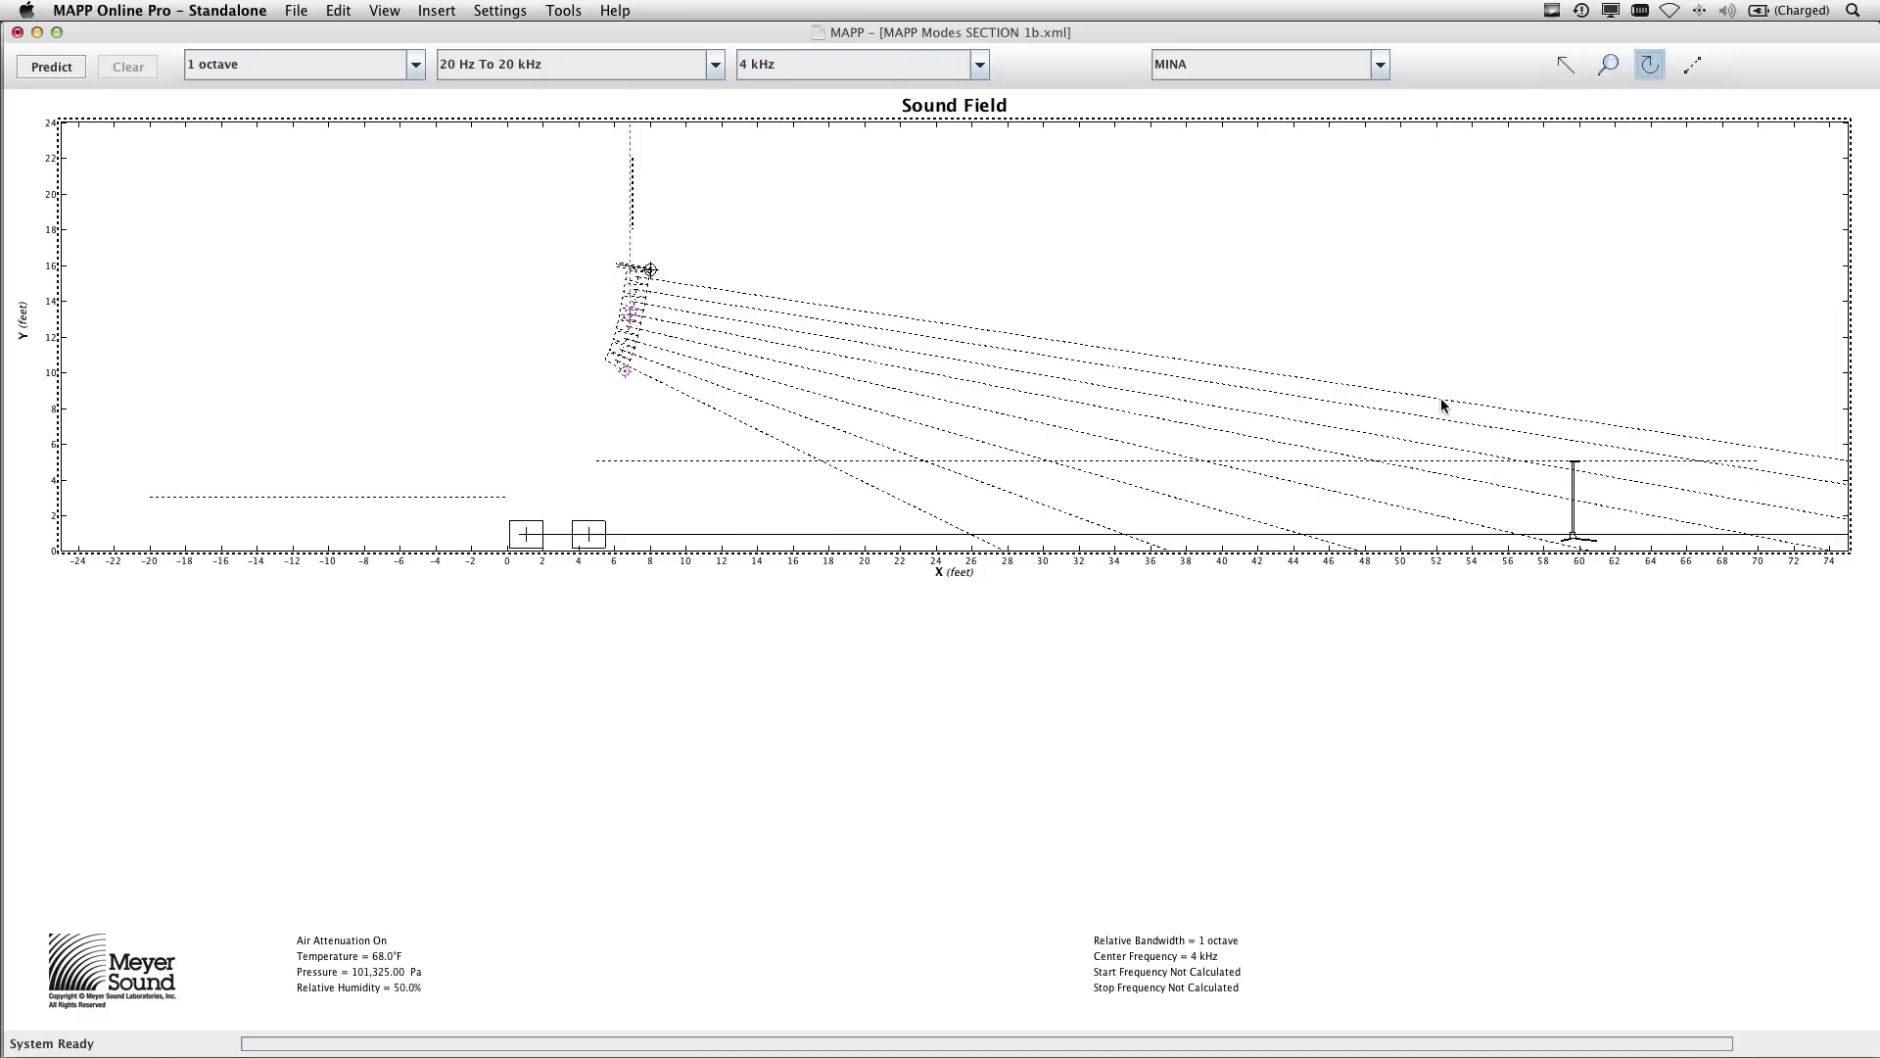
mouse_move(1440, 398)
left_mouse_down()
mouse_move(1444, 285)
mouse_move(1433, 385)
left_mouse_up()
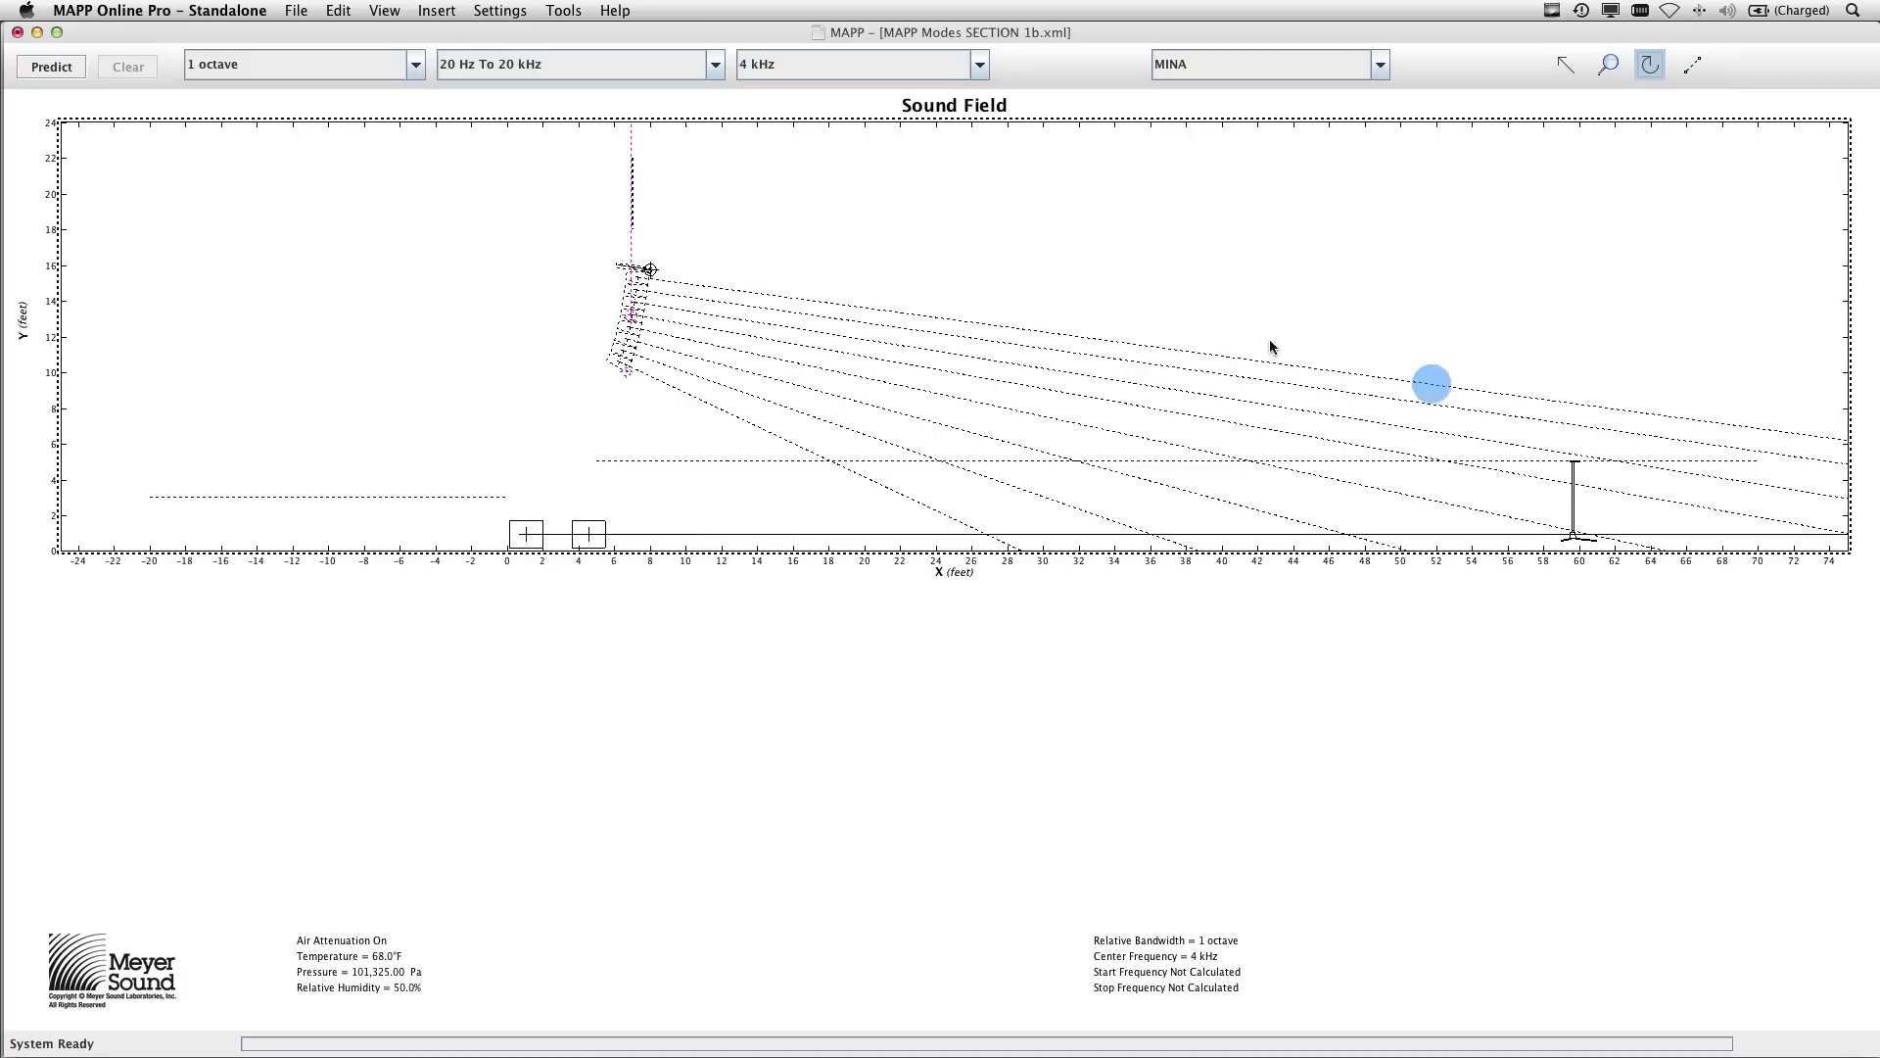
left_click(1154, 270)
mouse_move(1460, 390)
left_mouse_down()
mouse_move(1466, 267)
mouse_move(1446, 382)
left_mouse_up()
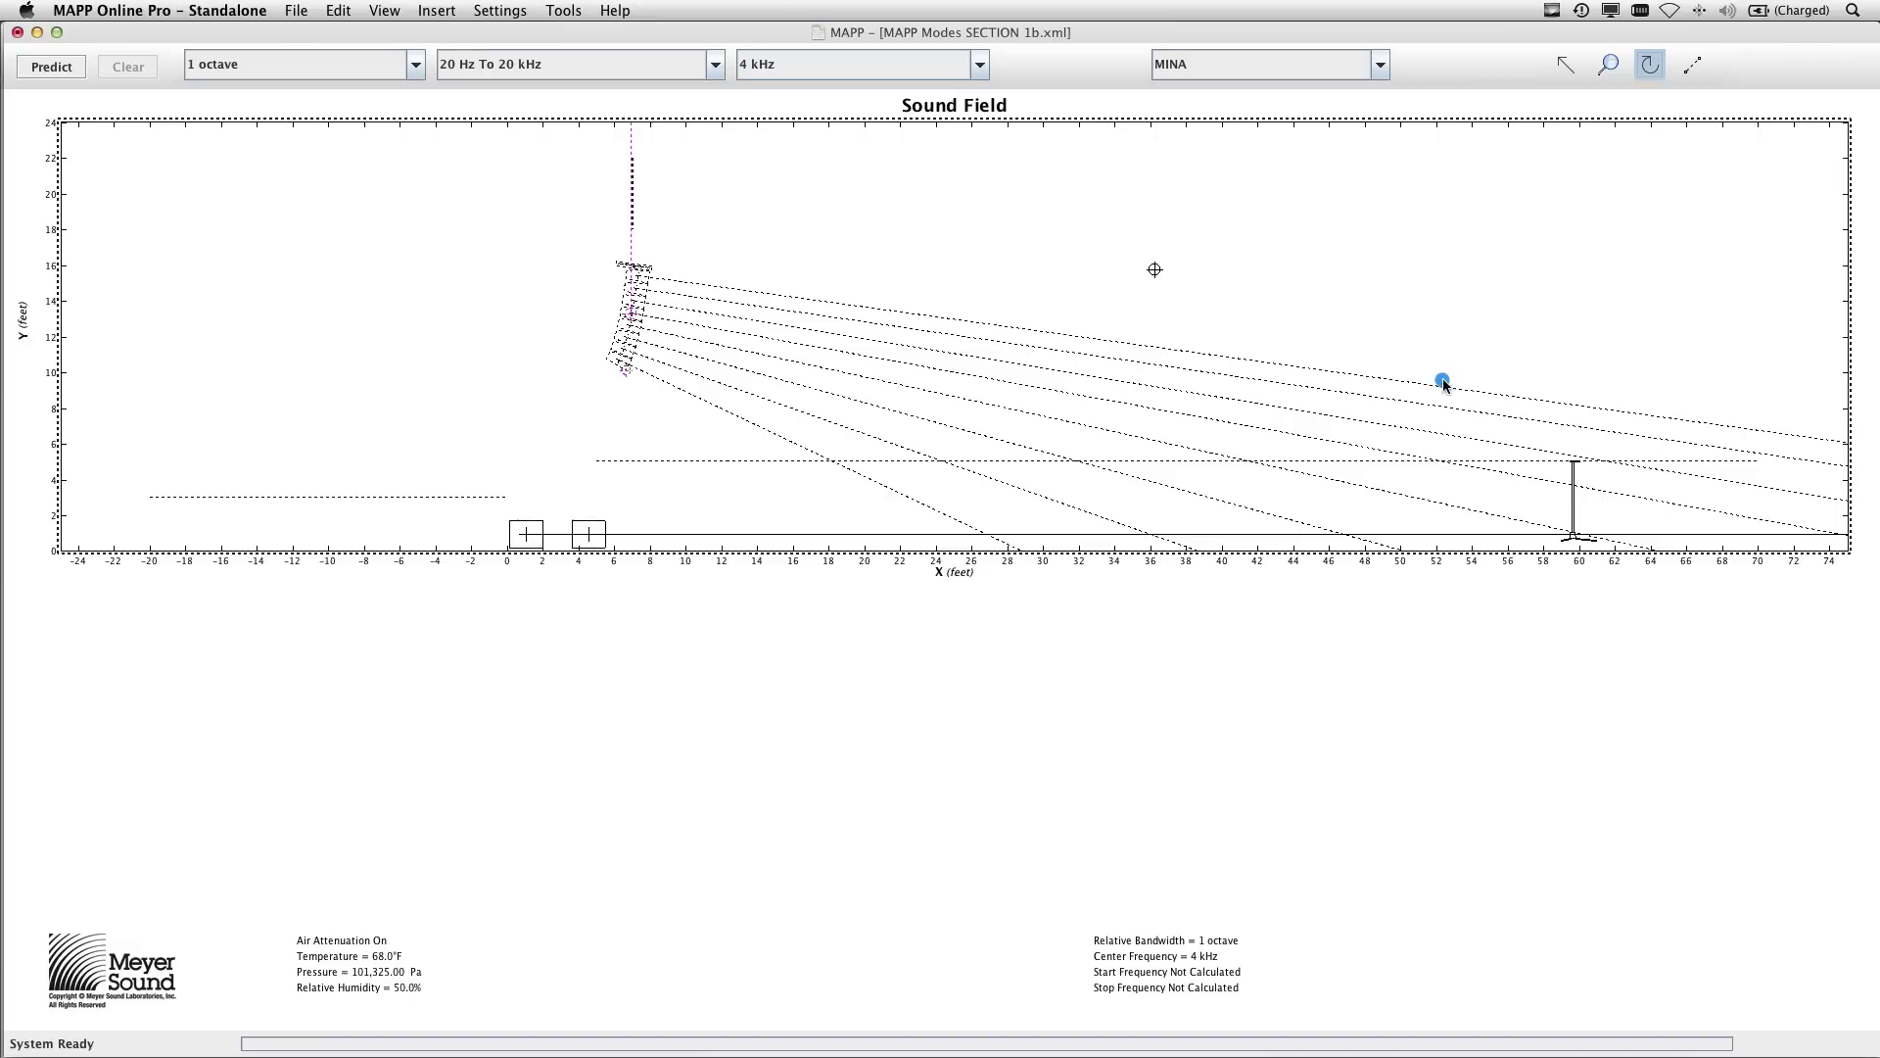
Re-rotate the array to -4.59° overall and deselect it.
left_click(1564, 65)
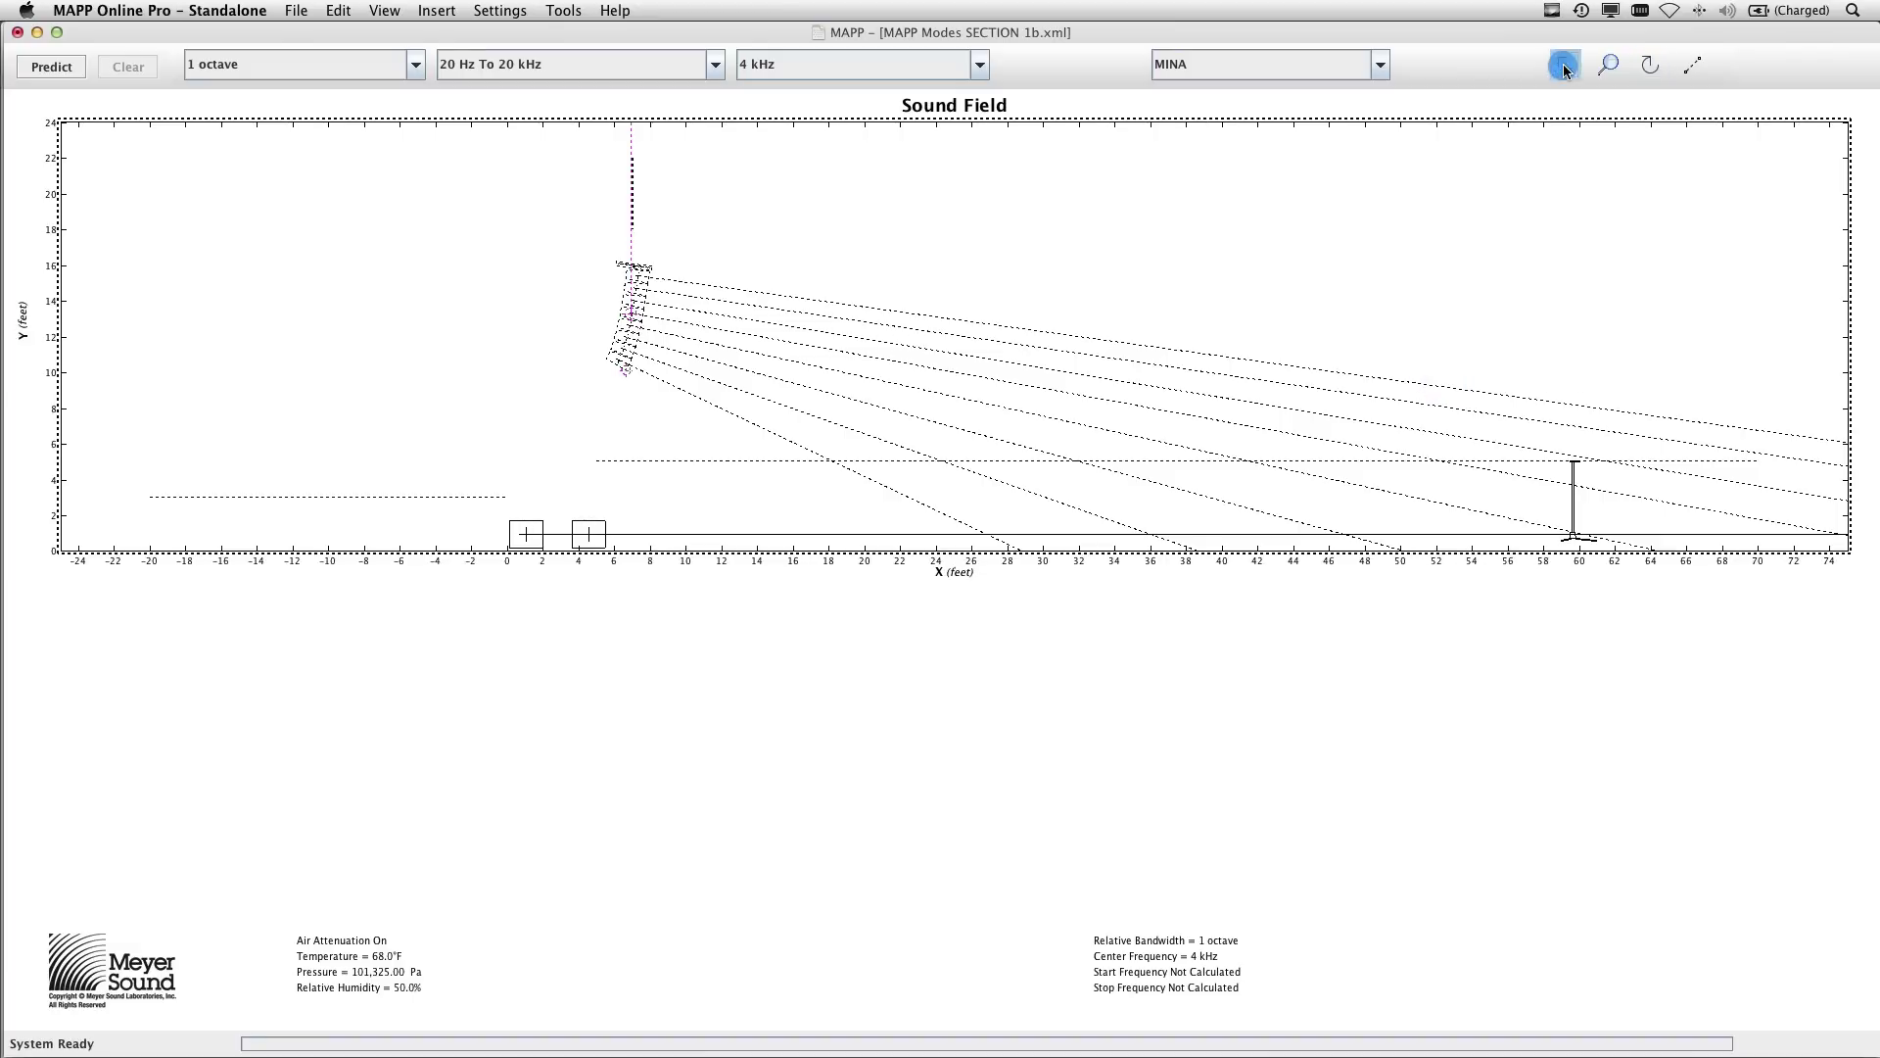
left_click(1648, 66)
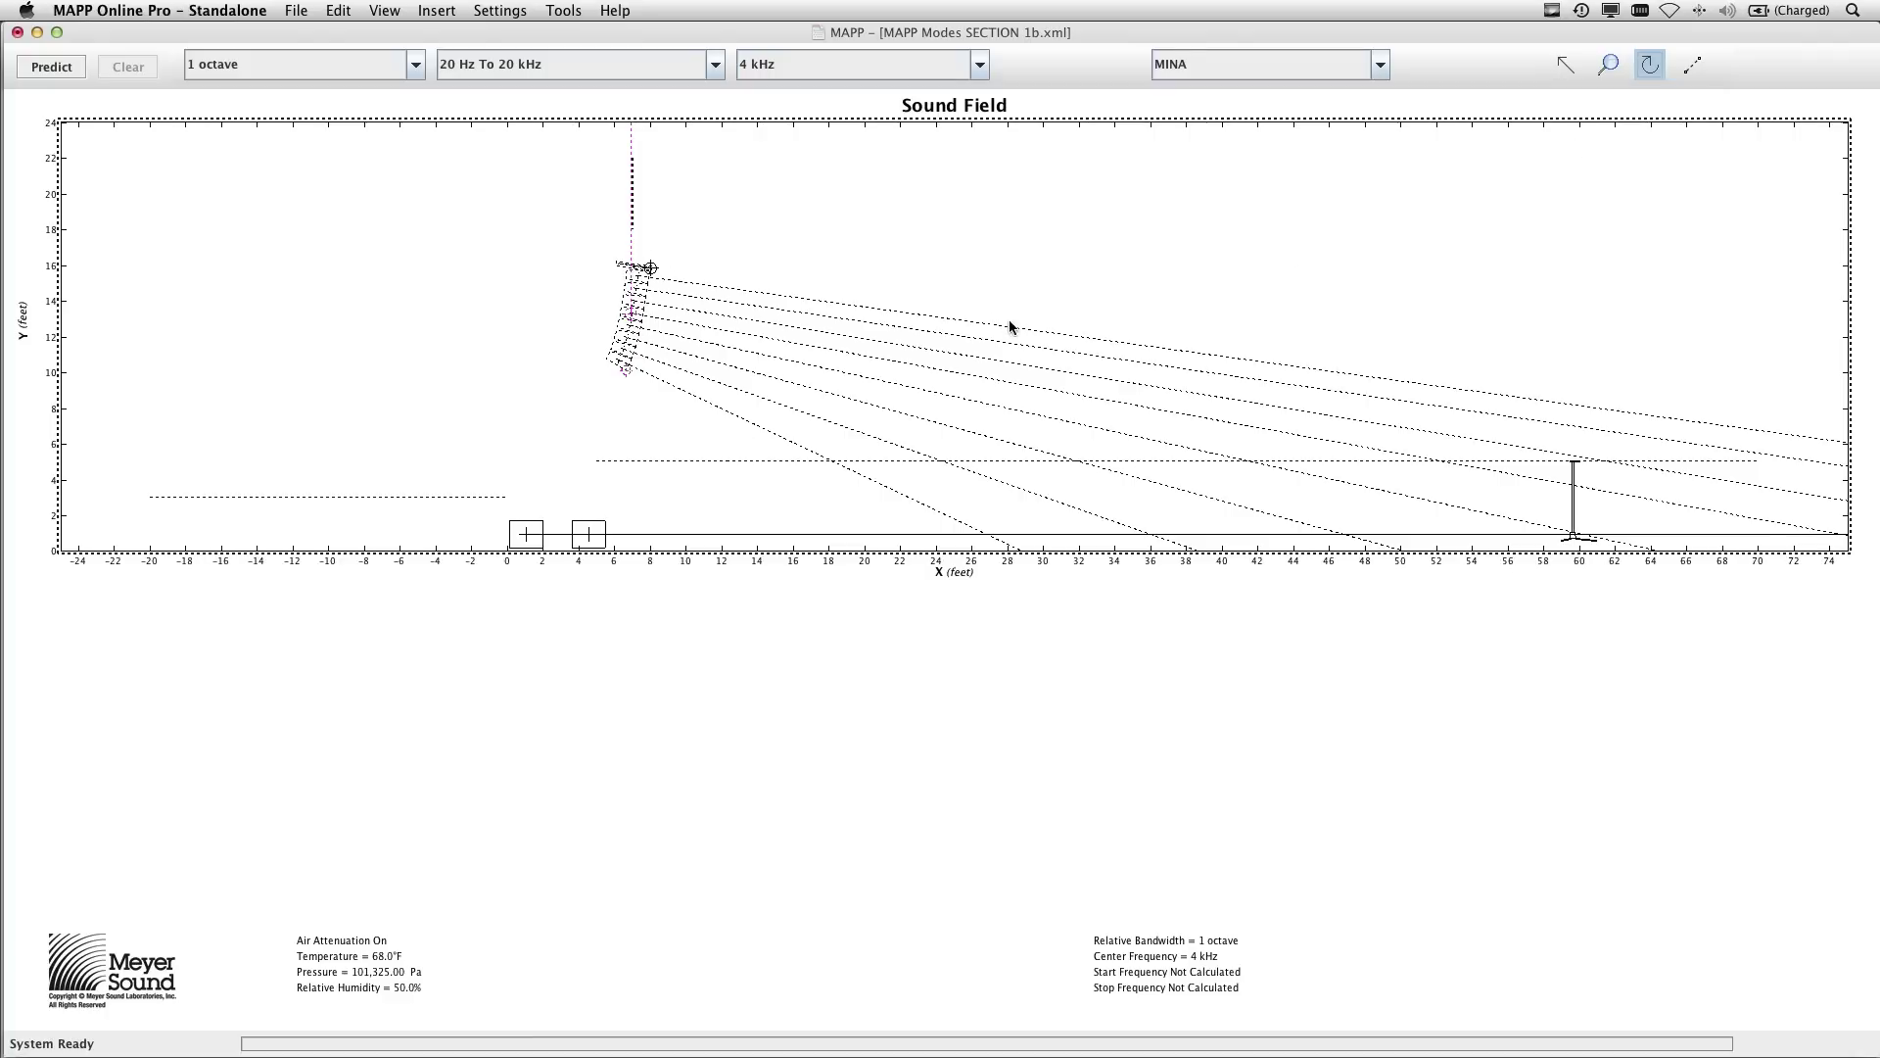
mouse_move(1011, 329)
left_mouse_down()
mouse_move(995, 206)
mouse_move(984, 342)
left_mouse_up()
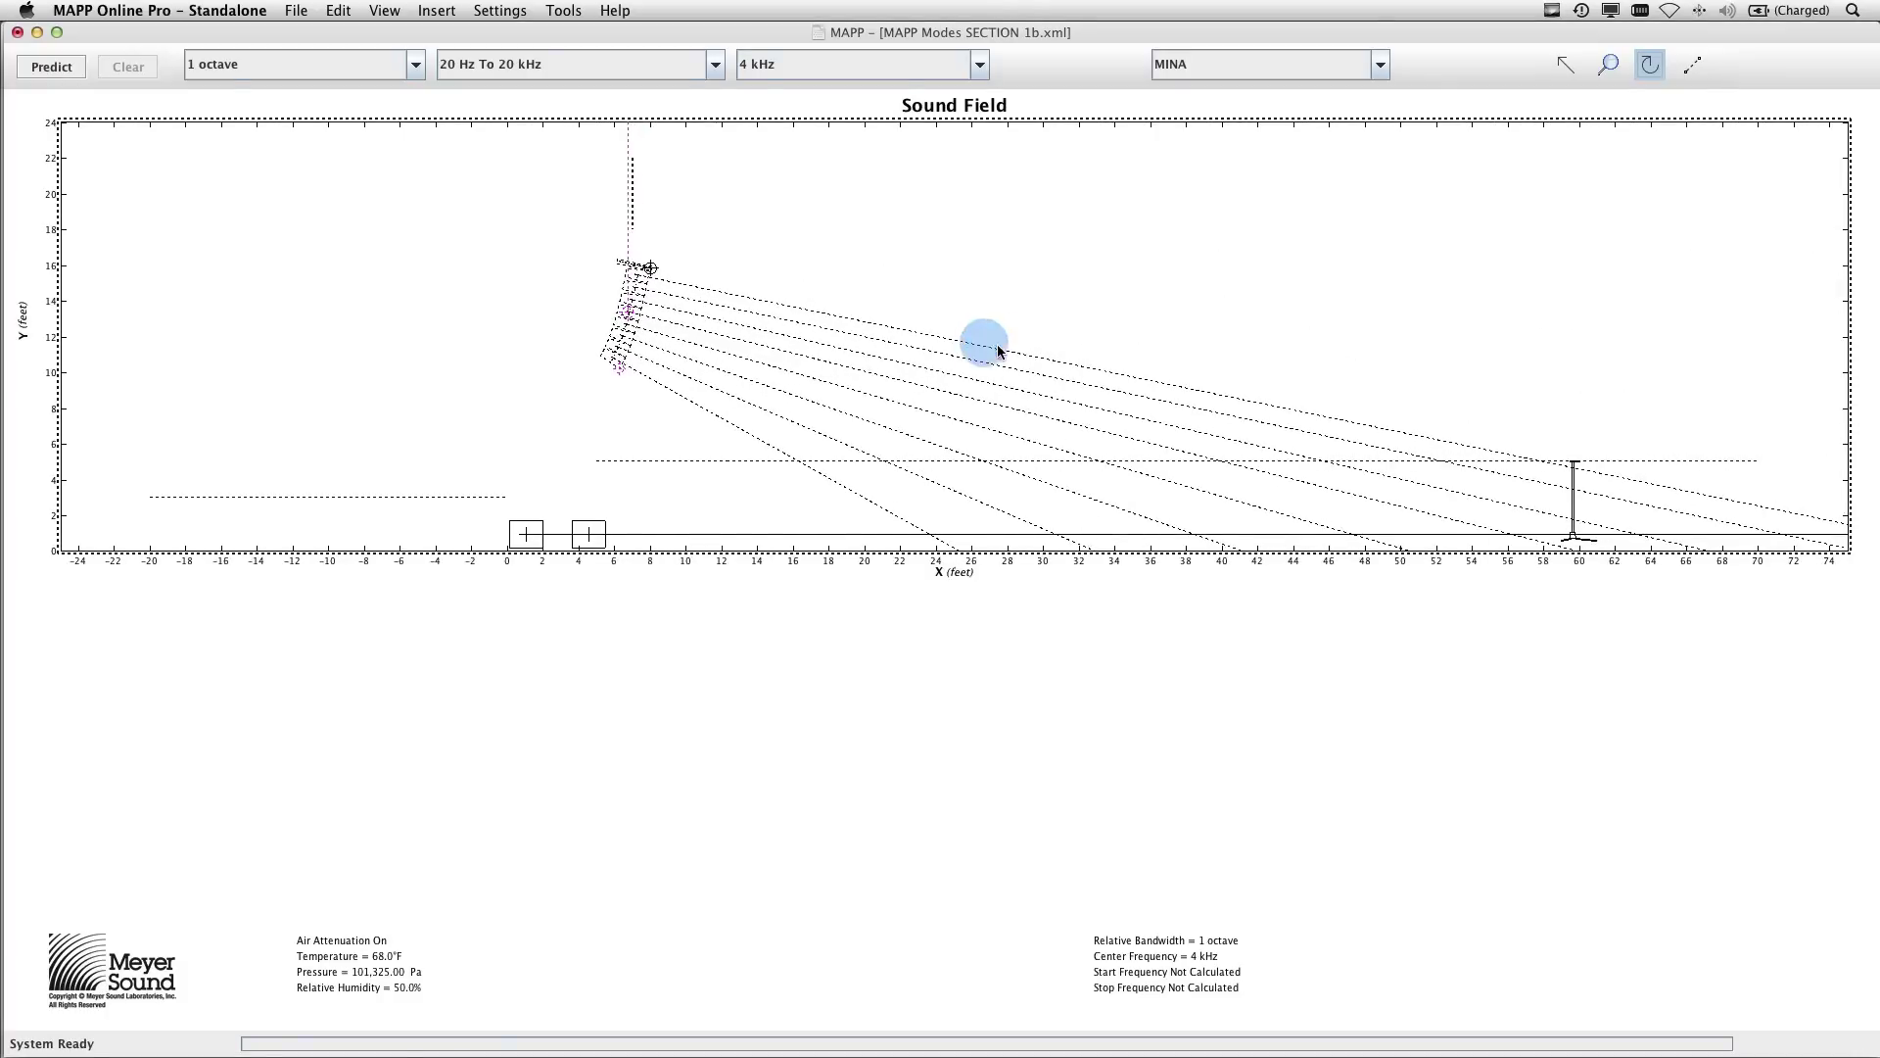
left_click(1564, 65)
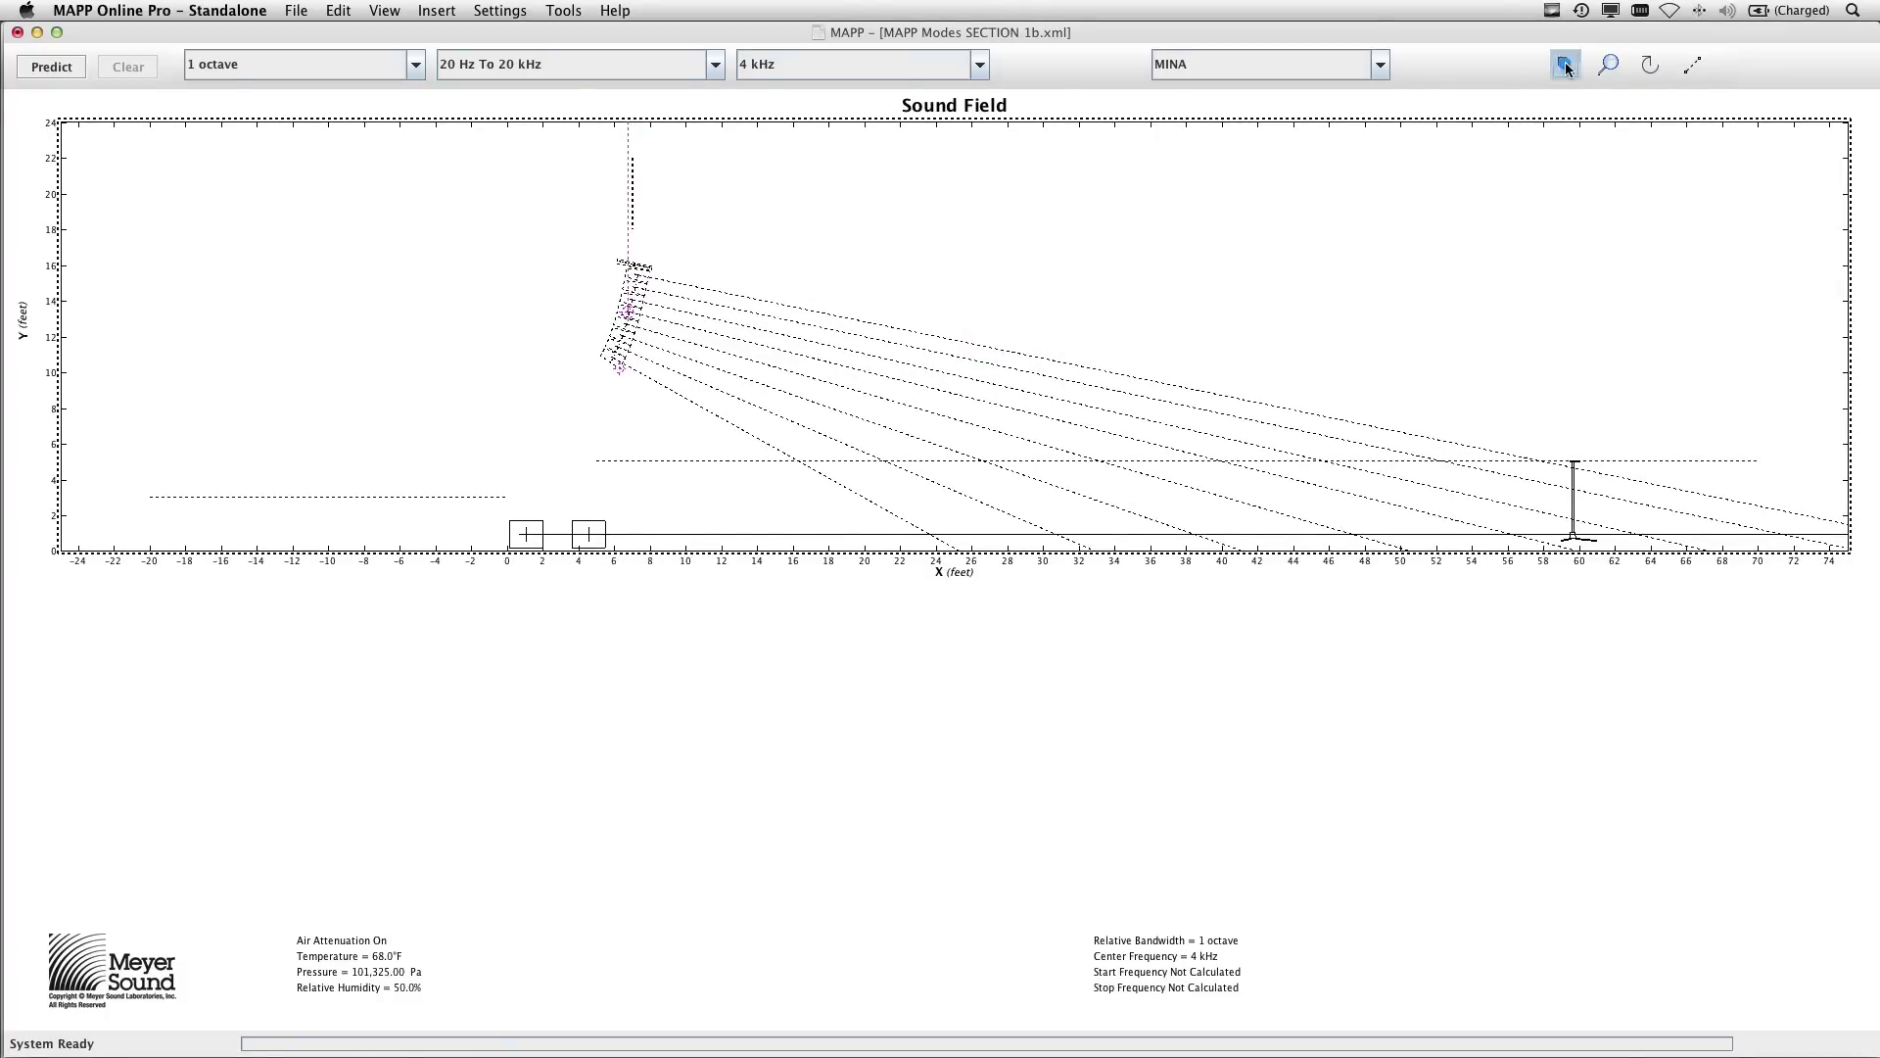
left_click(1182, 297)
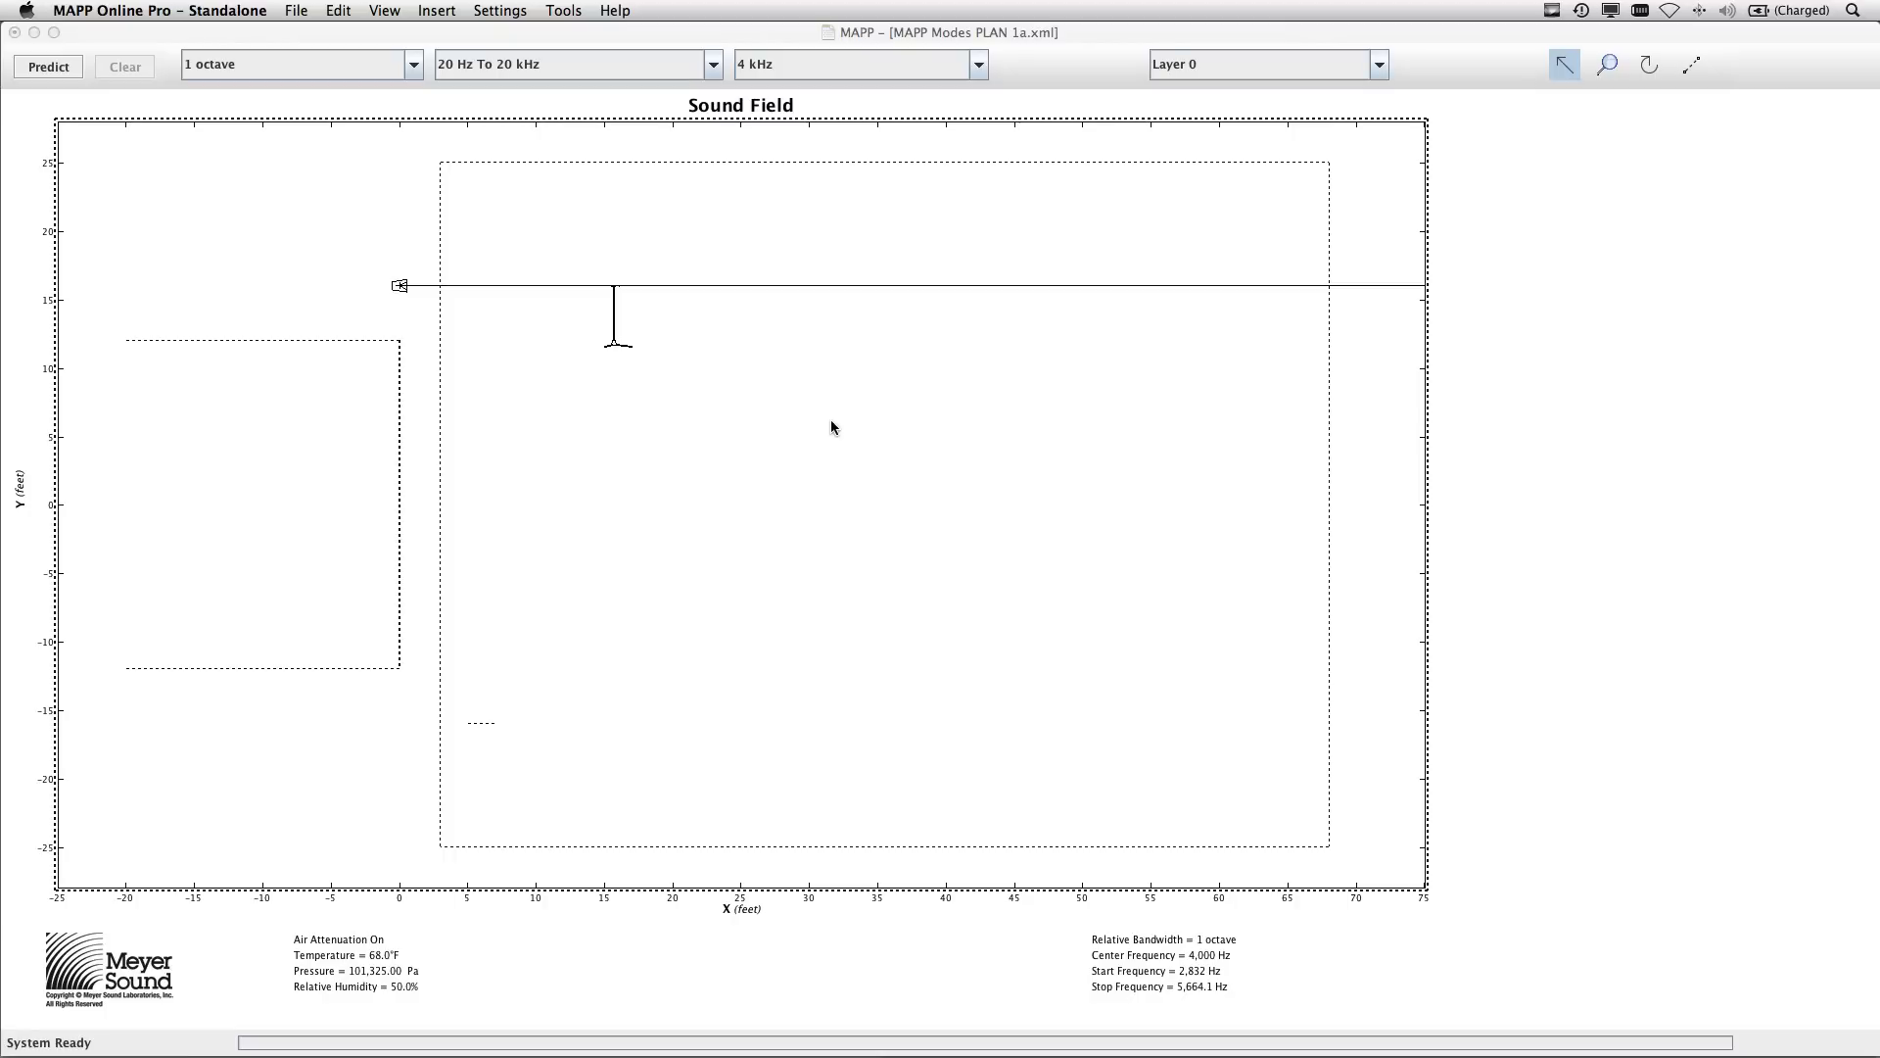
Zoom in on the loudspeaker and microphone and predict the mic's response in Virtual SIM.
left_click(1607, 65)
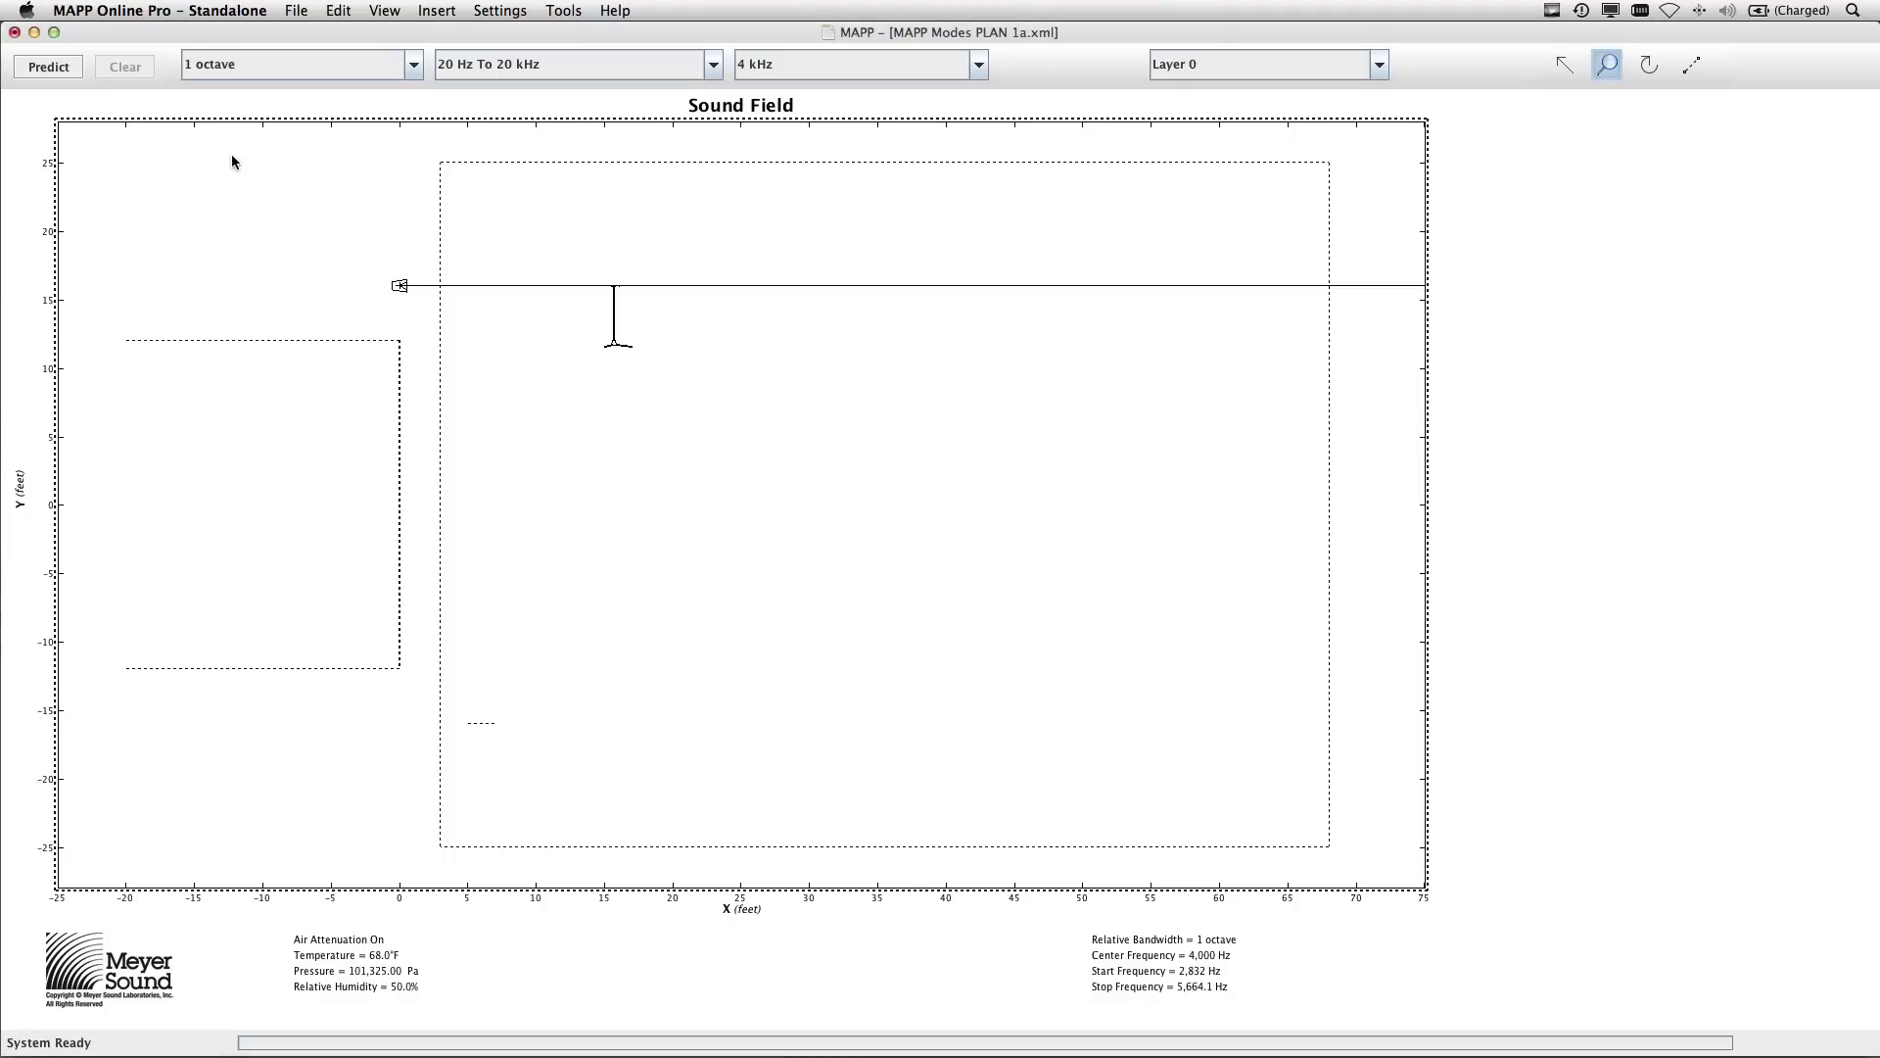
left_click_drag(172, 133, 813, 548)
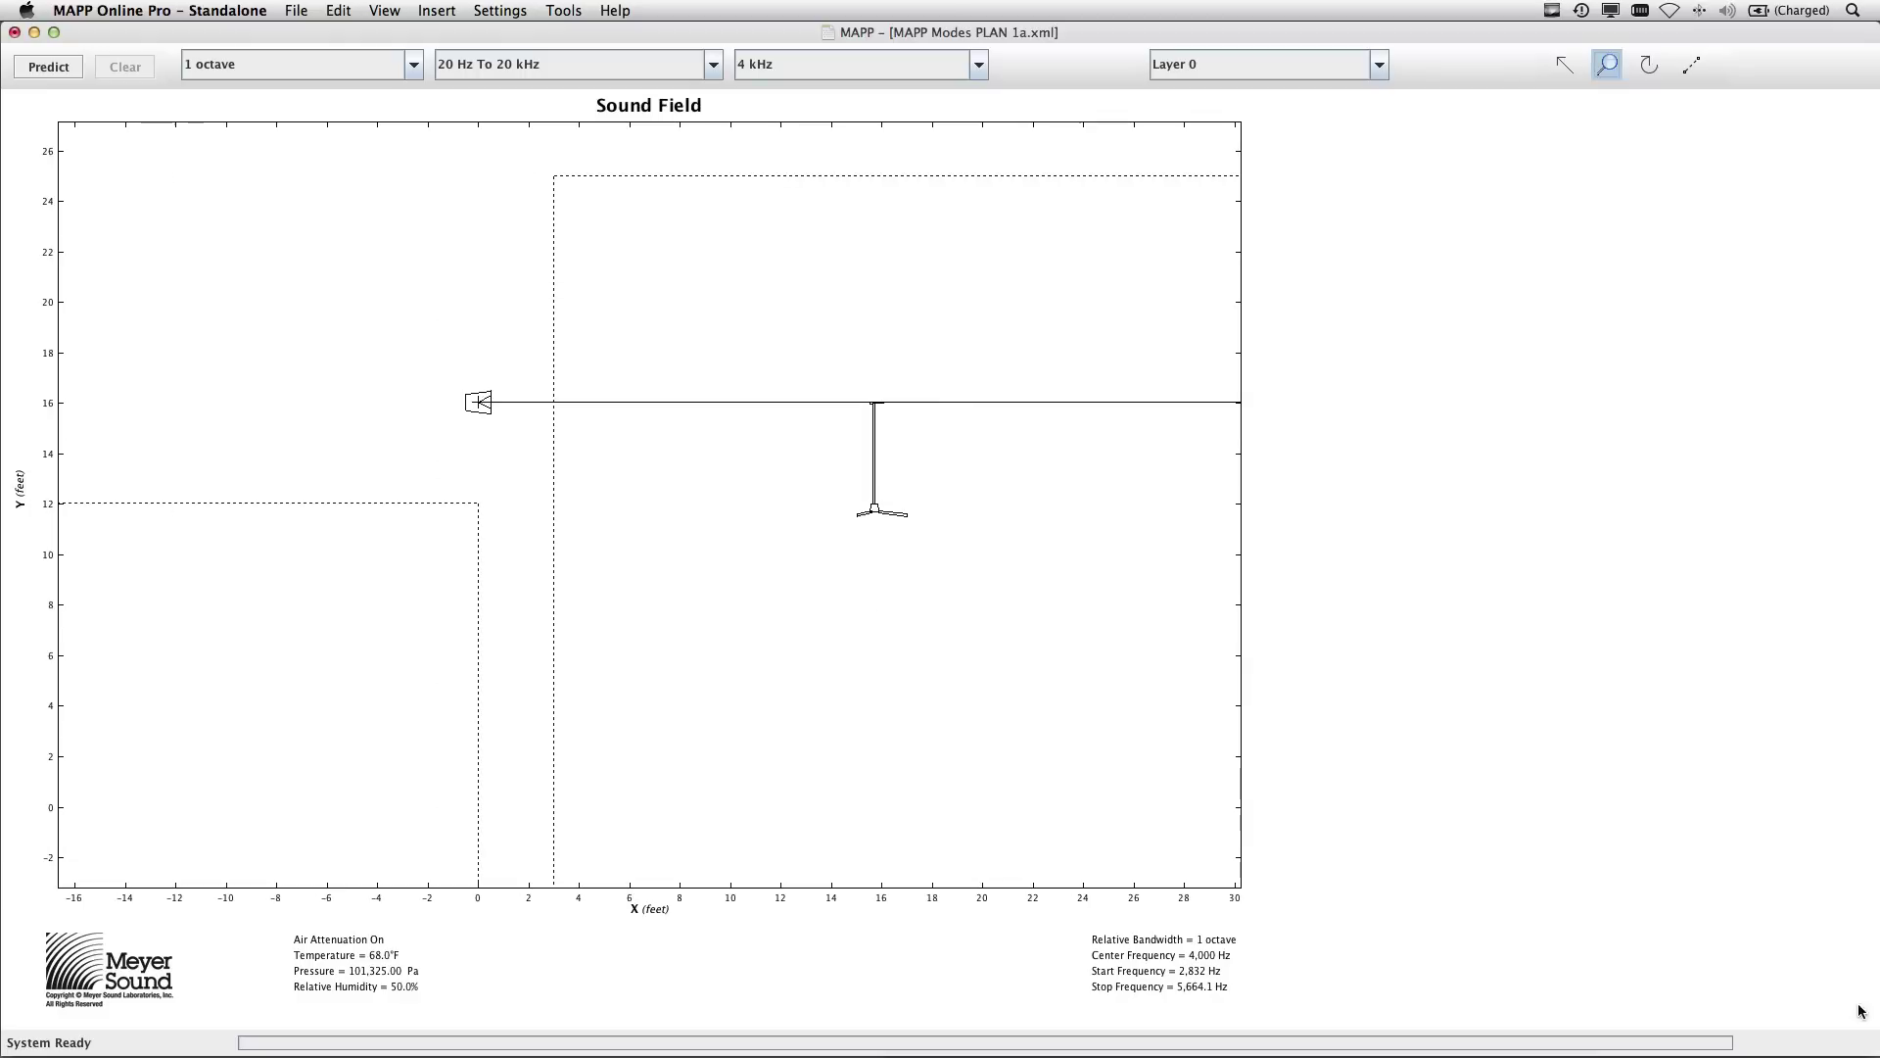
left_click_drag(1872, 1049, 1091, 651)
left_click(1002, 508)
left_click(943, 504)
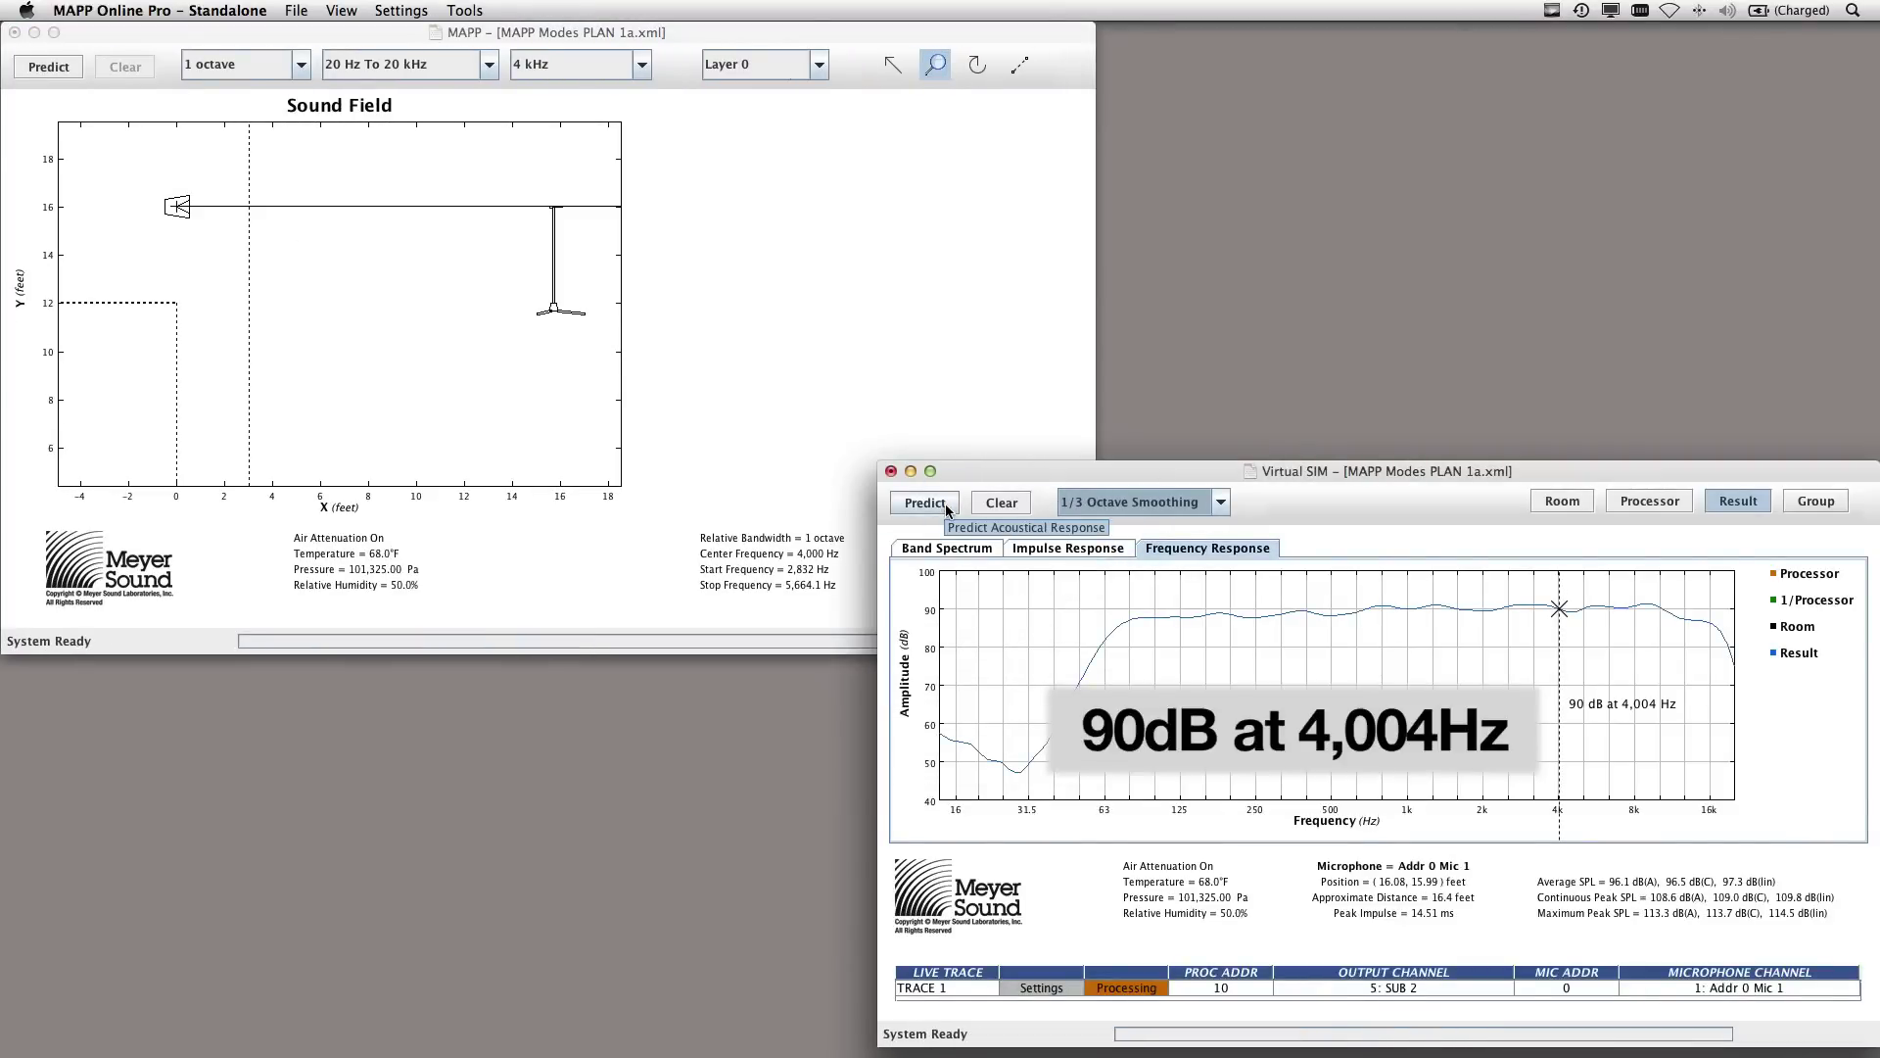
Select the microphone and set its rotation pivot on the loudspeaker.
left_click(890, 66)
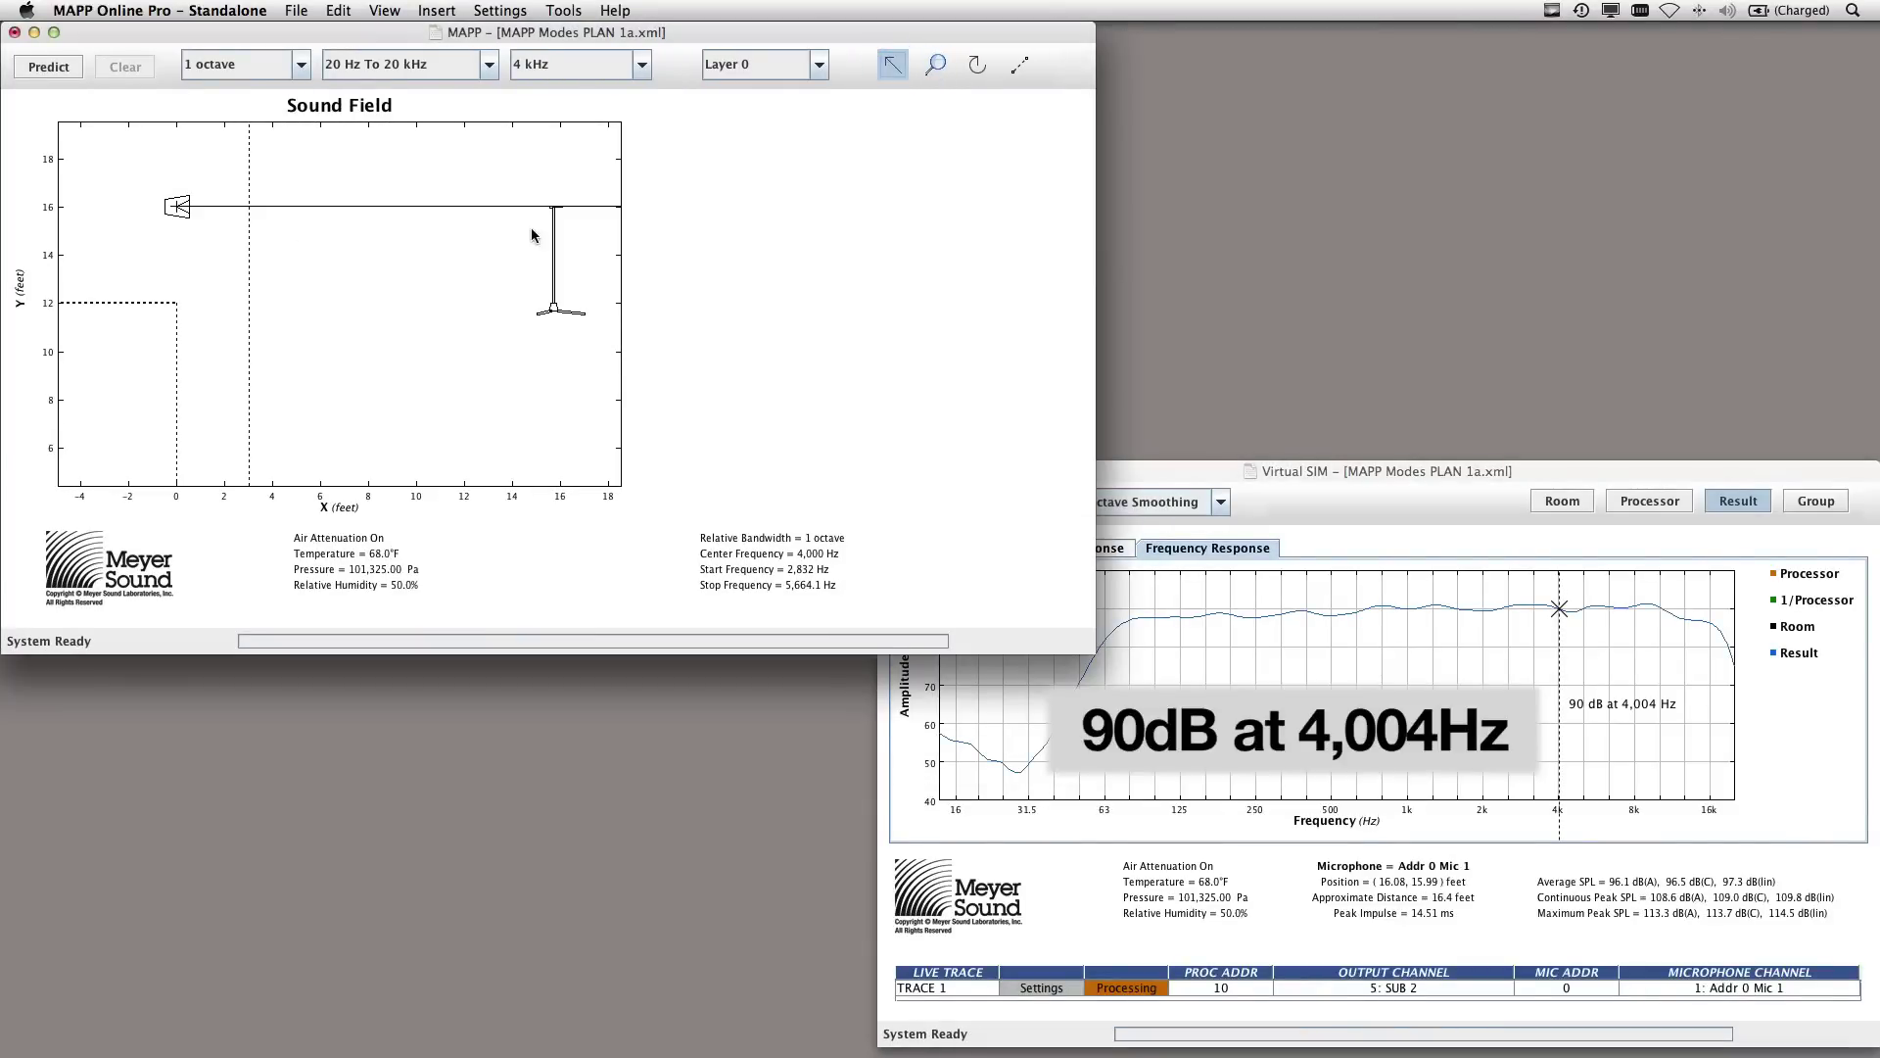
left_click_drag(505, 181, 604, 369)
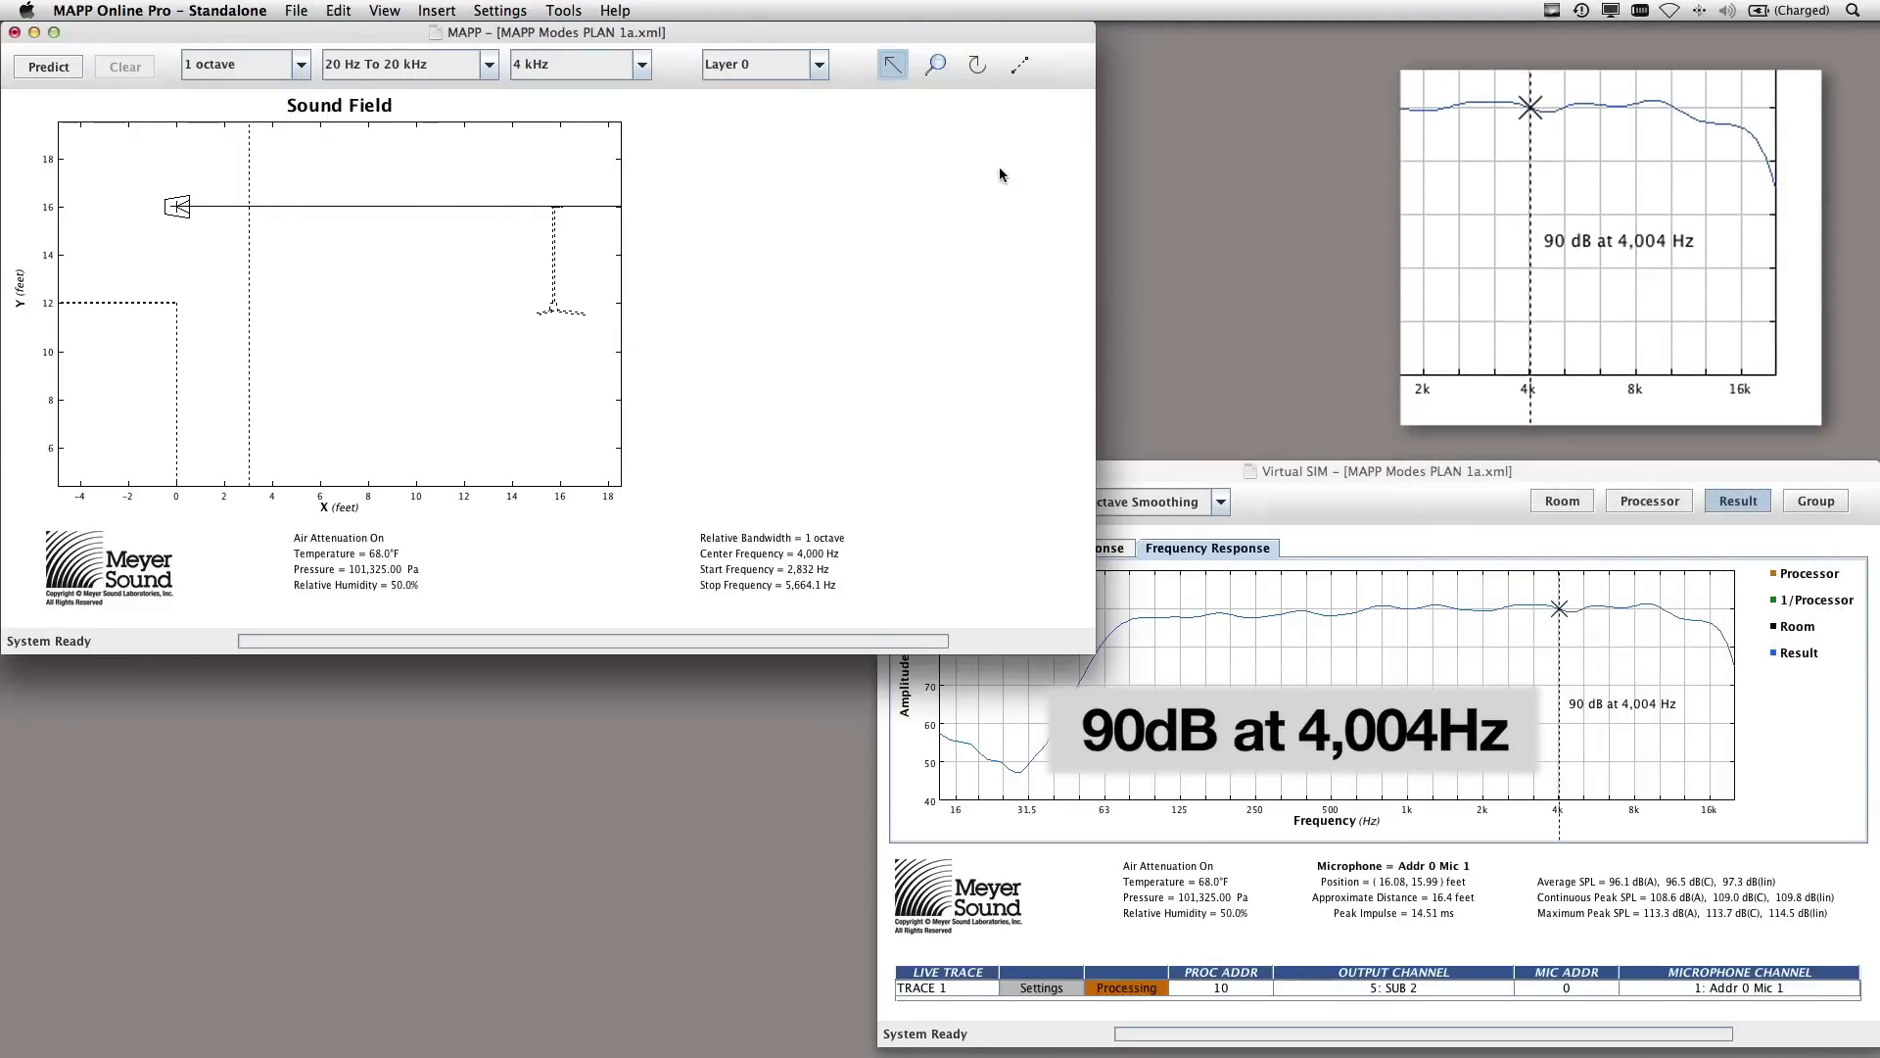
left_click(976, 65)
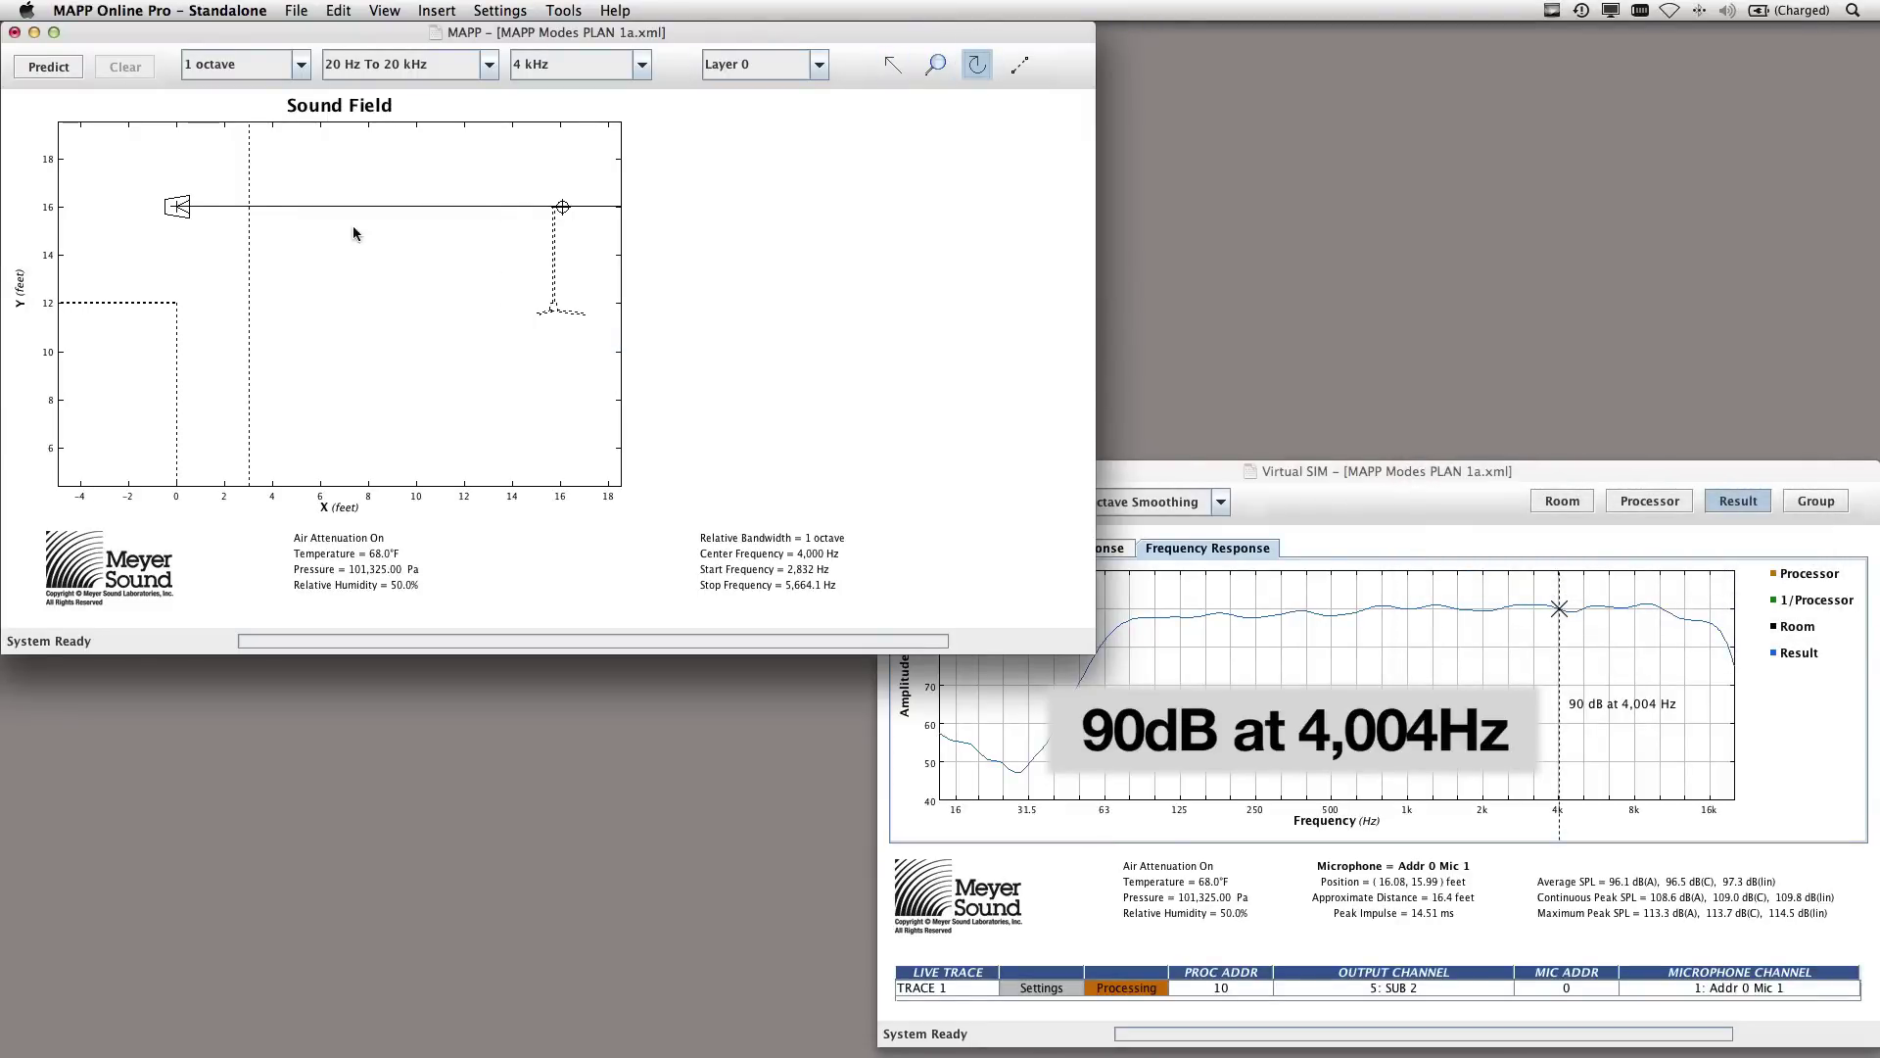
left_click(178, 209)
Swing the microphone -11.16° around the loudspeaker, fine-tune its position, and clear the SPL map.
left_click_drag(513, 203, 405, 359)
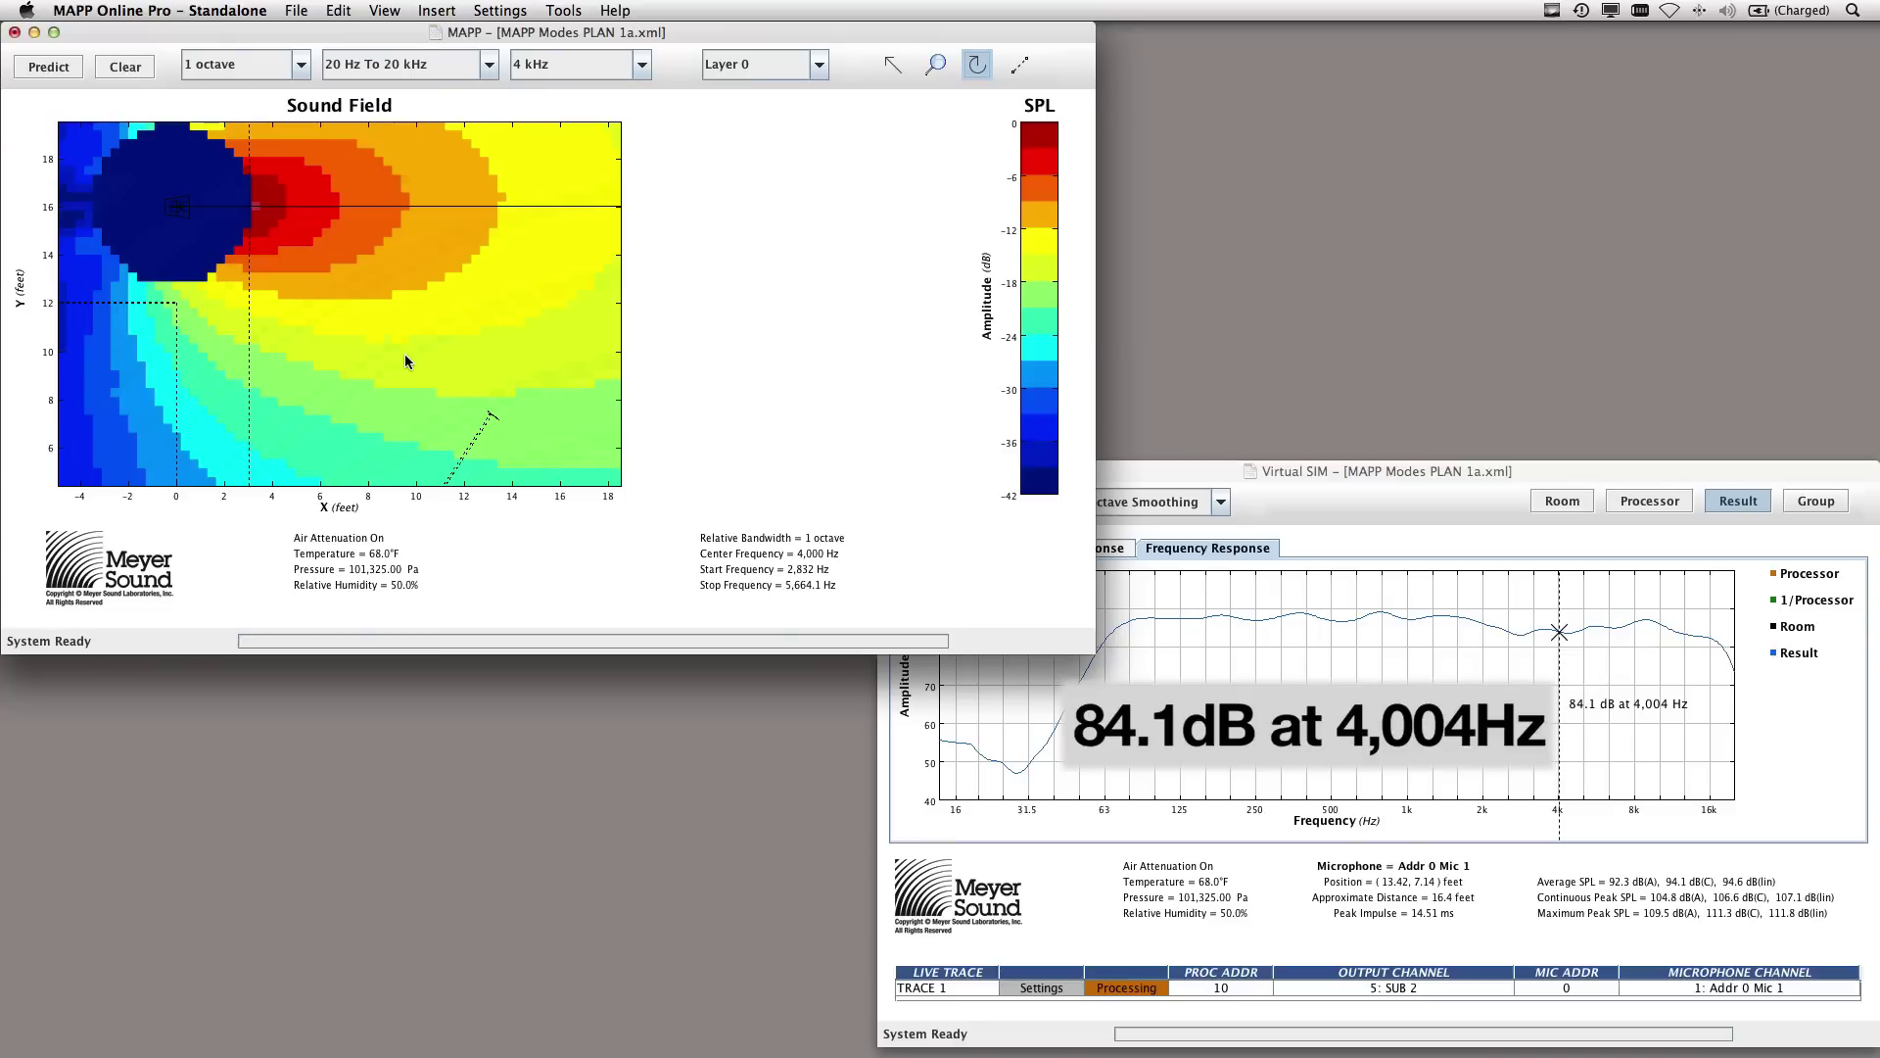
left_click(404, 355)
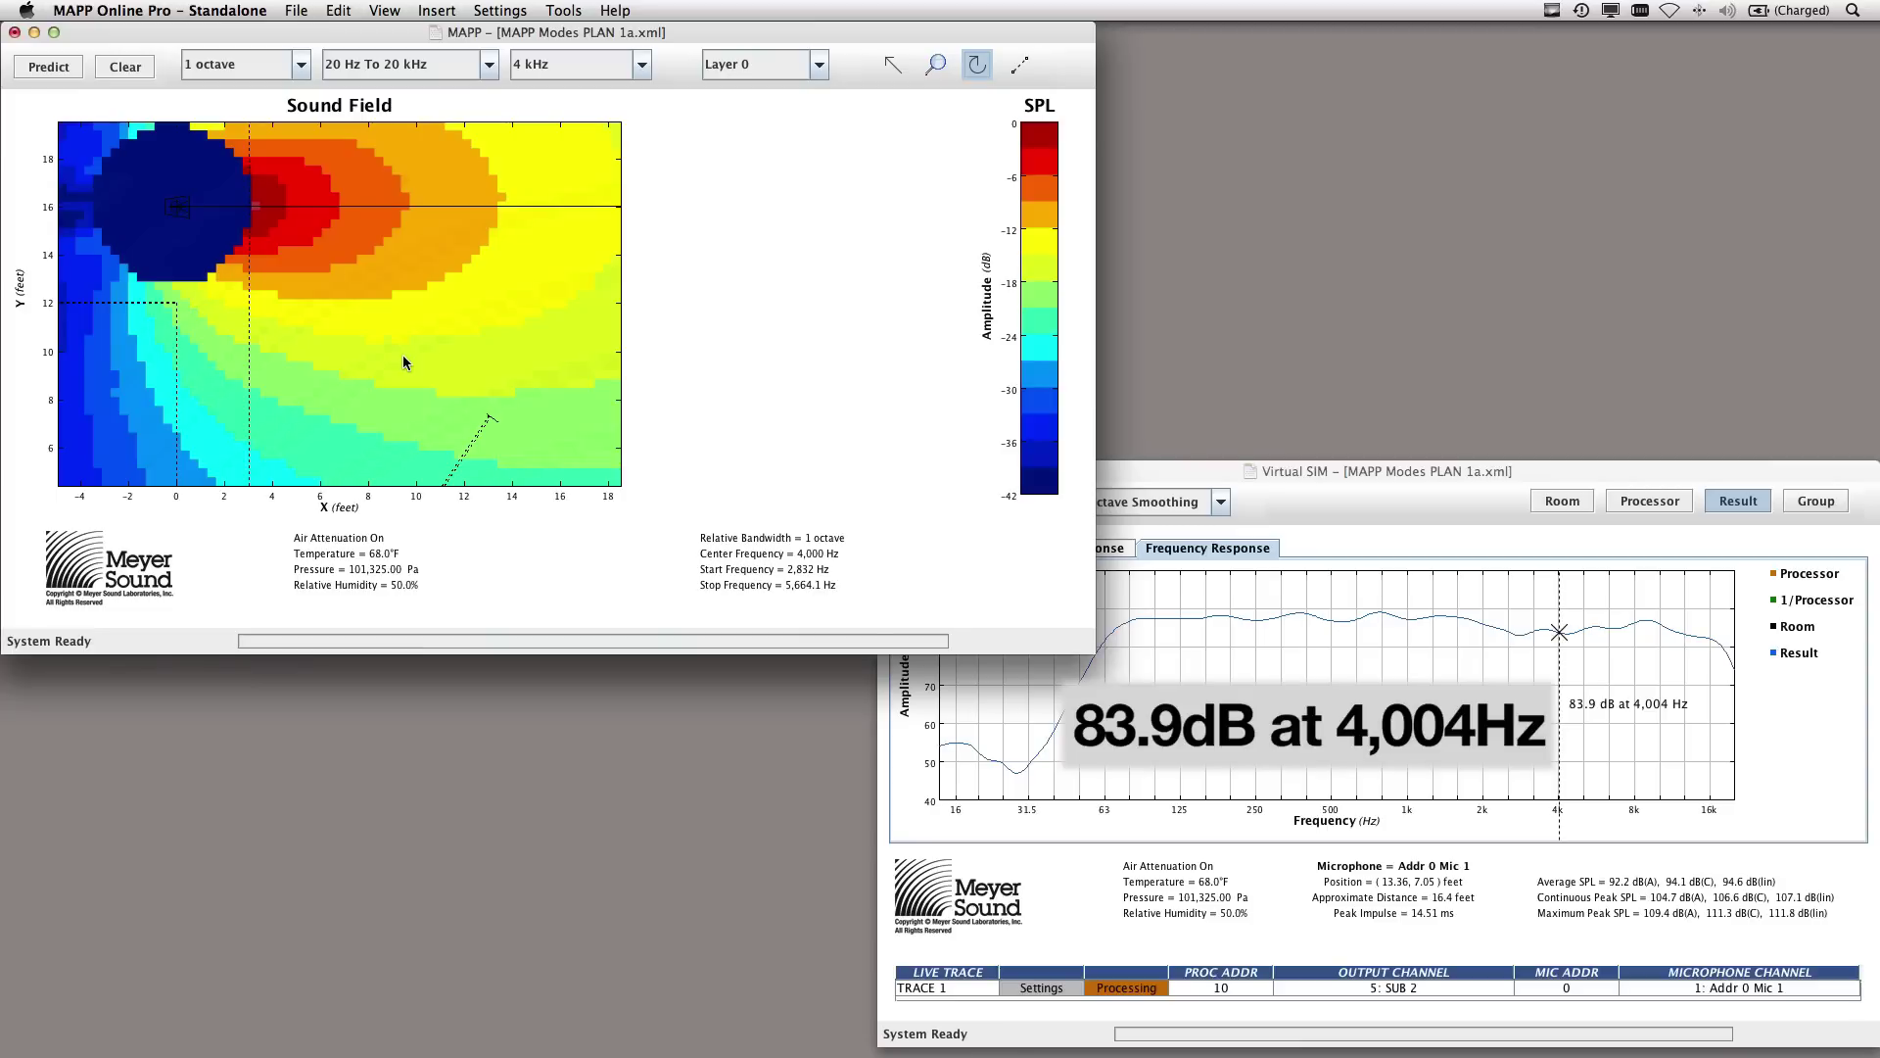
left_click(403, 356)
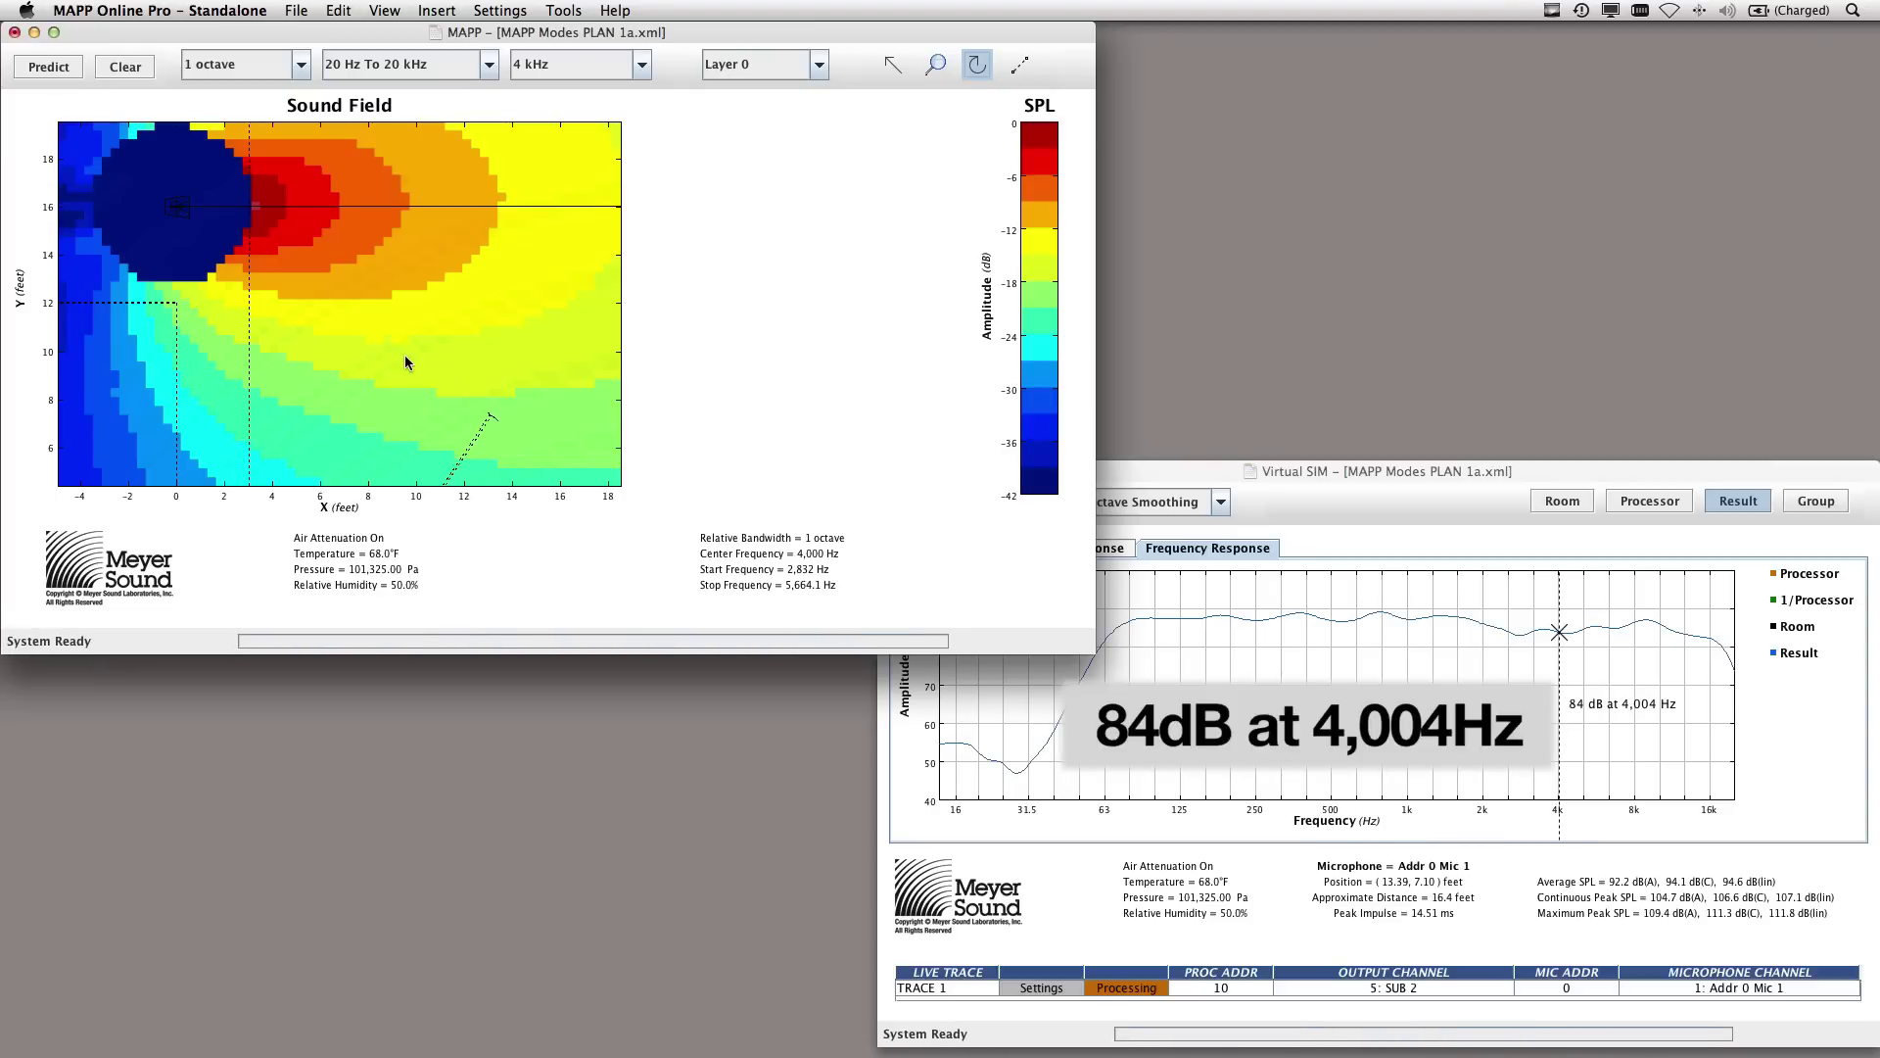
left_click(124, 67)
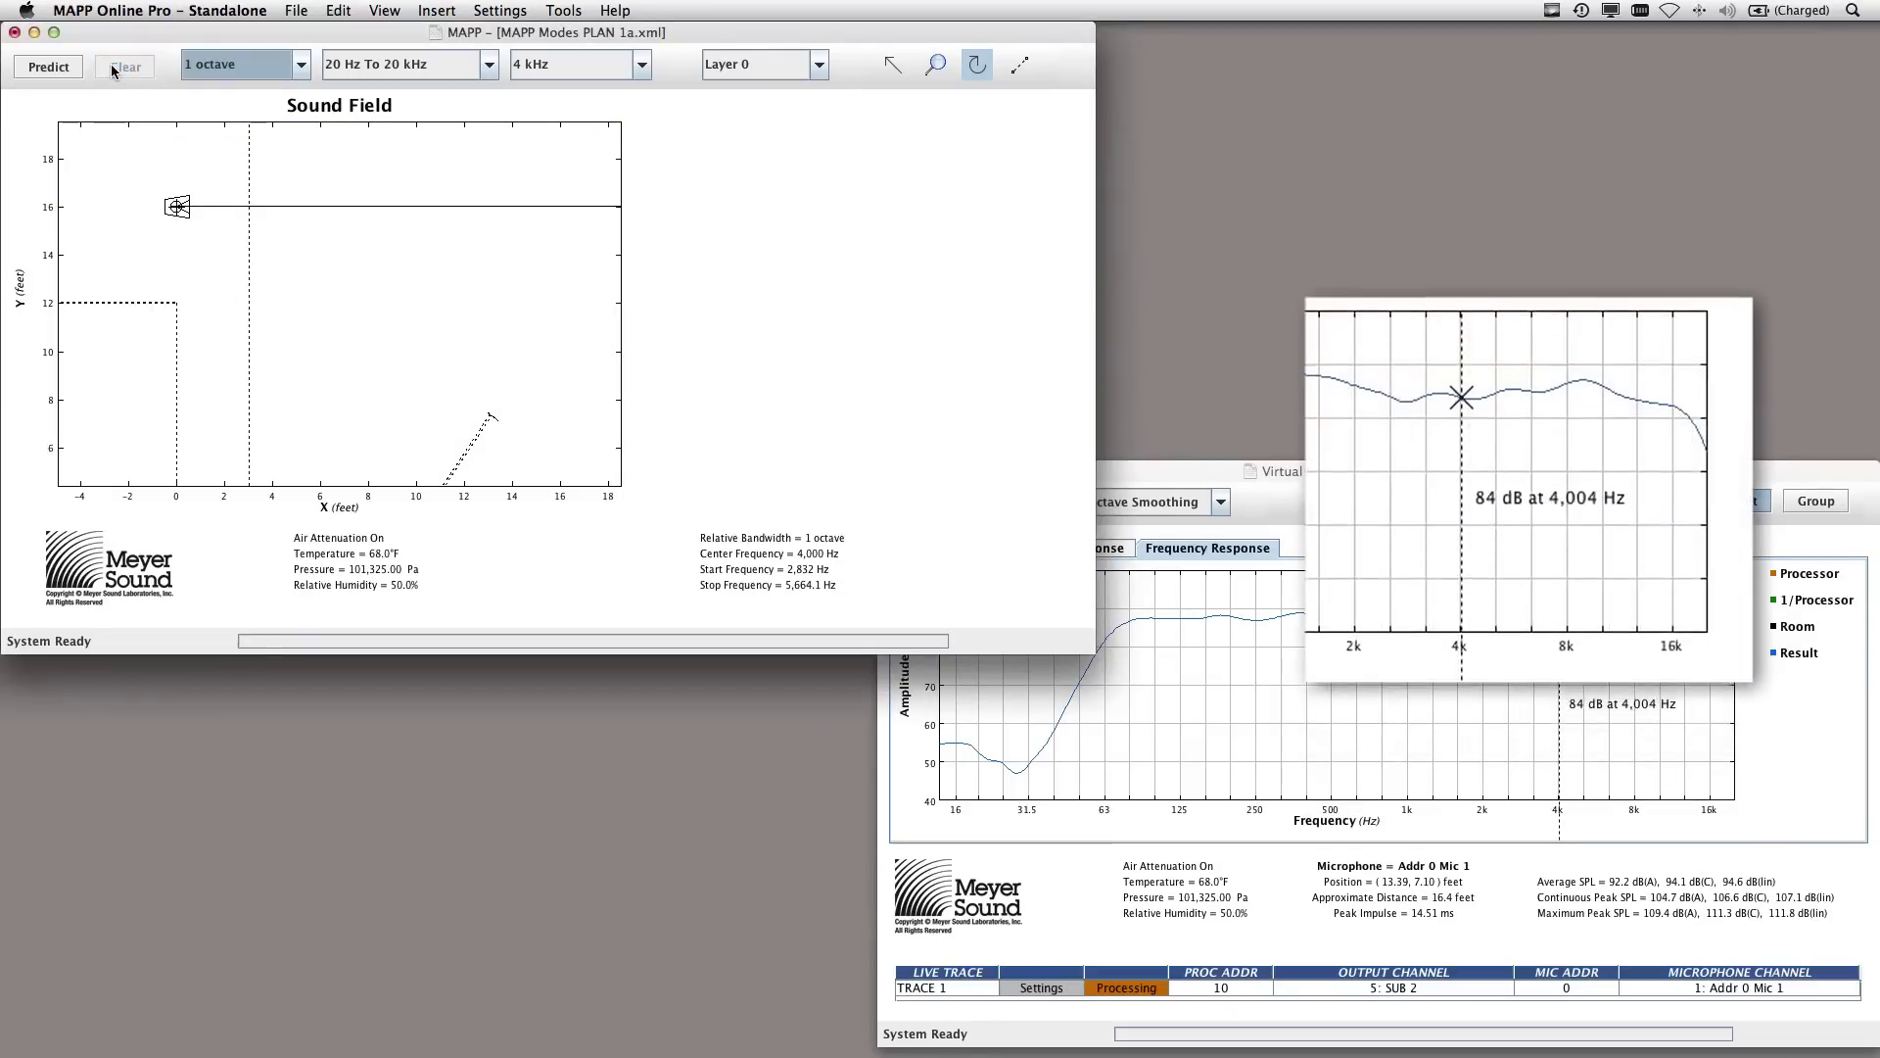
Draw a loudspeaker-to-microphone line, then zoom to the whole room and maximize the plan window.
left_click(1020, 67)
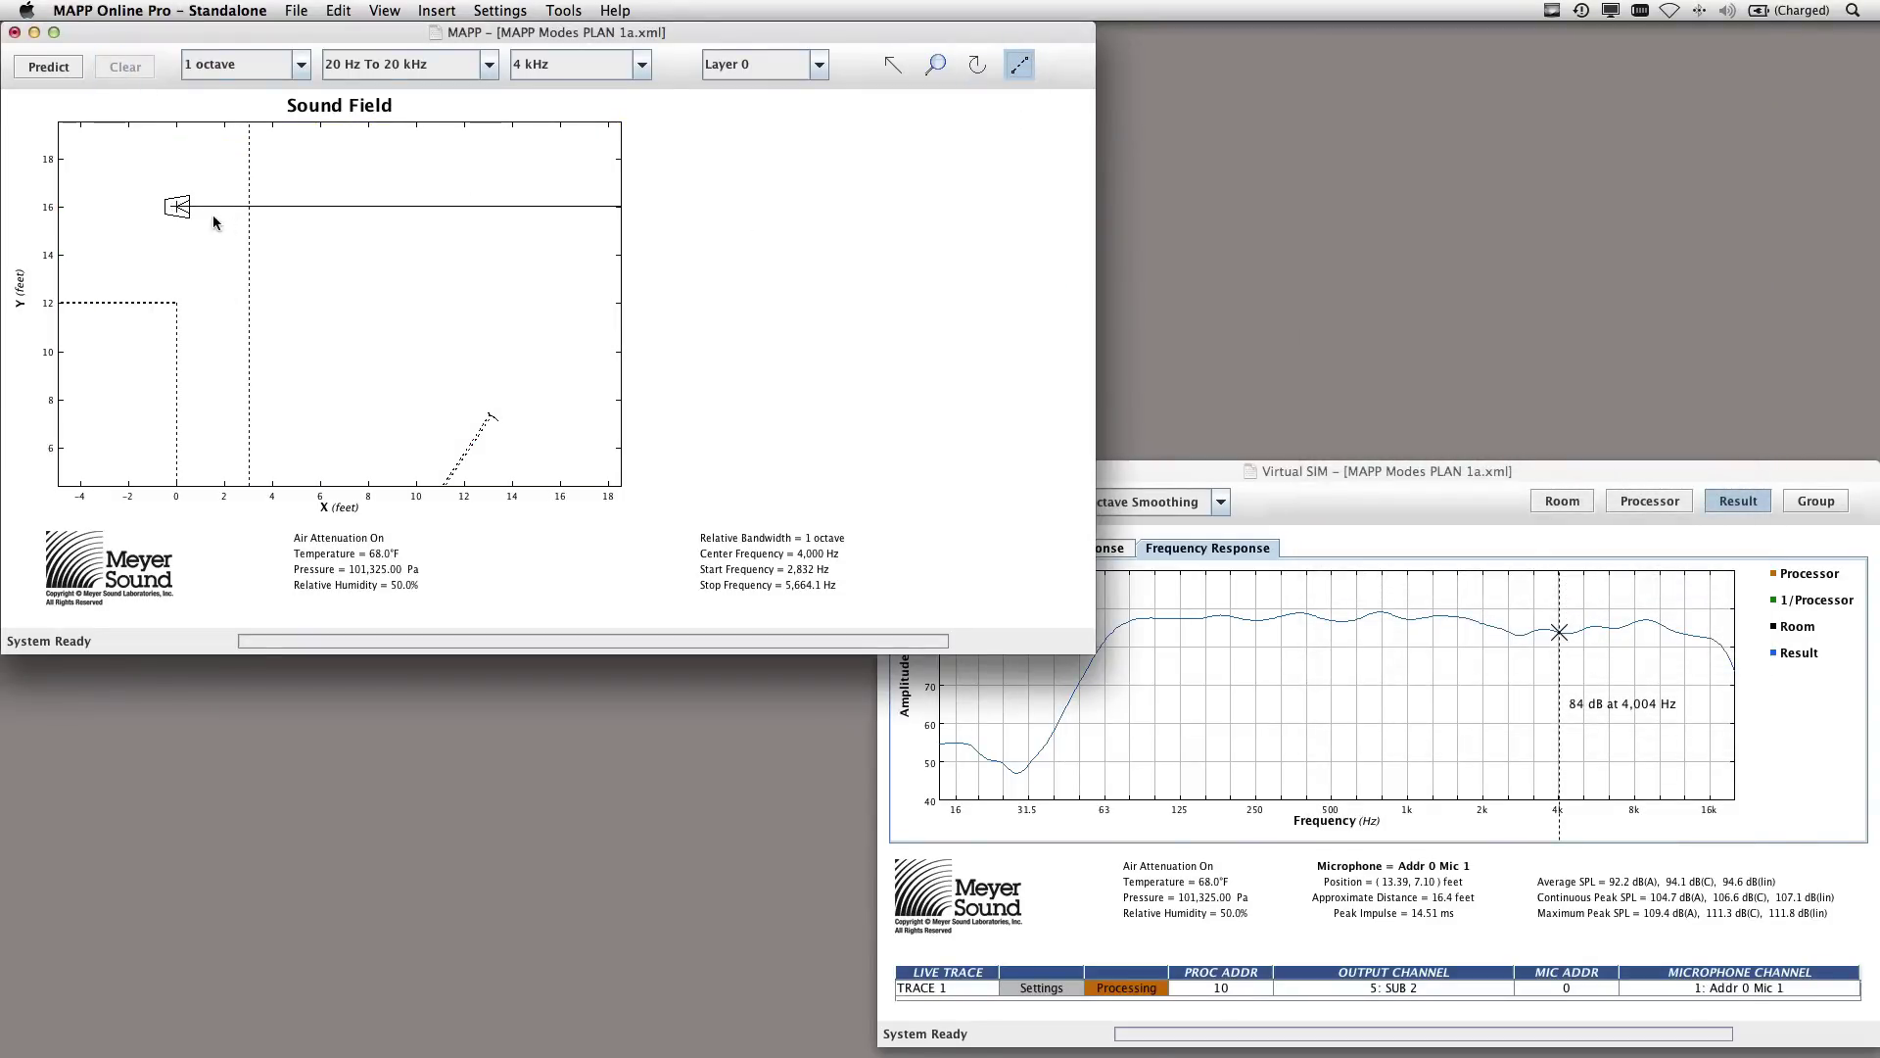
left_click_drag(178, 211, 515, 435)
left_click_drag(516, 435, 514, 433)
left_click(921, 126)
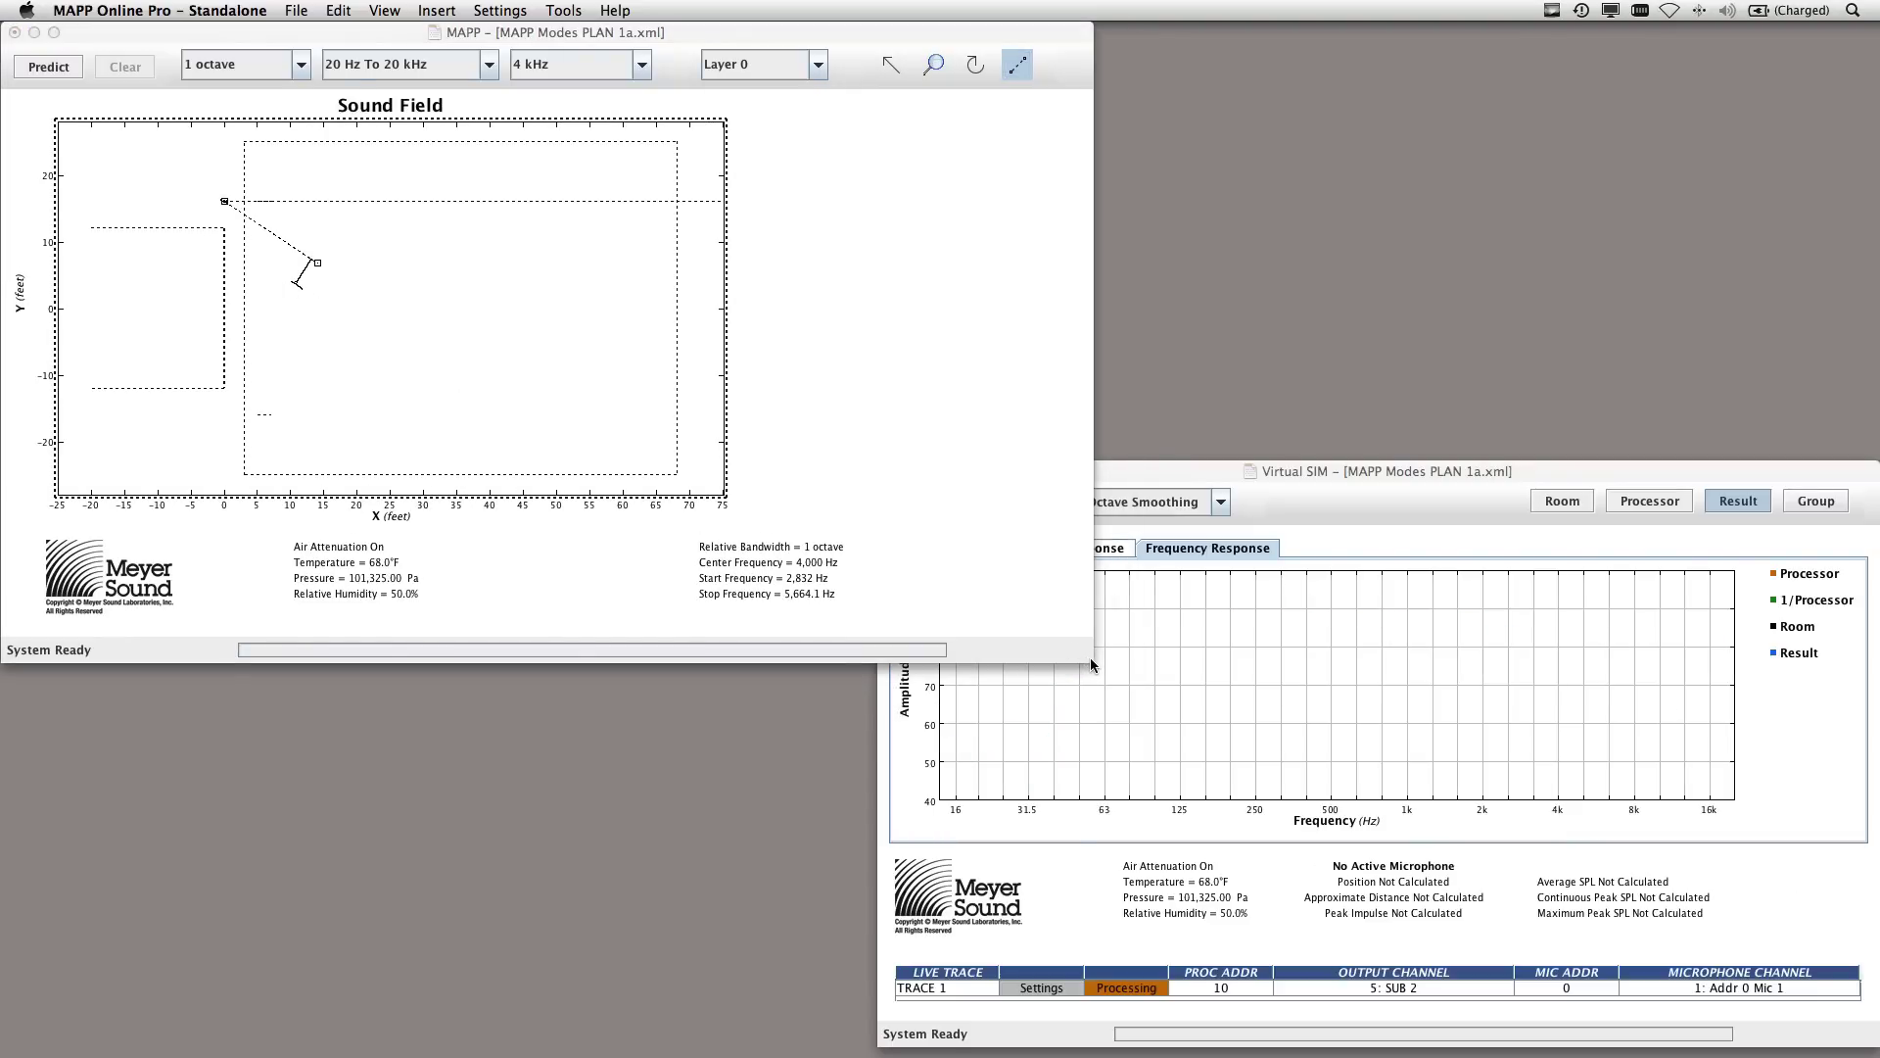
left_click_drag(1092, 665, 1878, 1056)
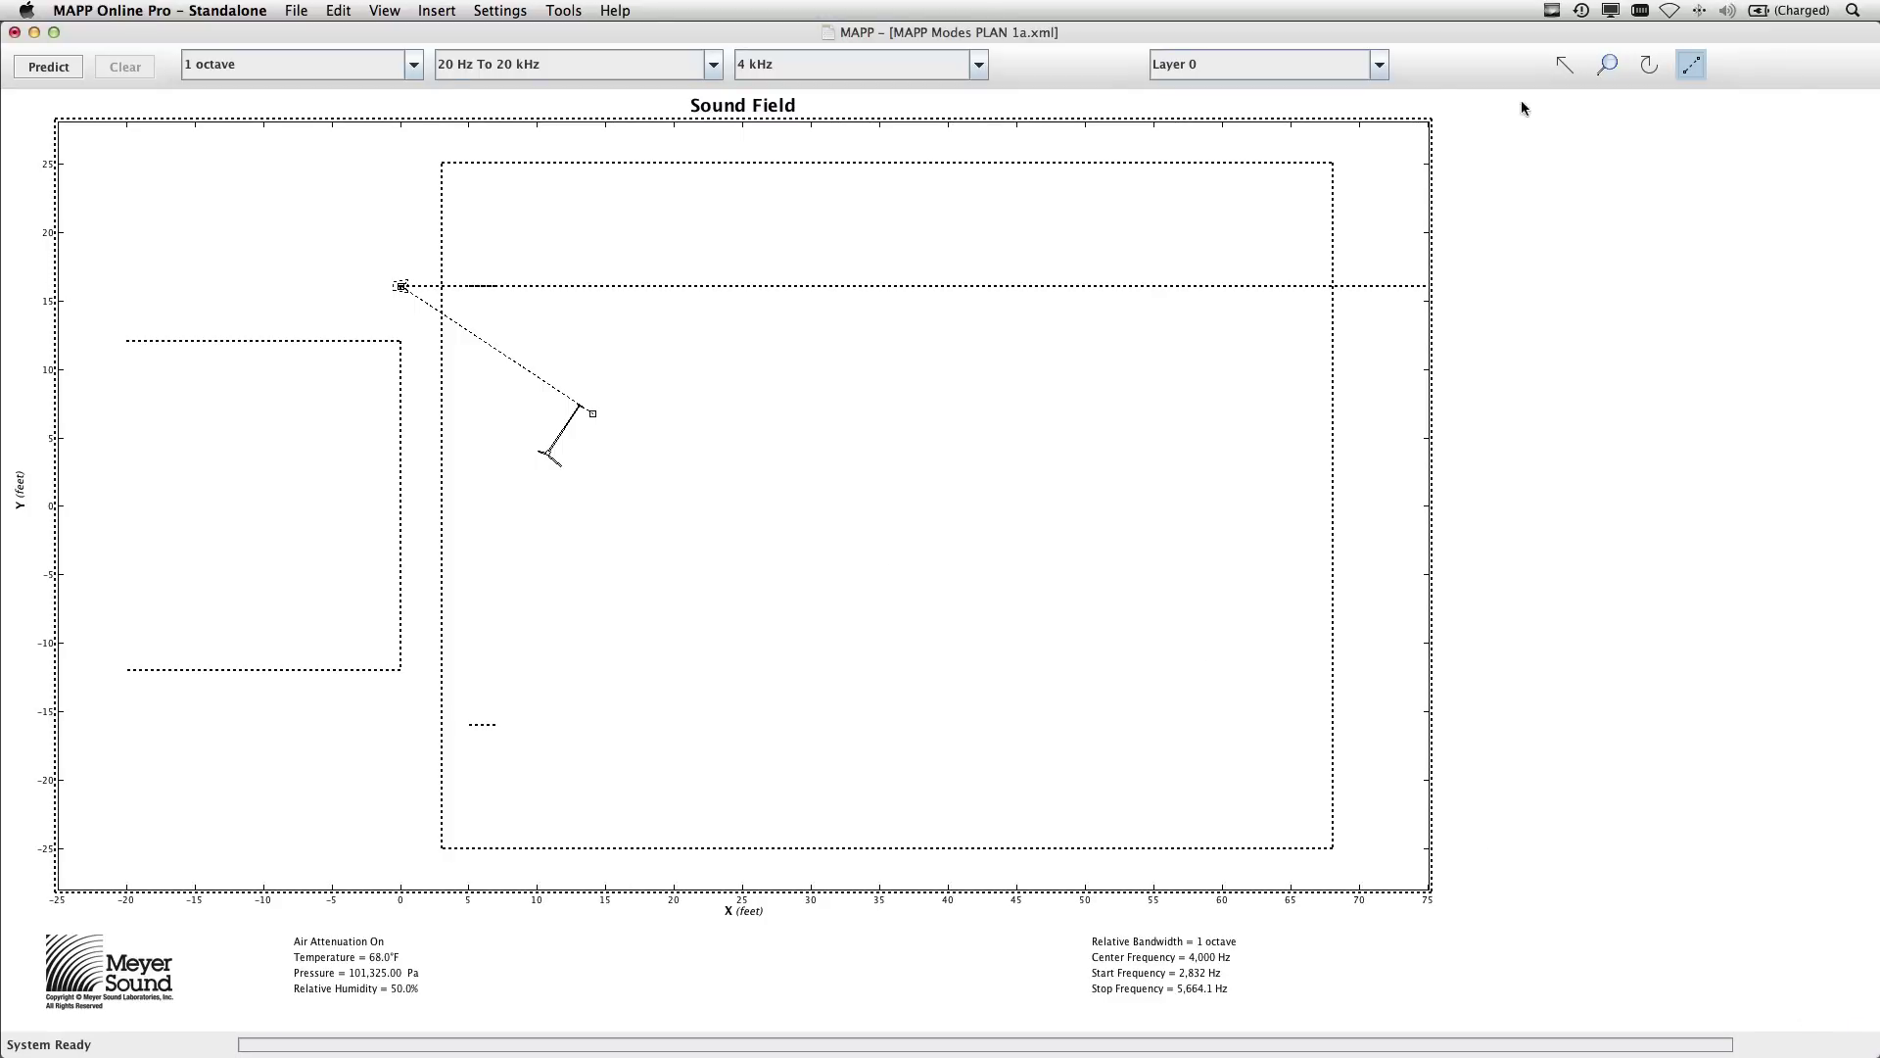
Select the loudspeaker and rotate its aim to -7.93° about a pivot on the speaker.
left_click(1562, 66)
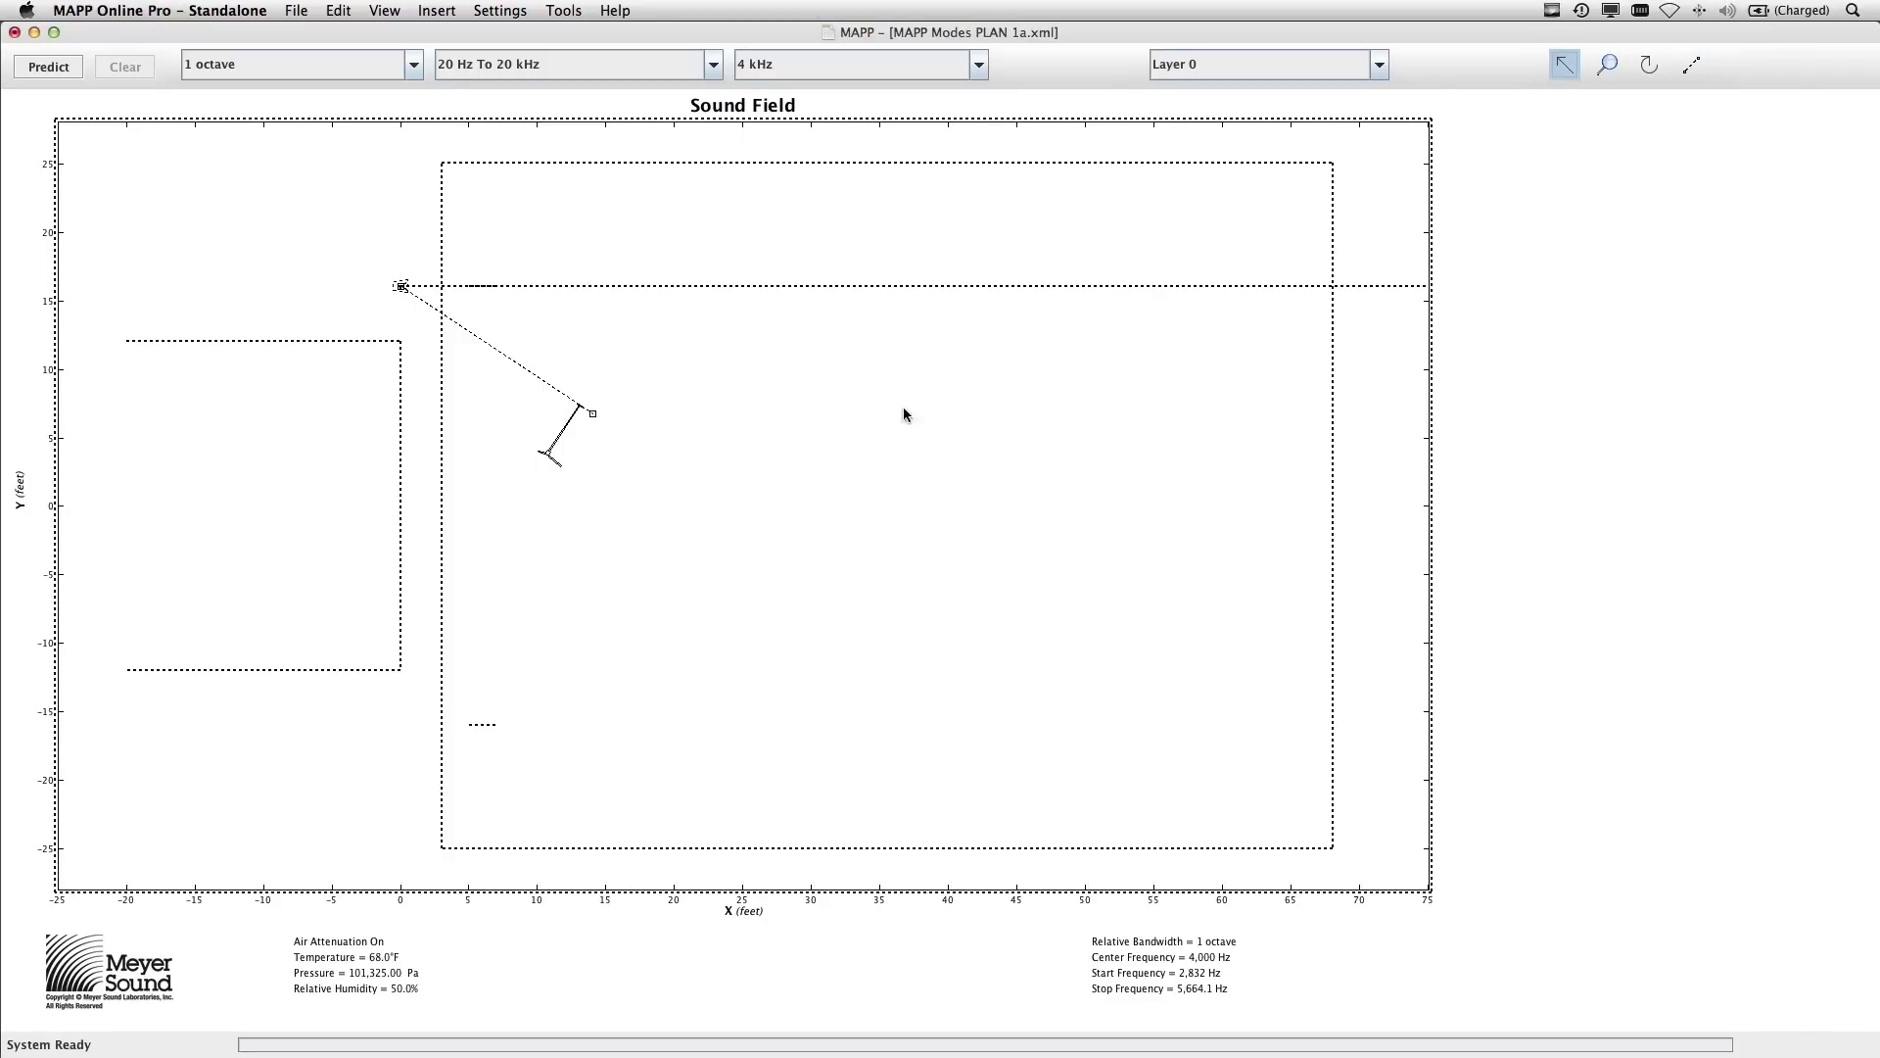
left_click_drag(536, 427, 571, 473)
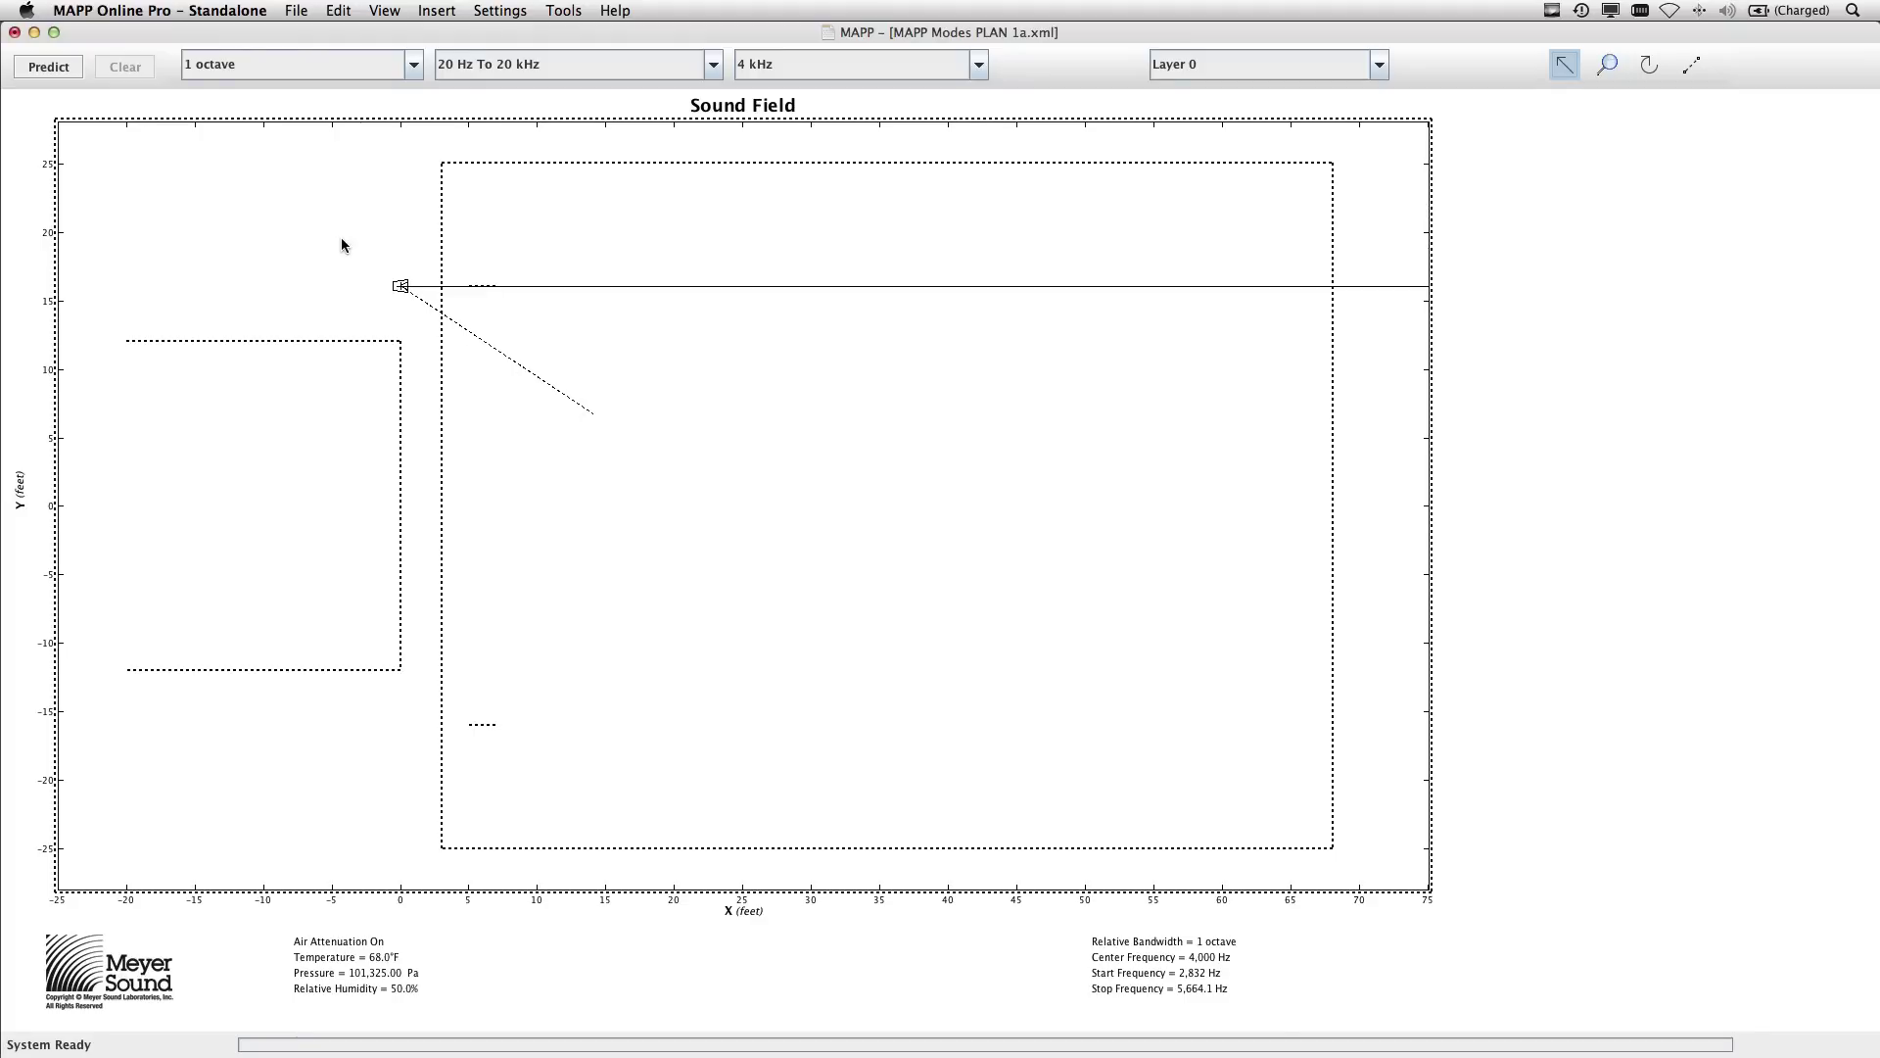
left_click_drag(340, 239, 442, 323)
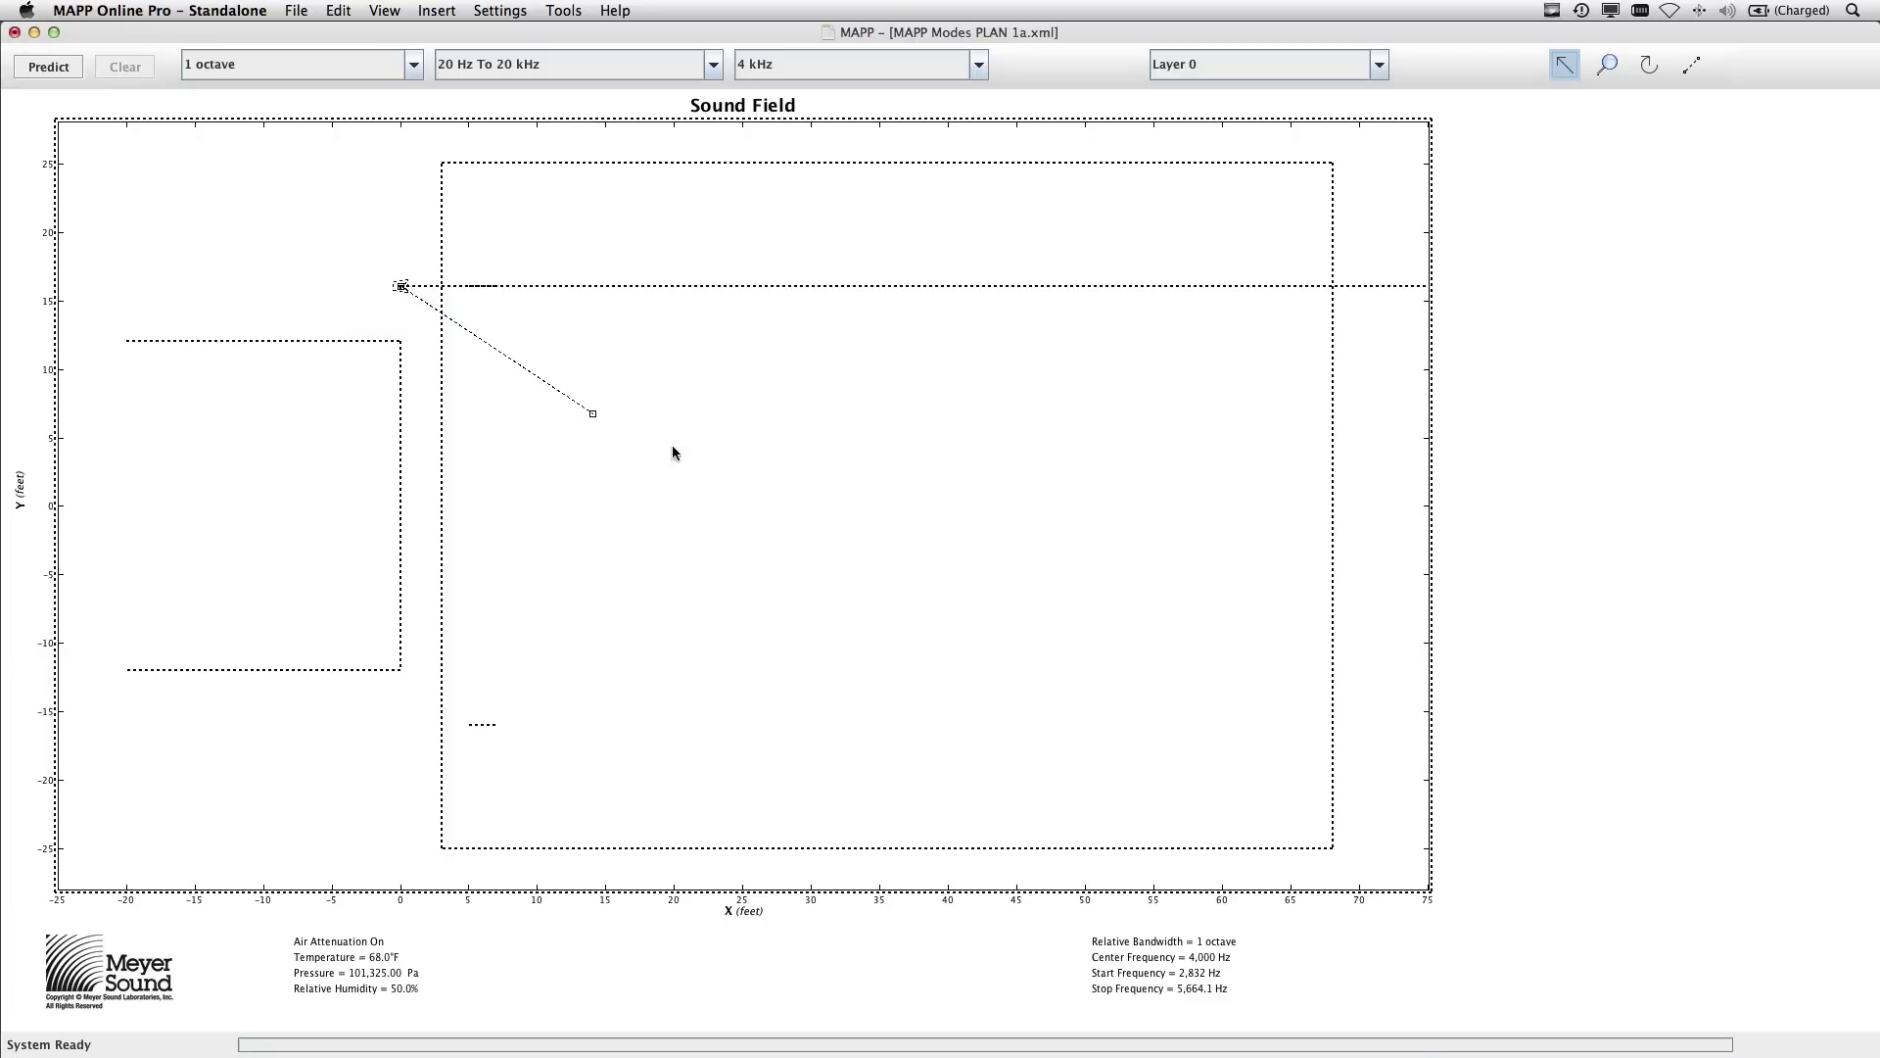
left_click(1649, 65)
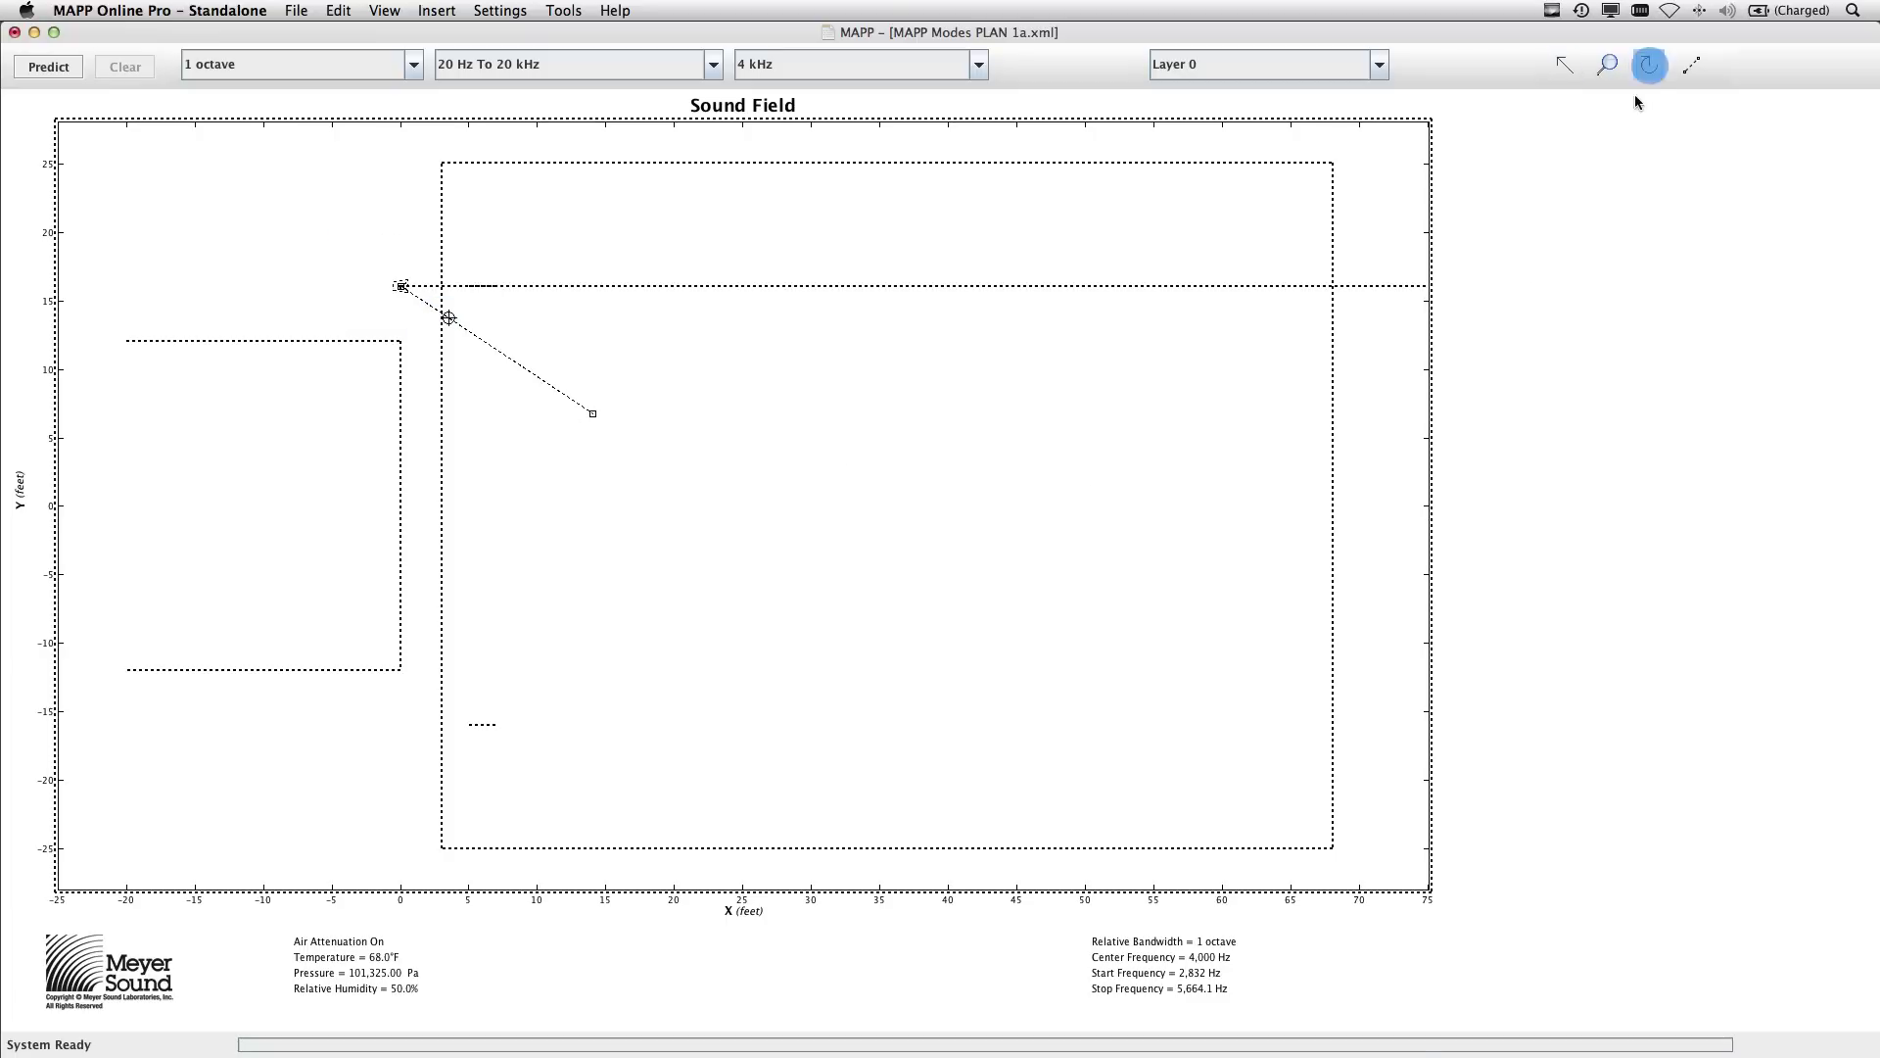
left_click(401, 287)
left_click_drag(1078, 287, 1066, 170)
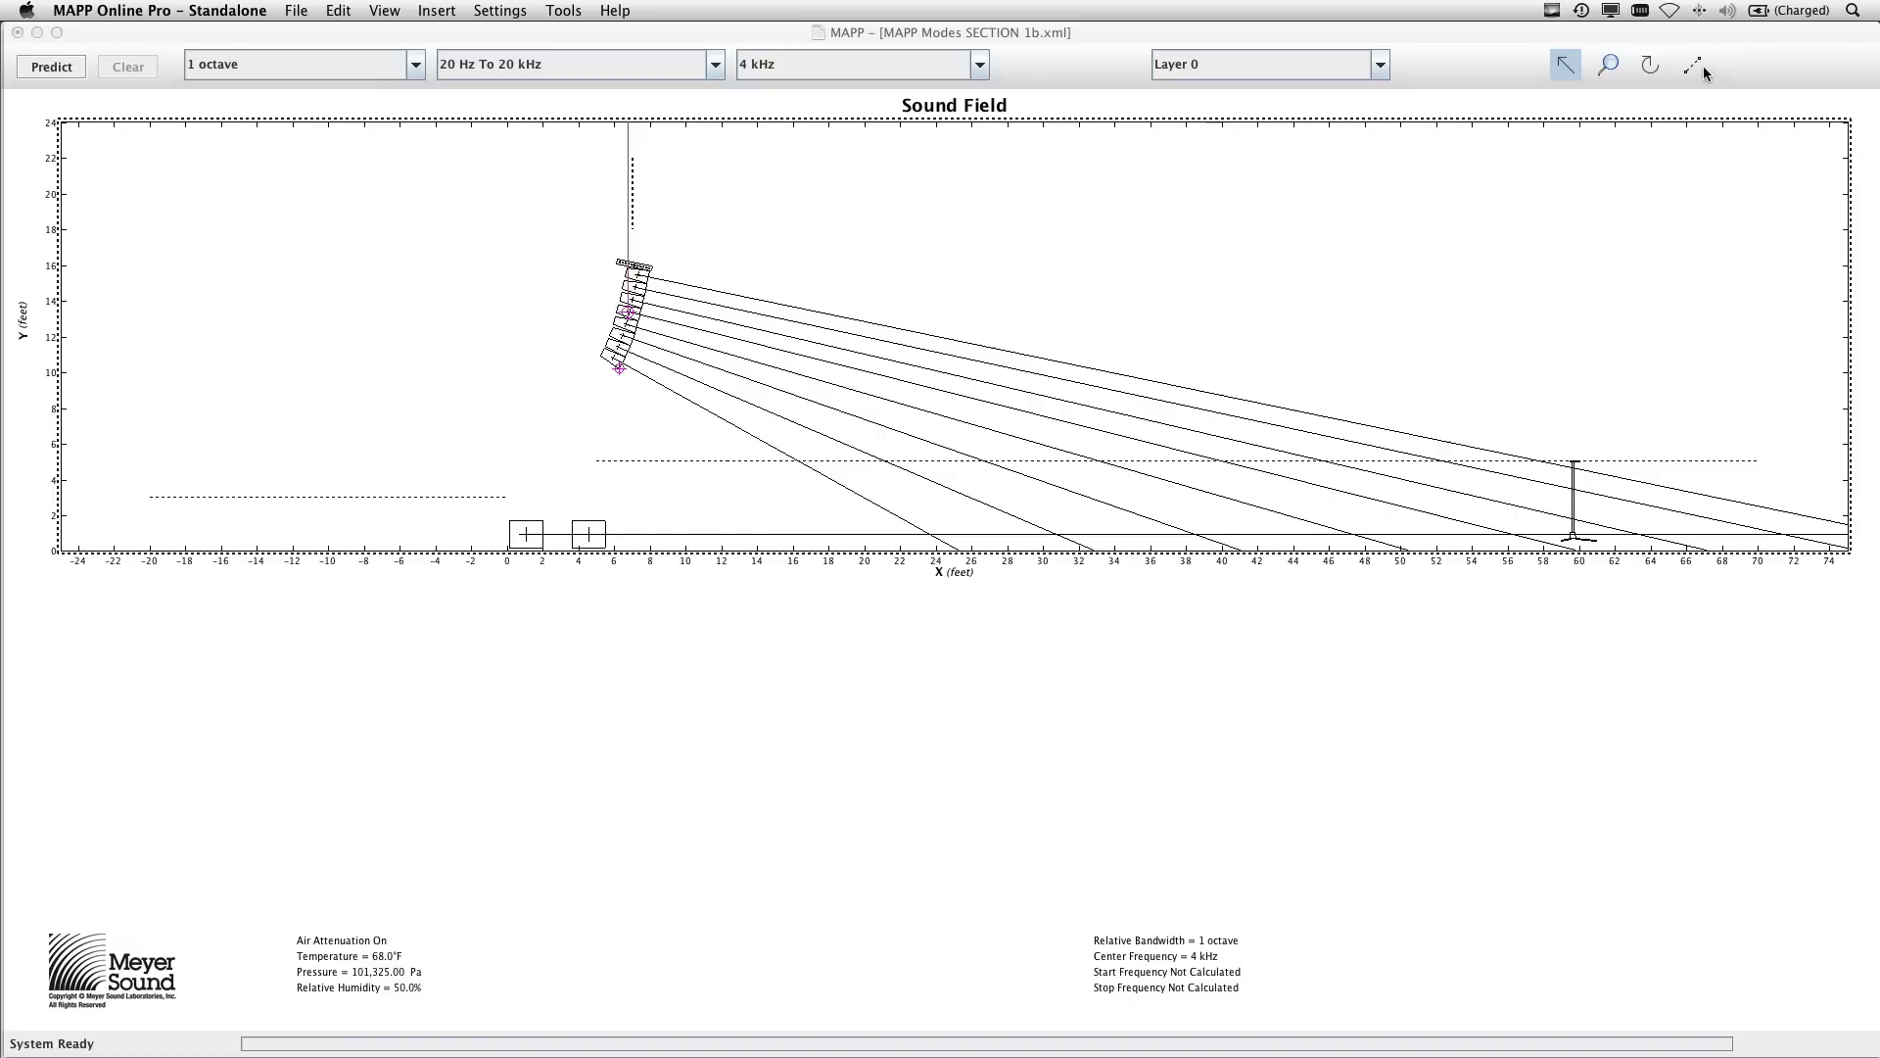
Draw the lectern's two legs and a short upright line on the stage.
left_click(1692, 64)
left_click_drag(471, 407, 468, 462)
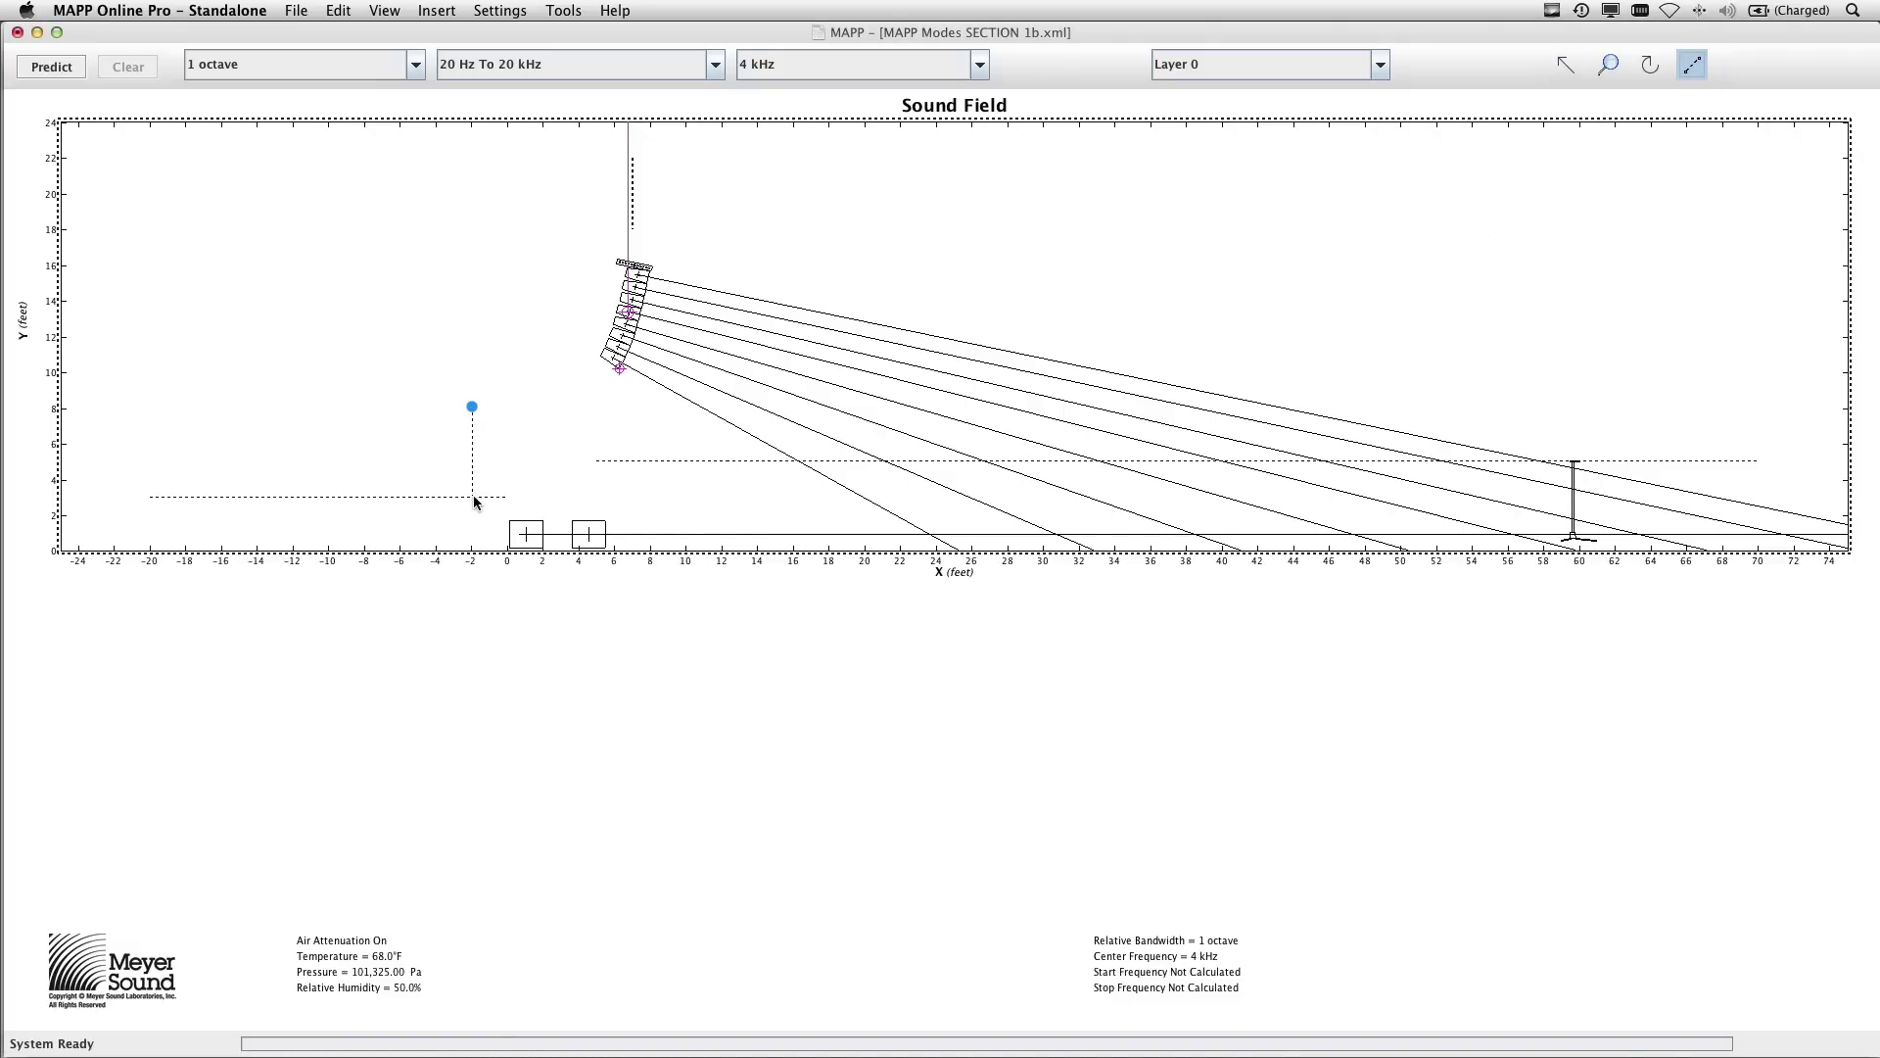
left_click_drag(473, 496, 472, 495)
left_click_drag(432, 421, 431, 495)
left_click_drag(607, 494, 609, 550)
Select the two subwoofers, then sketch a standing person's head, back and torso outline.
left_click(1566, 65)
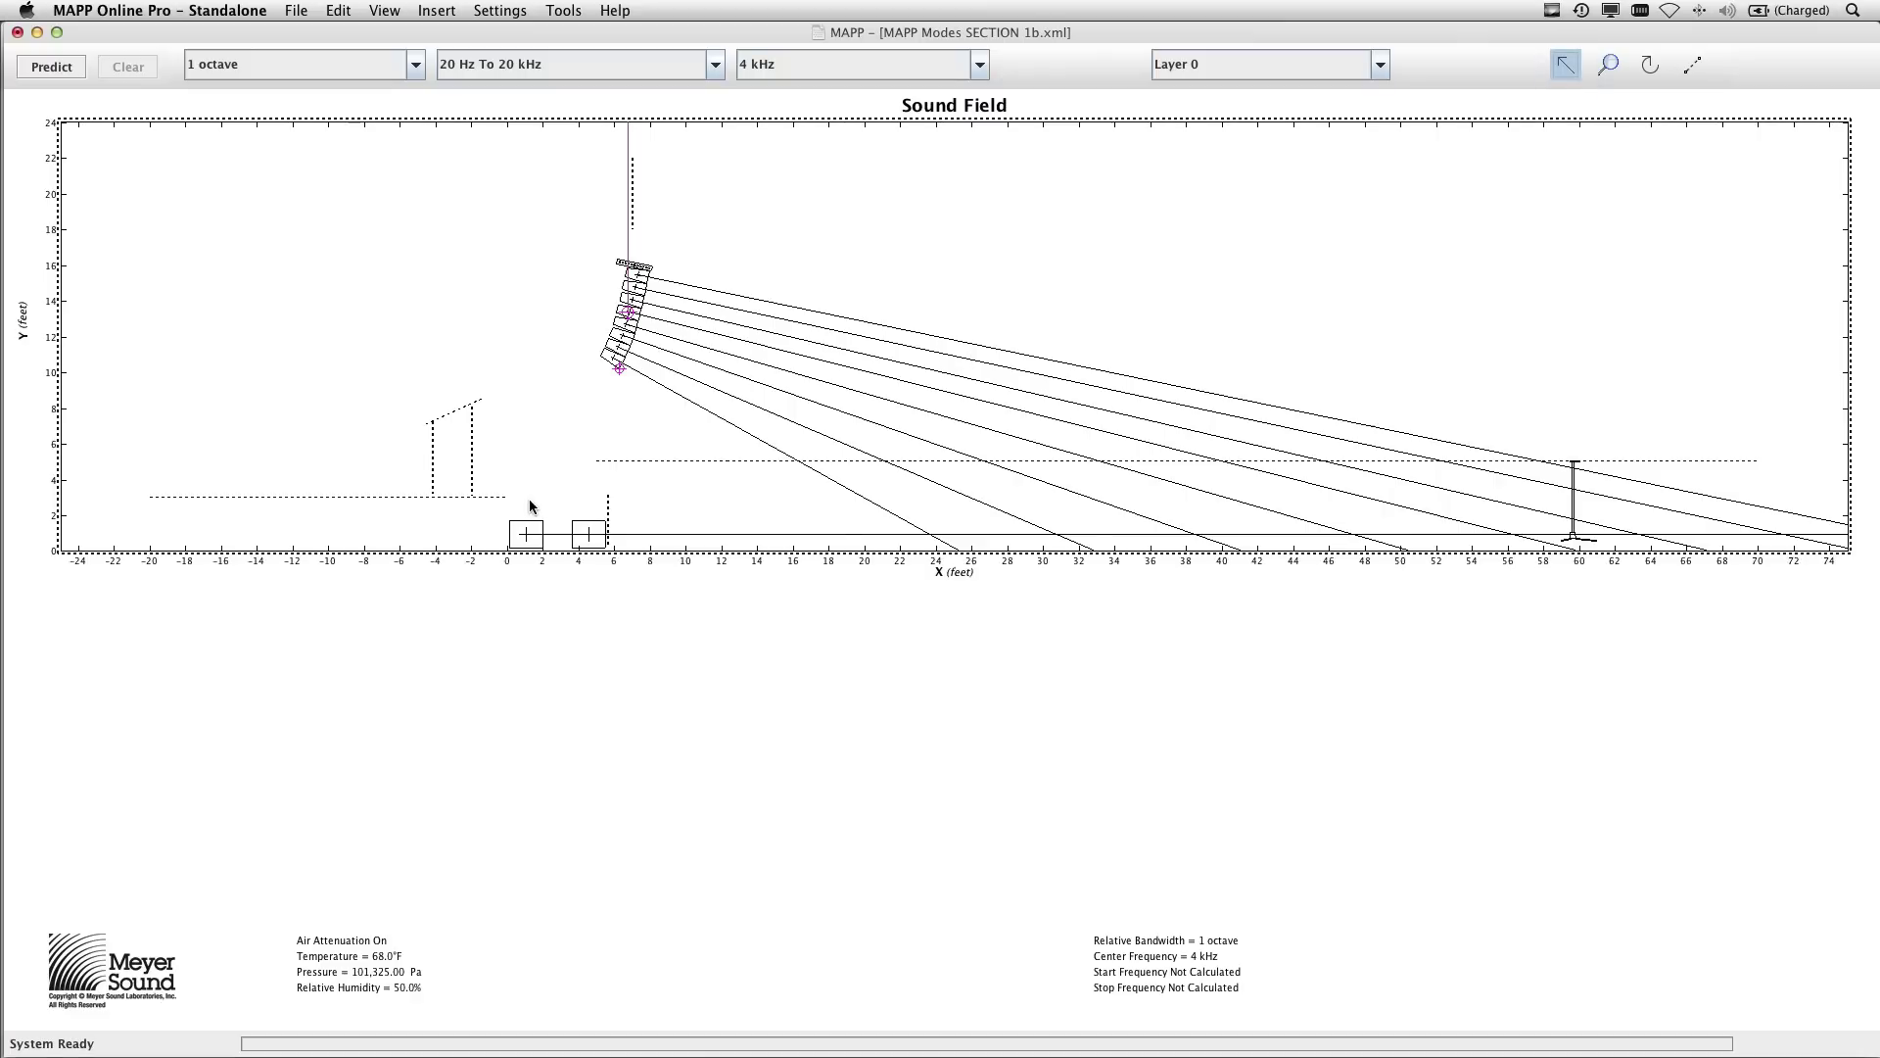
left_click_drag(528, 500, 652, 536)
left_click(690, 493)
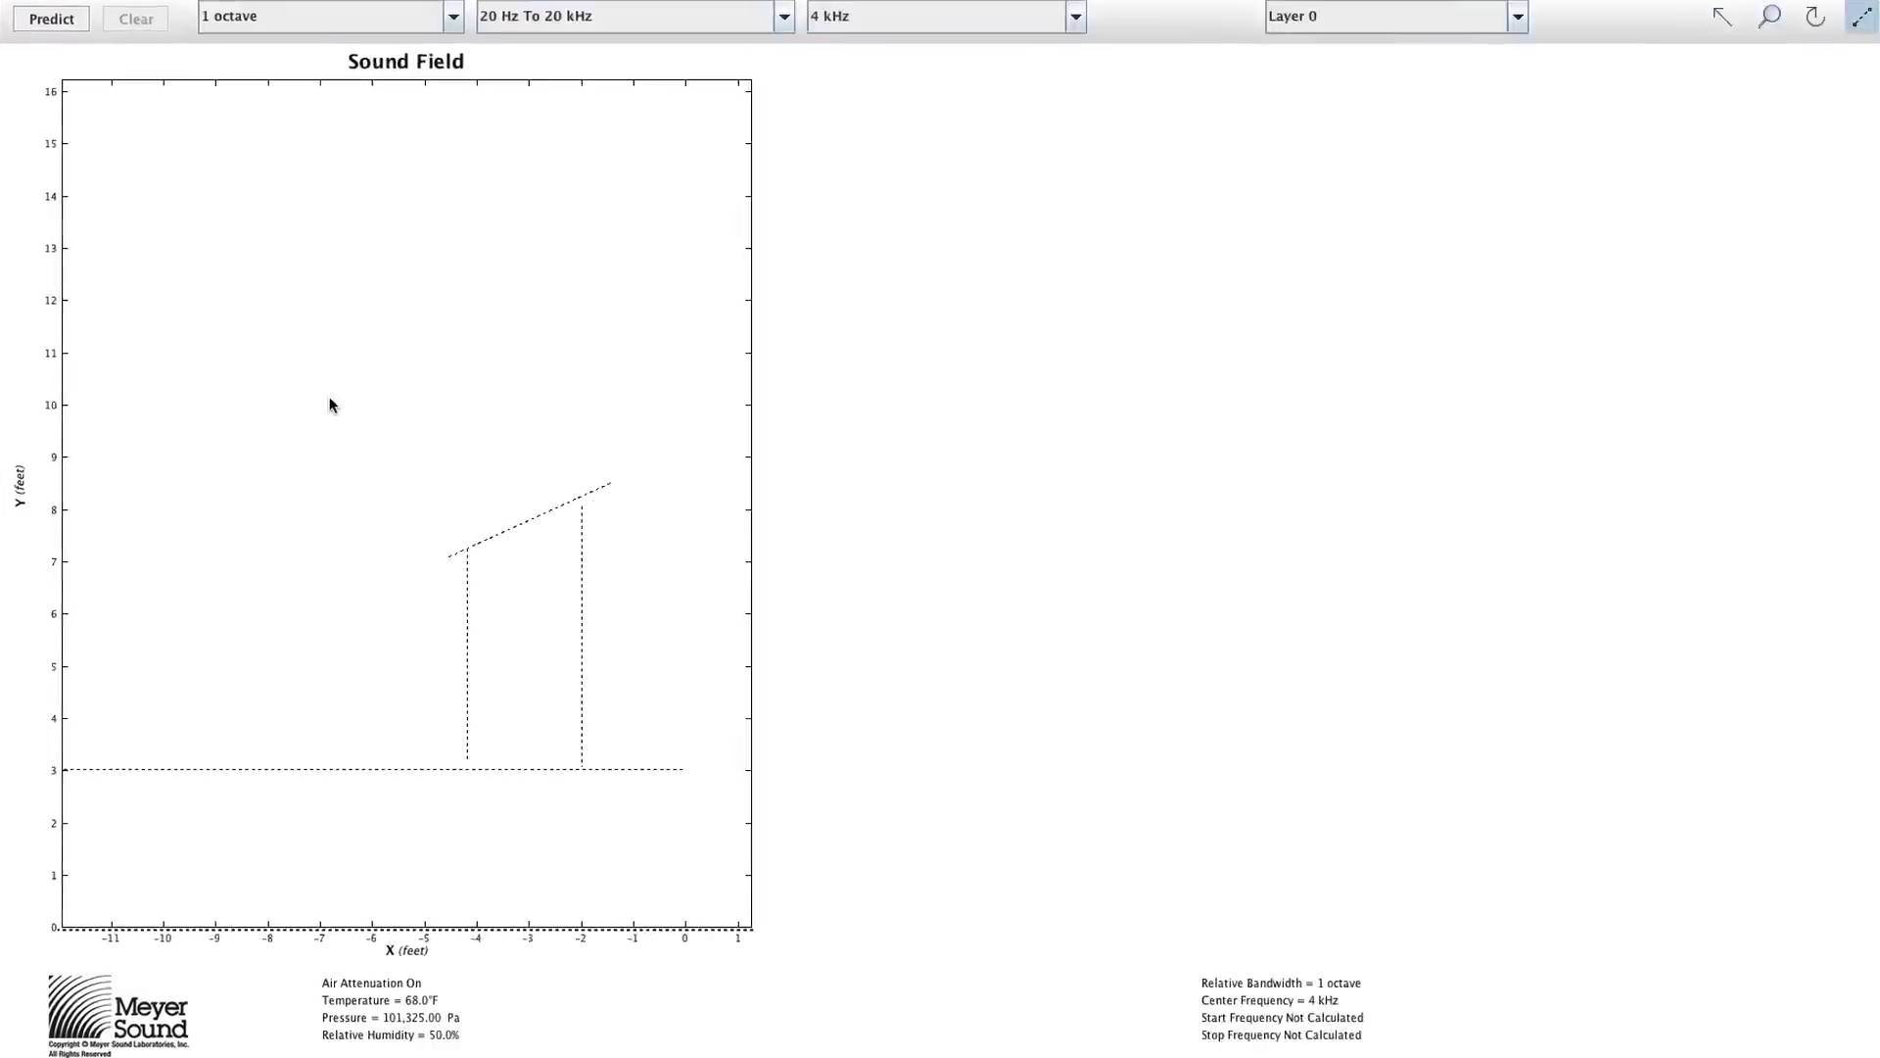
mouse_move(286, 405)
left_mouse_down()
mouse_move(316, 441)
mouse_move(294, 456)
mouse_move(265, 433)
left_mouse_up()
left_click_drag(534, 431, 513, 524)
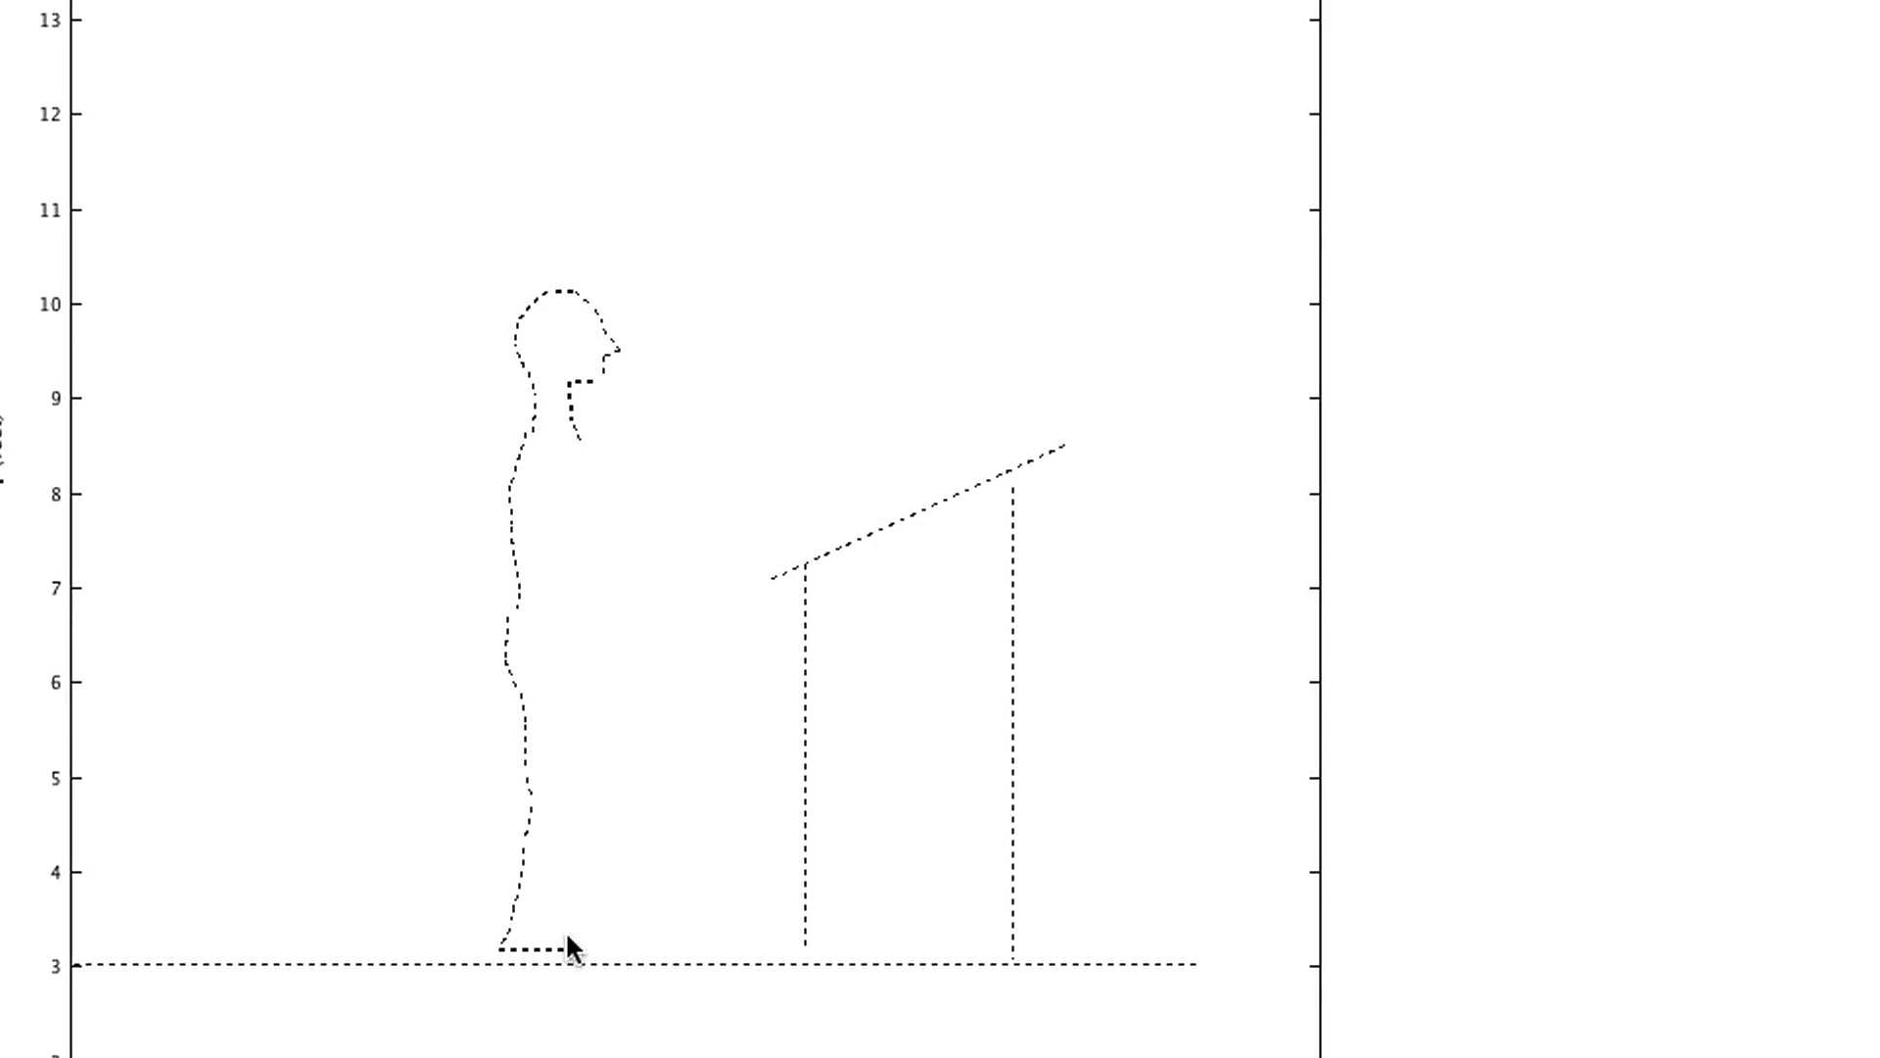
mouse_move(598, 770)
left_mouse_down()
mouse_move(600, 575)
mouse_move(566, 457)
mouse_move(684, 544)
left_mouse_up()
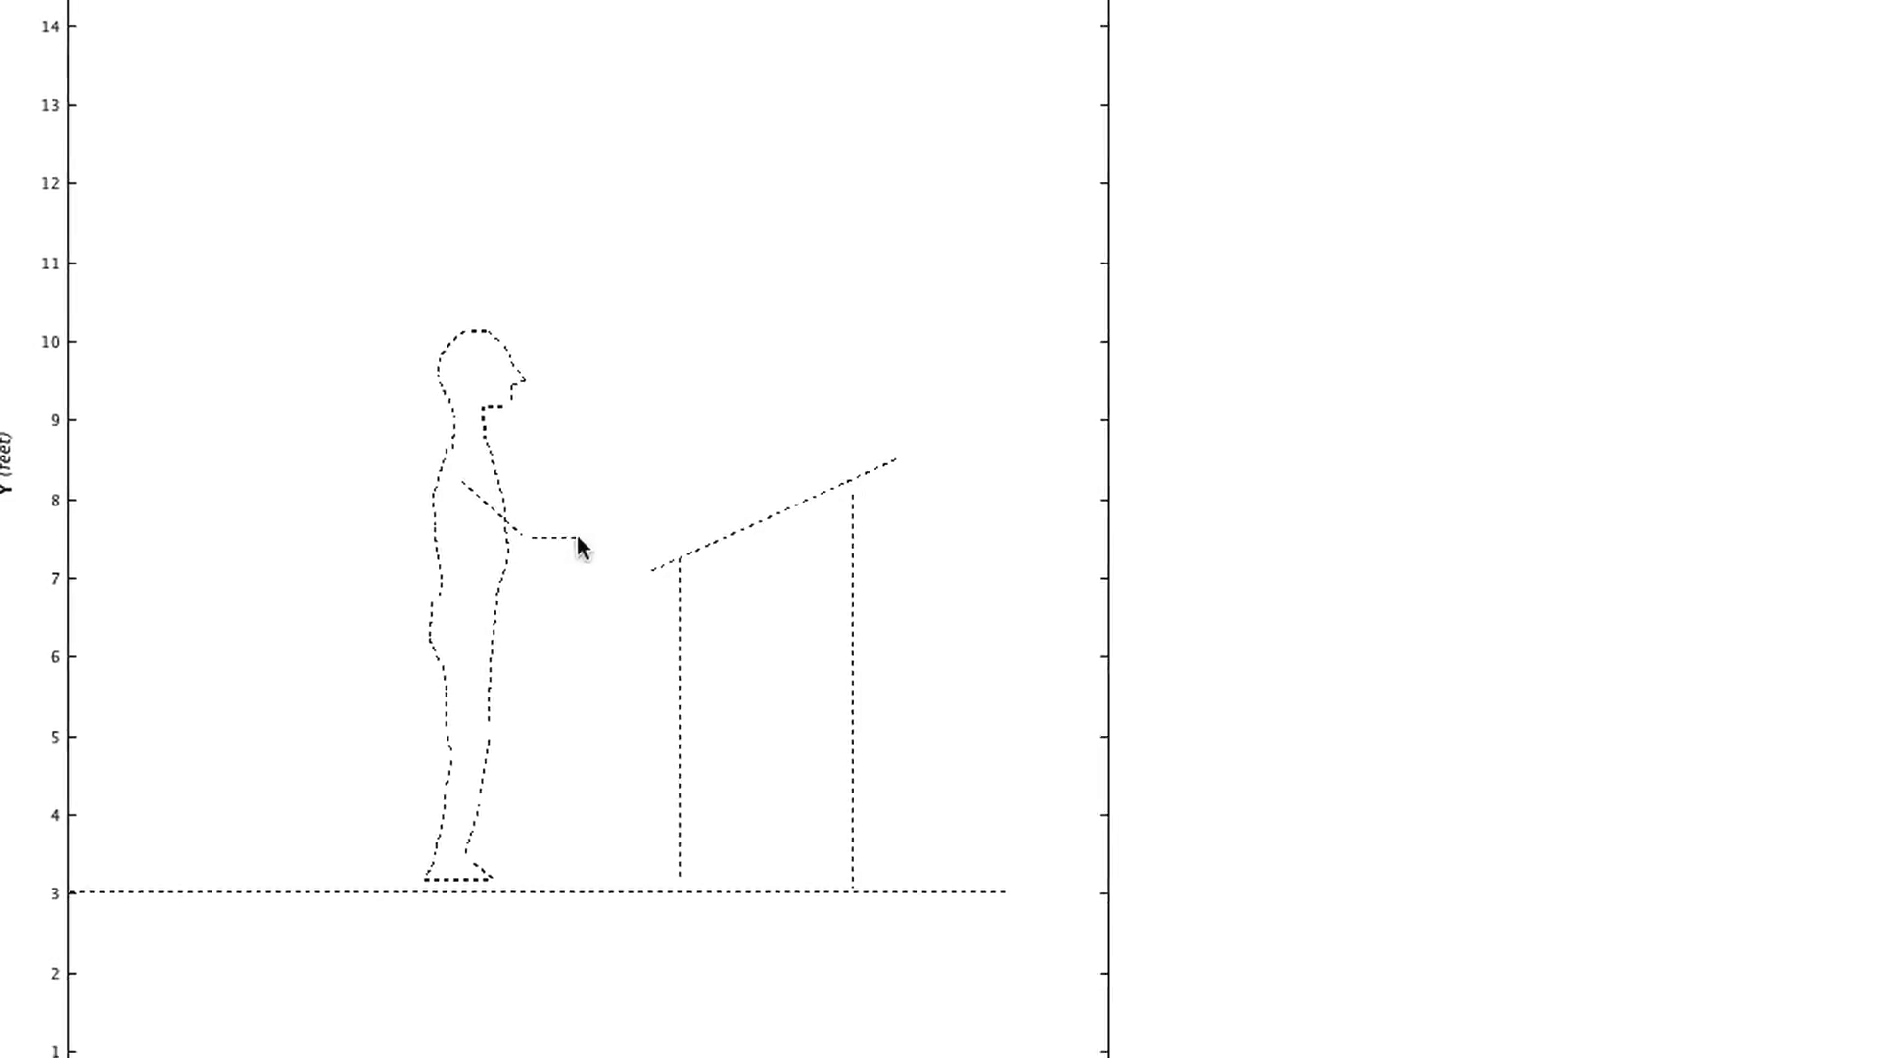